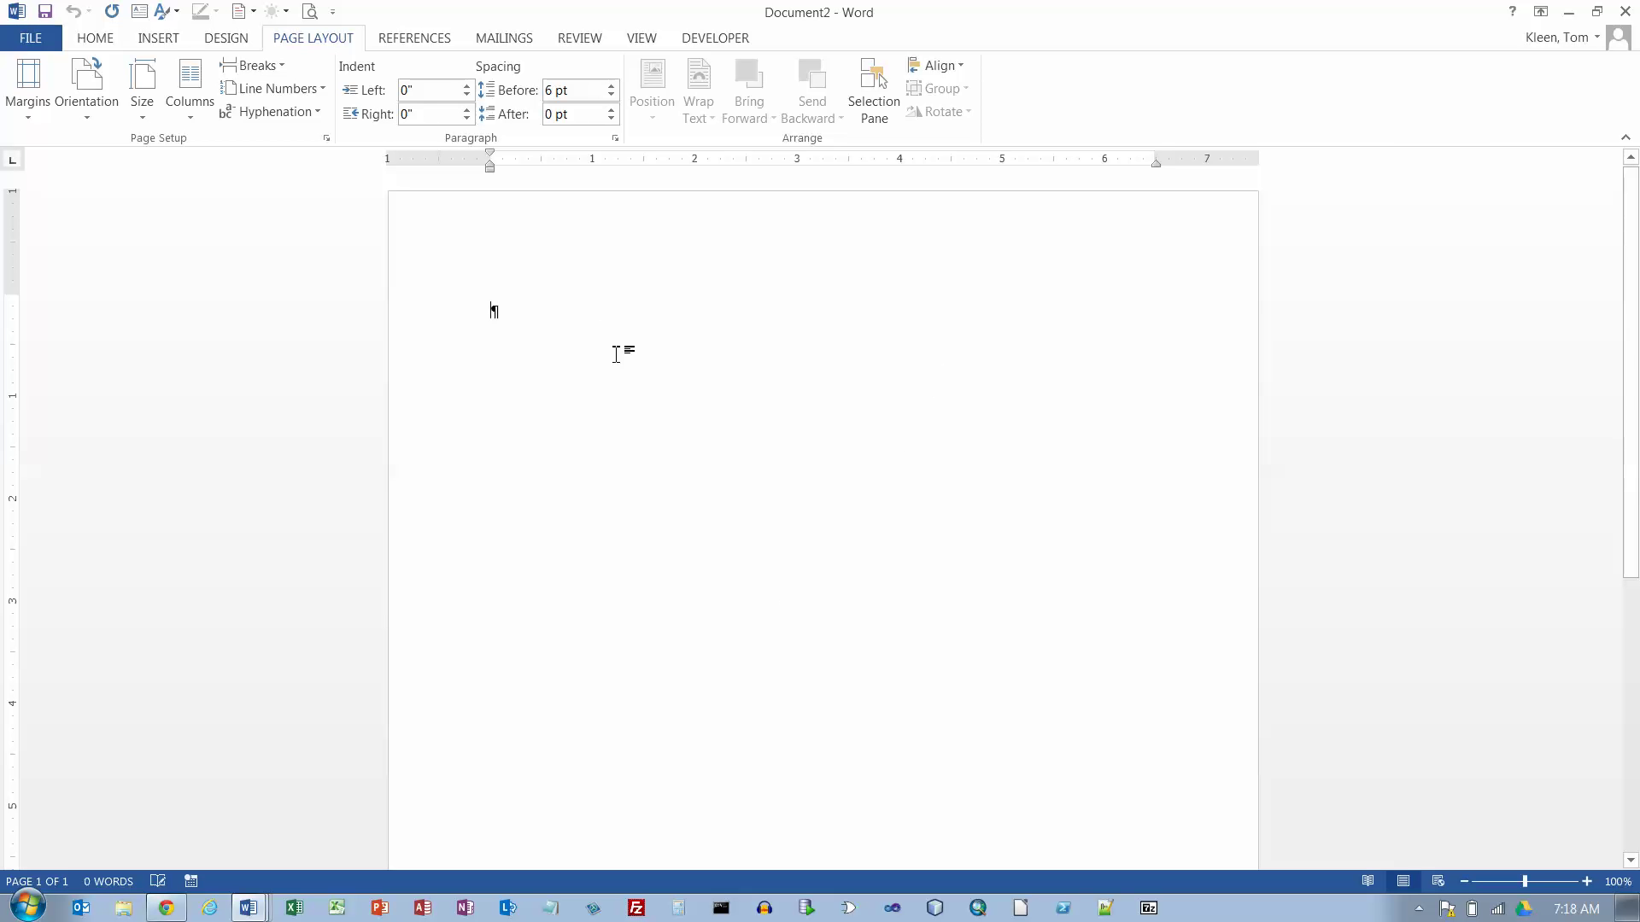
Draw a text box about 1.95" high by 2.38" wide starting at the upper-left page margin.
scroll(595, 523, "down", 10)
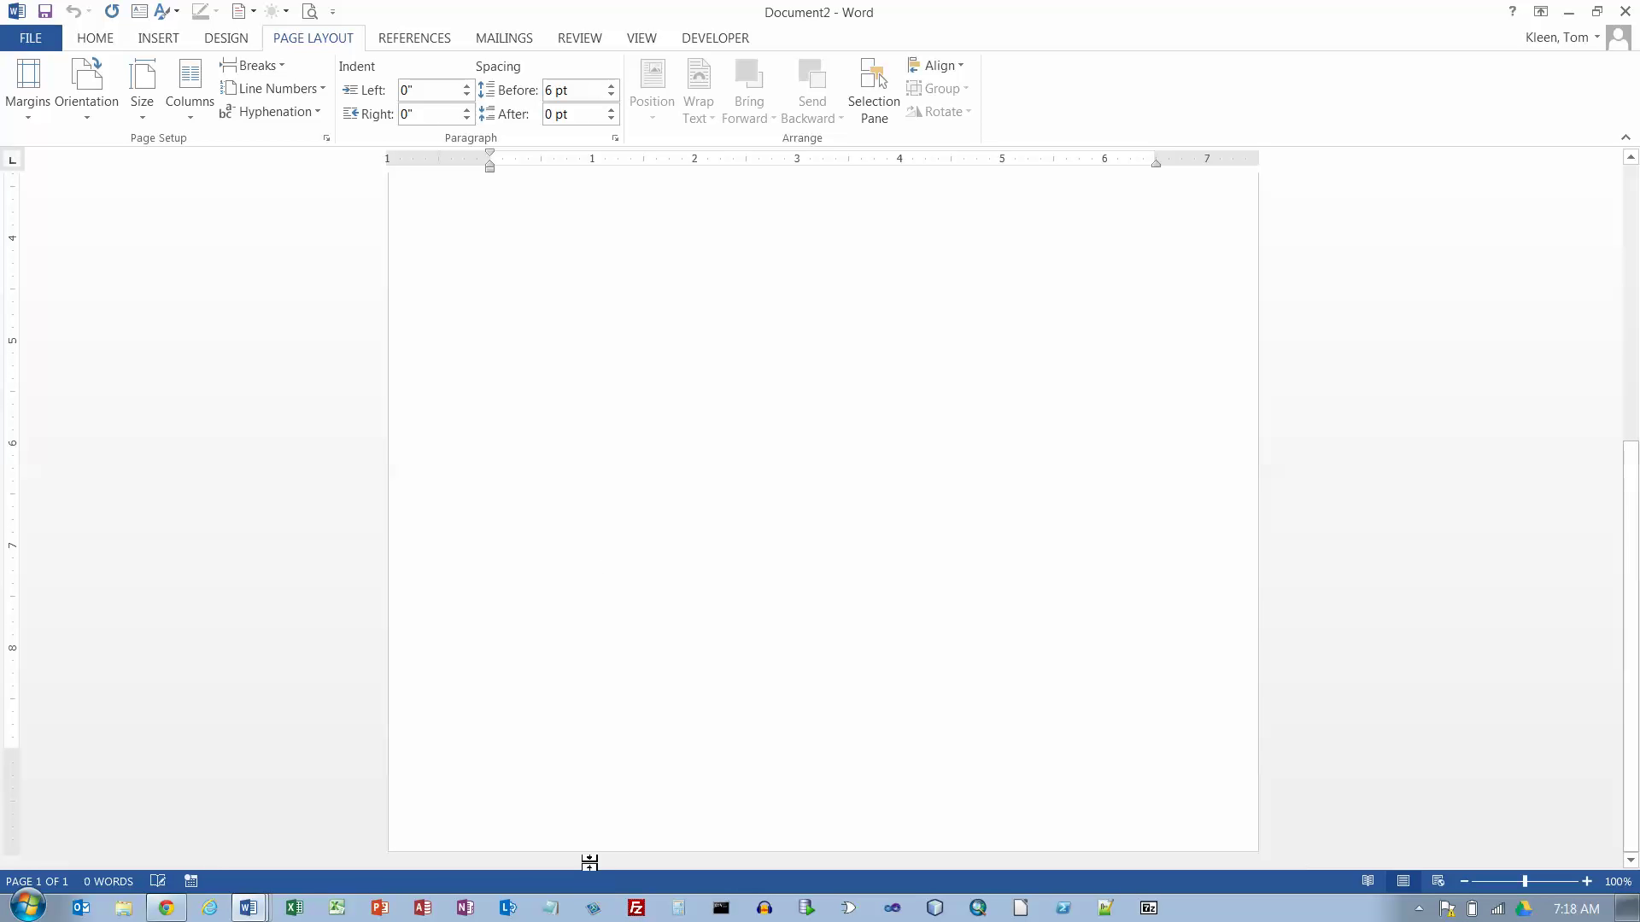
scroll(956, 355, "up", 10)
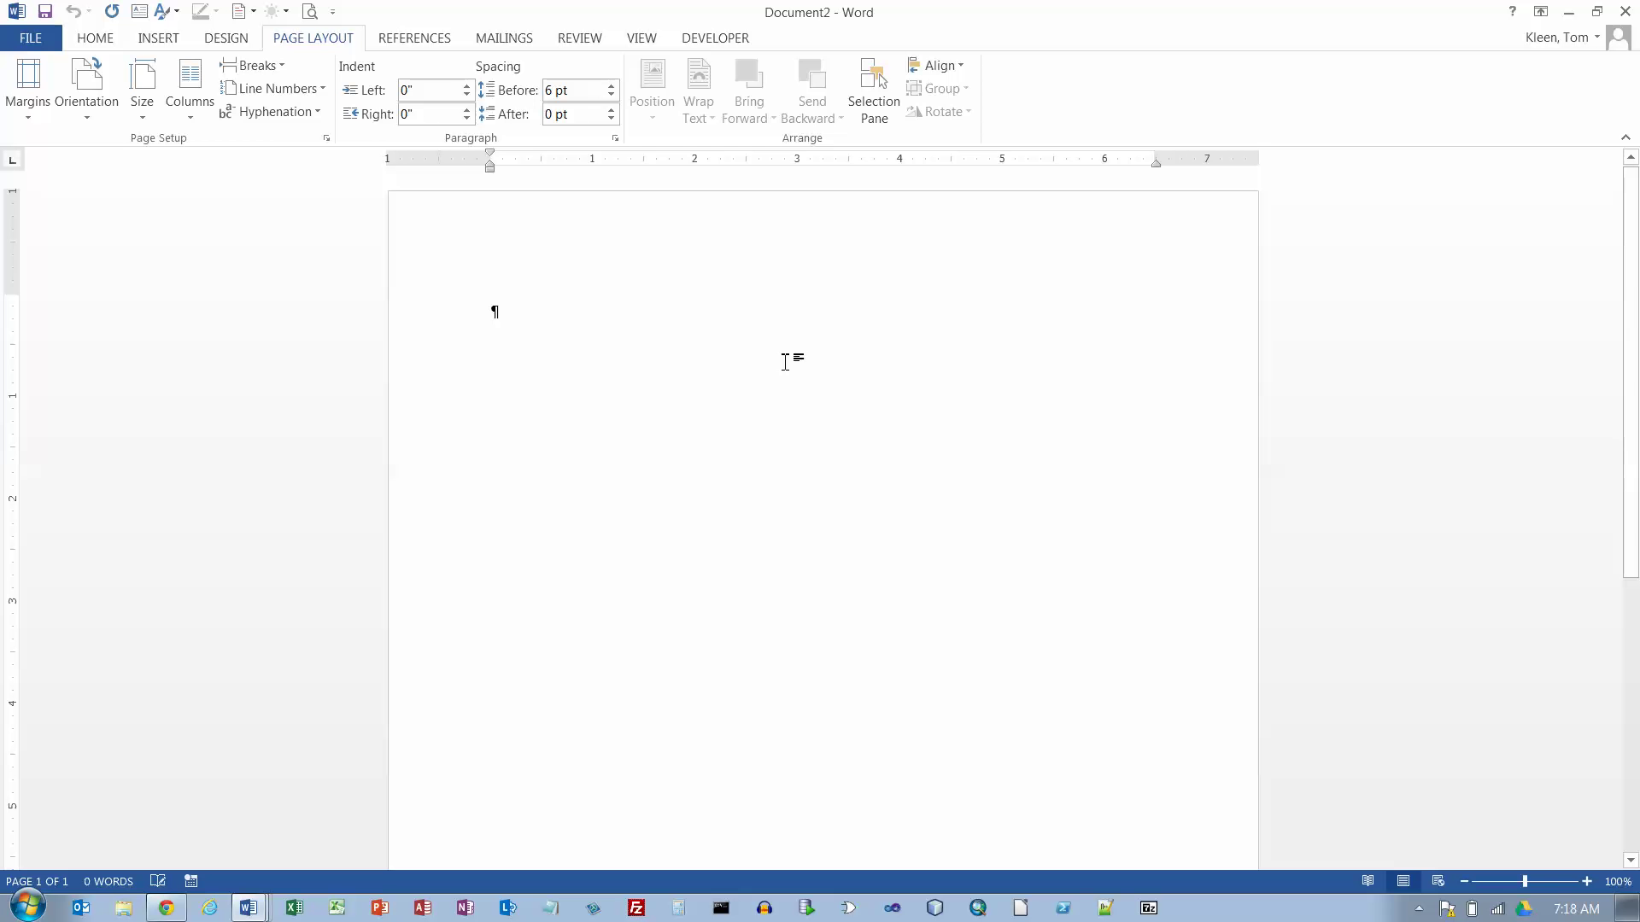
left_click(166, 39)
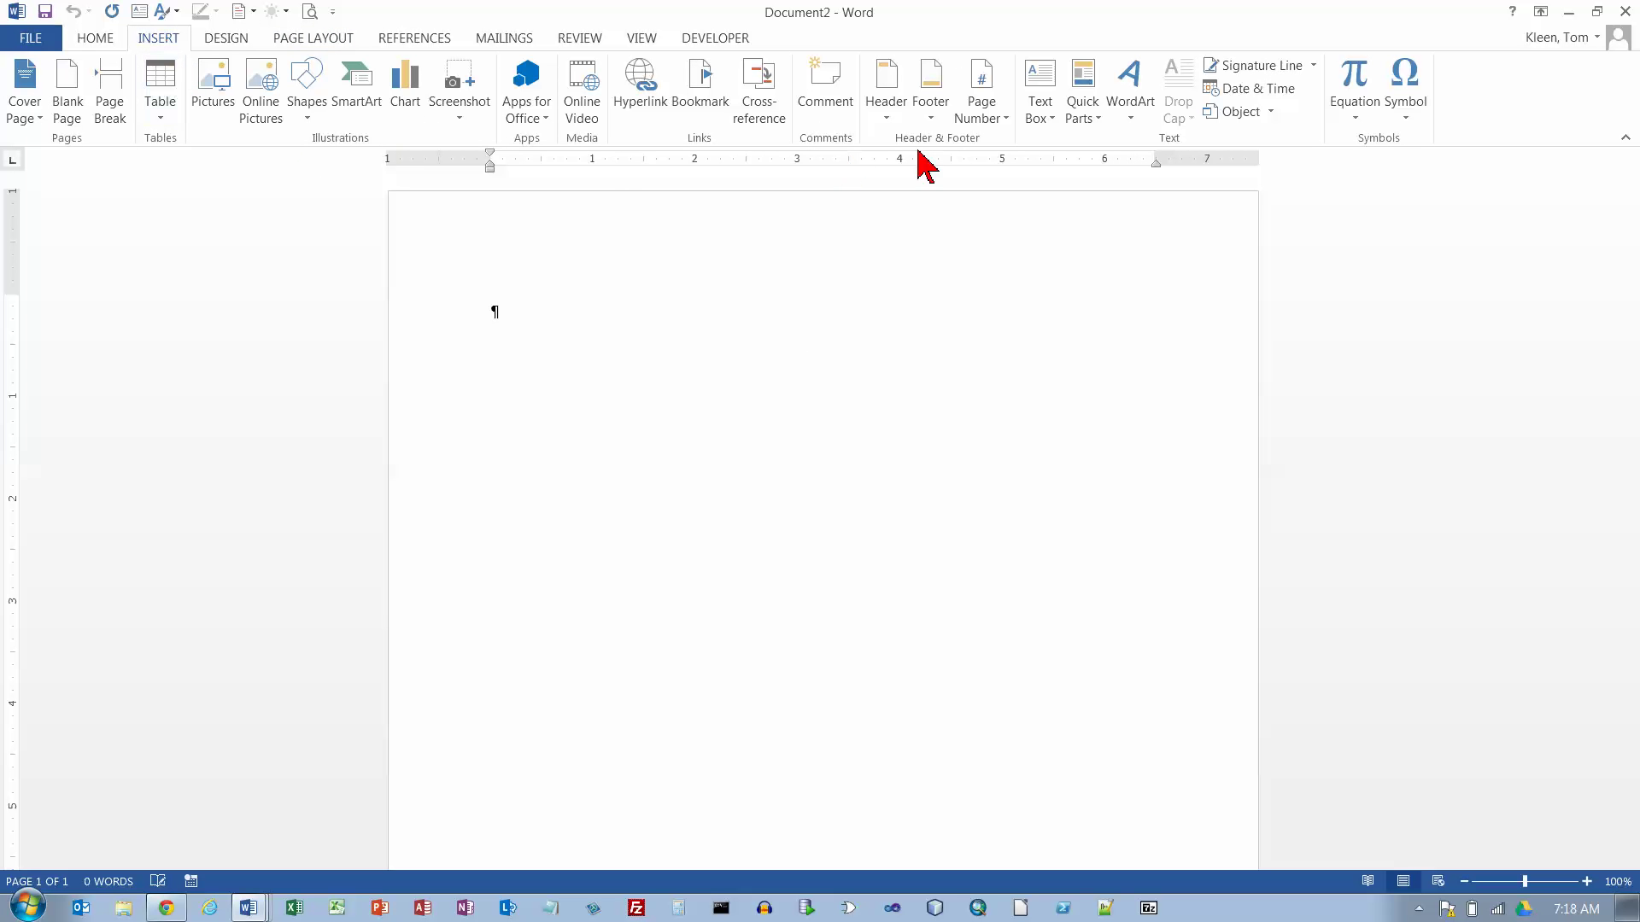
left_click(1054, 120)
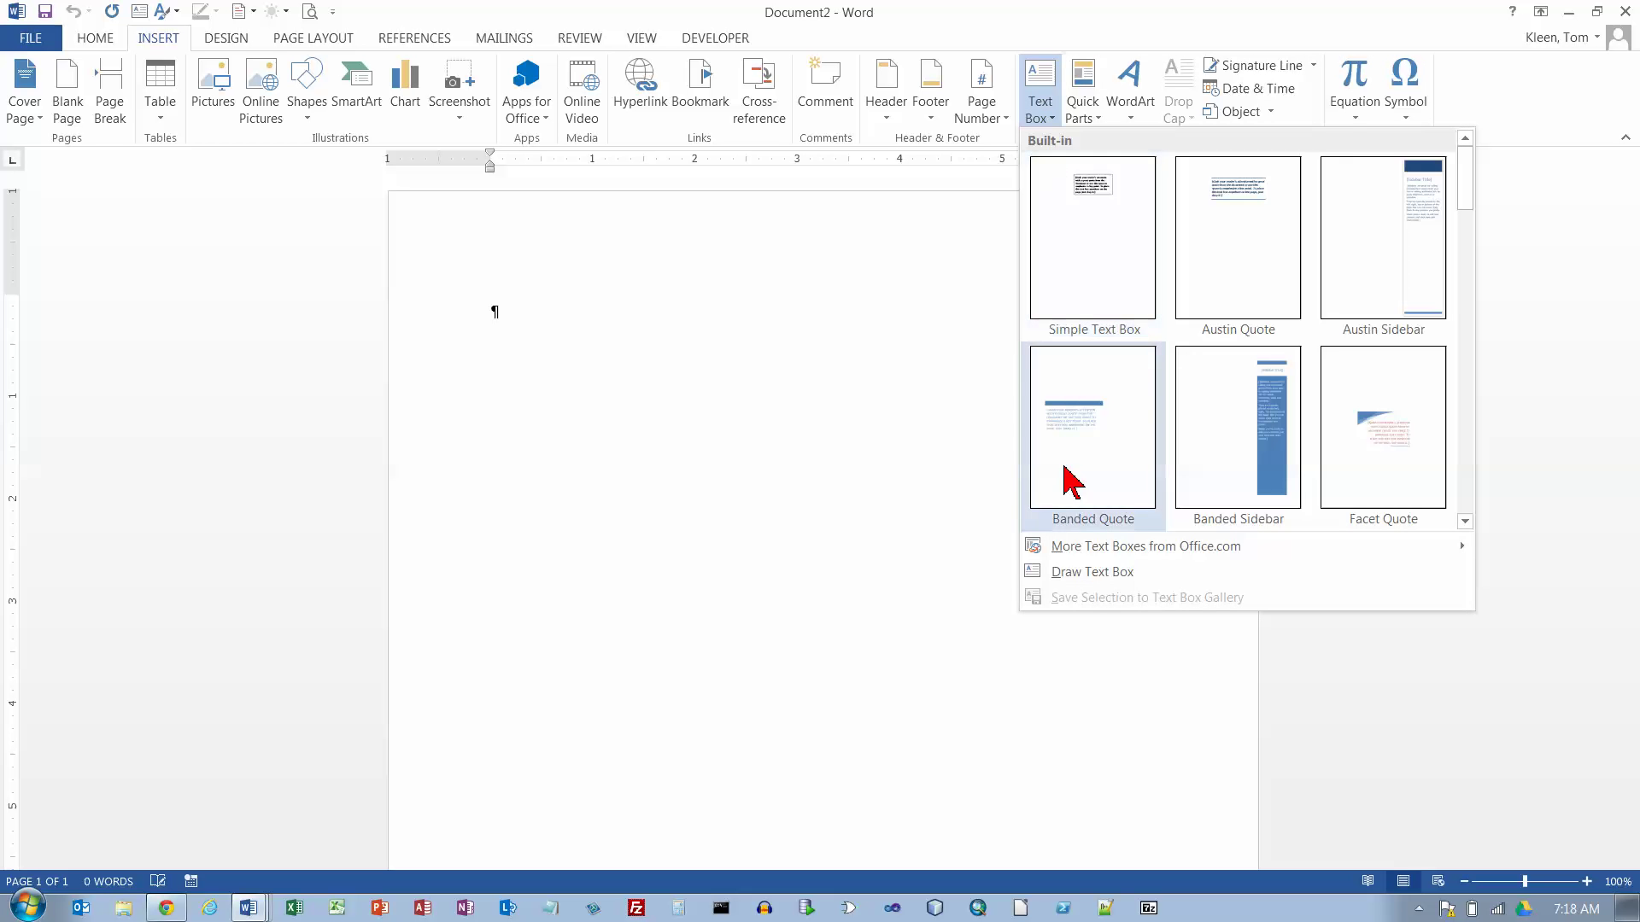
left_click(1081, 573)
mouse_move(482, 315)
left_mouse_down()
mouse_move(505, 362)
mouse_move(726, 515)
left_mouse_up()
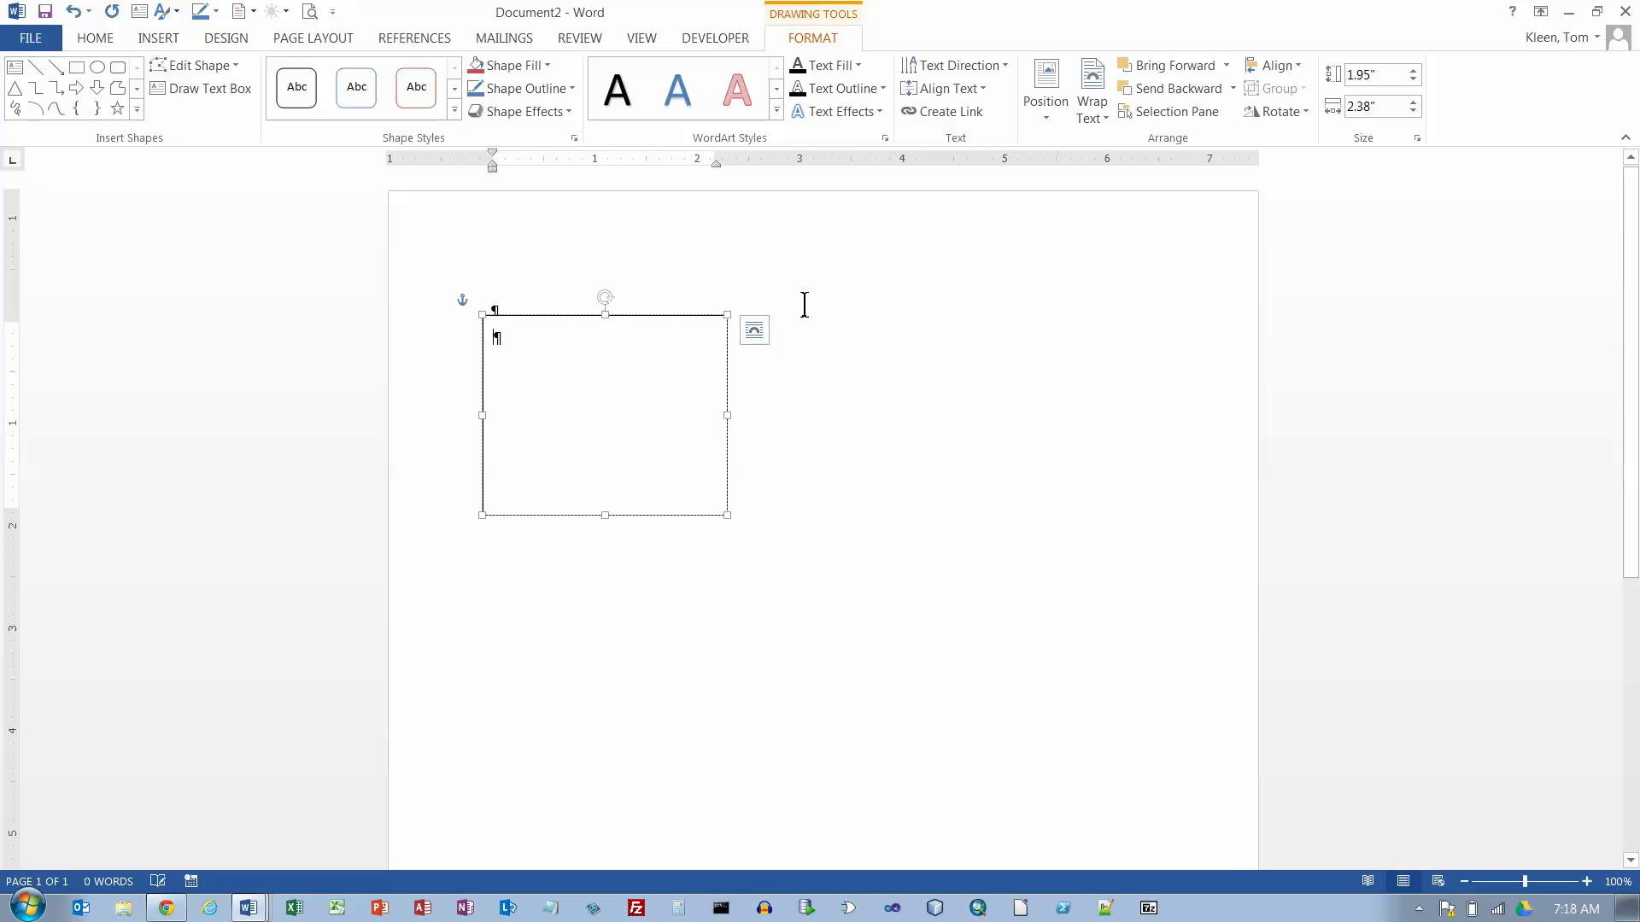
Set the text box's height to 9" and its width to 3.25".
left_click(1359, 75)
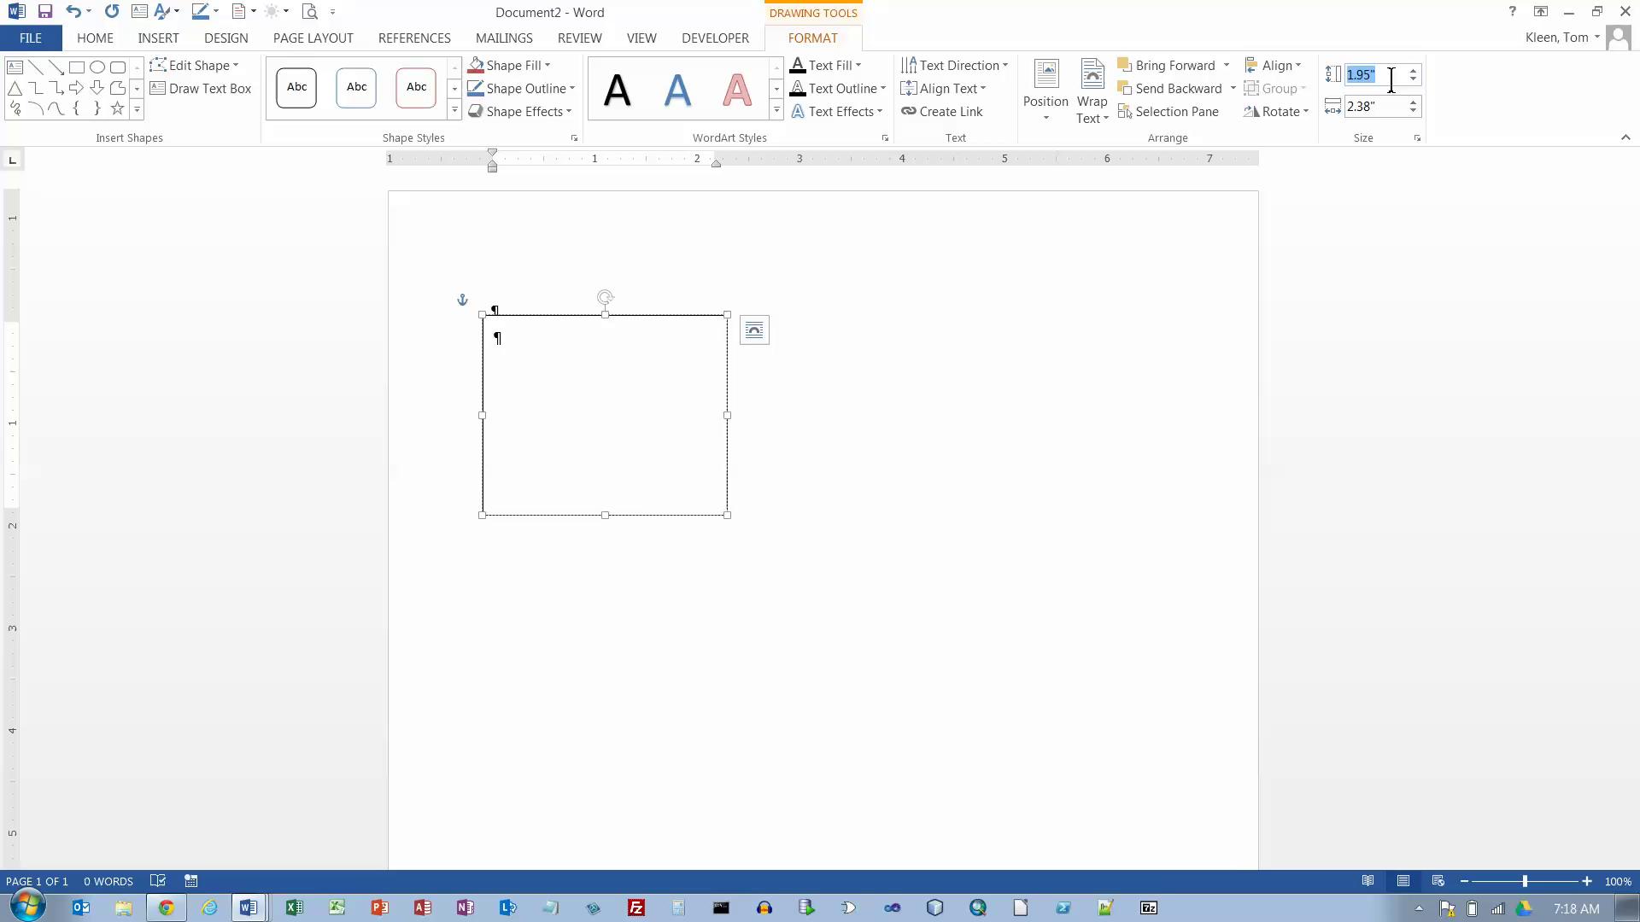
type("9")
left_click(1359, 114)
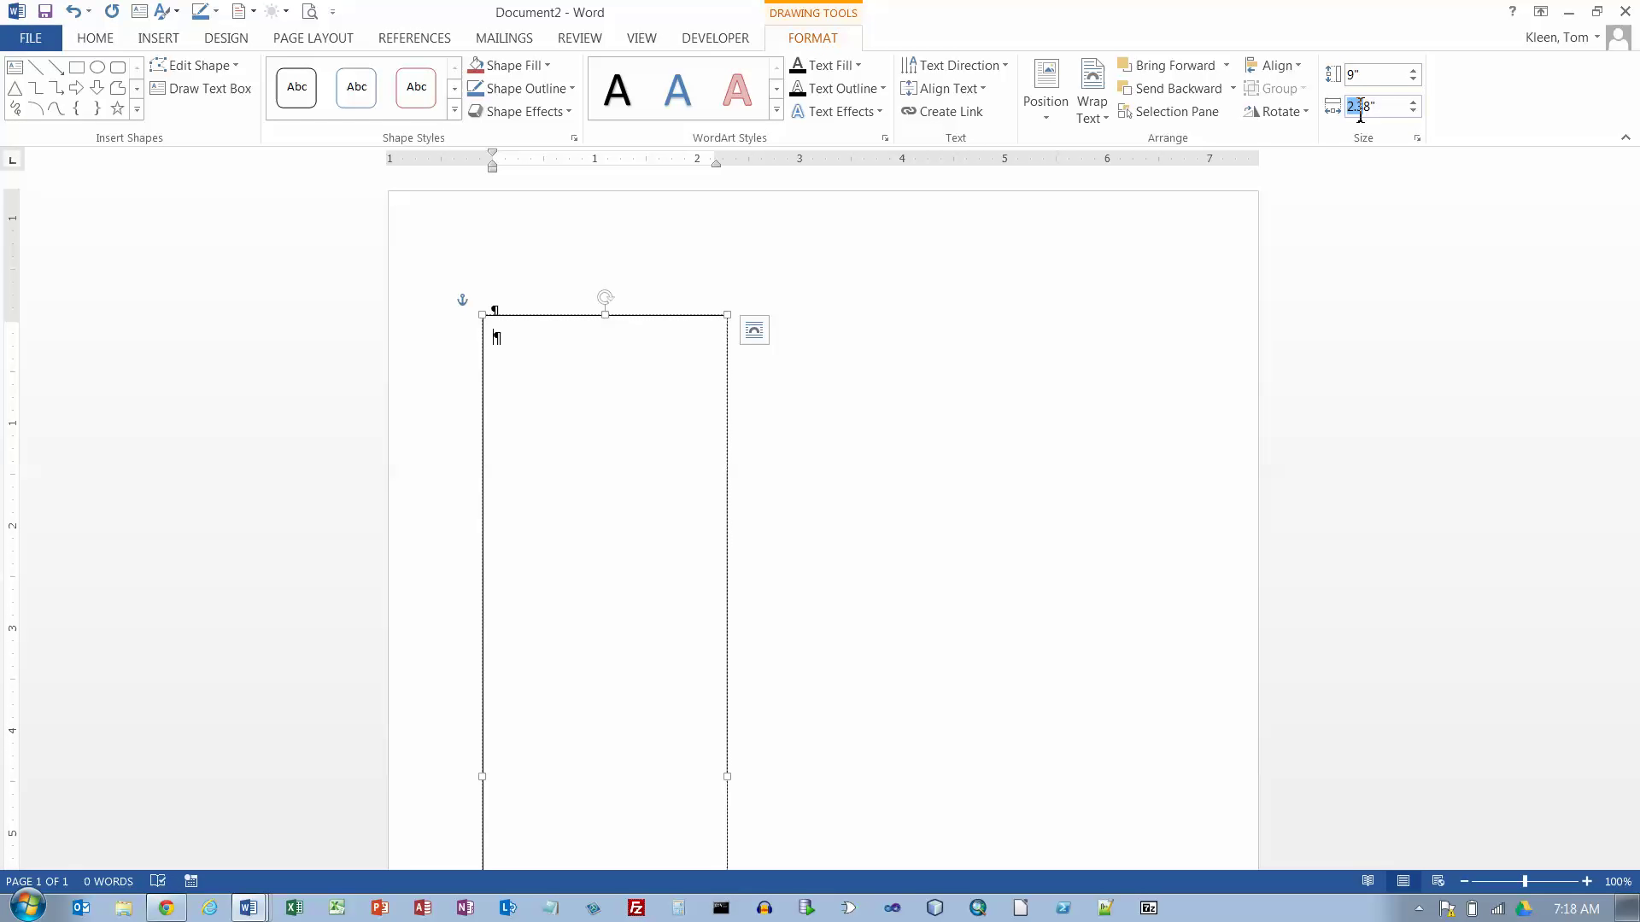
type("3.25")
key("Return")
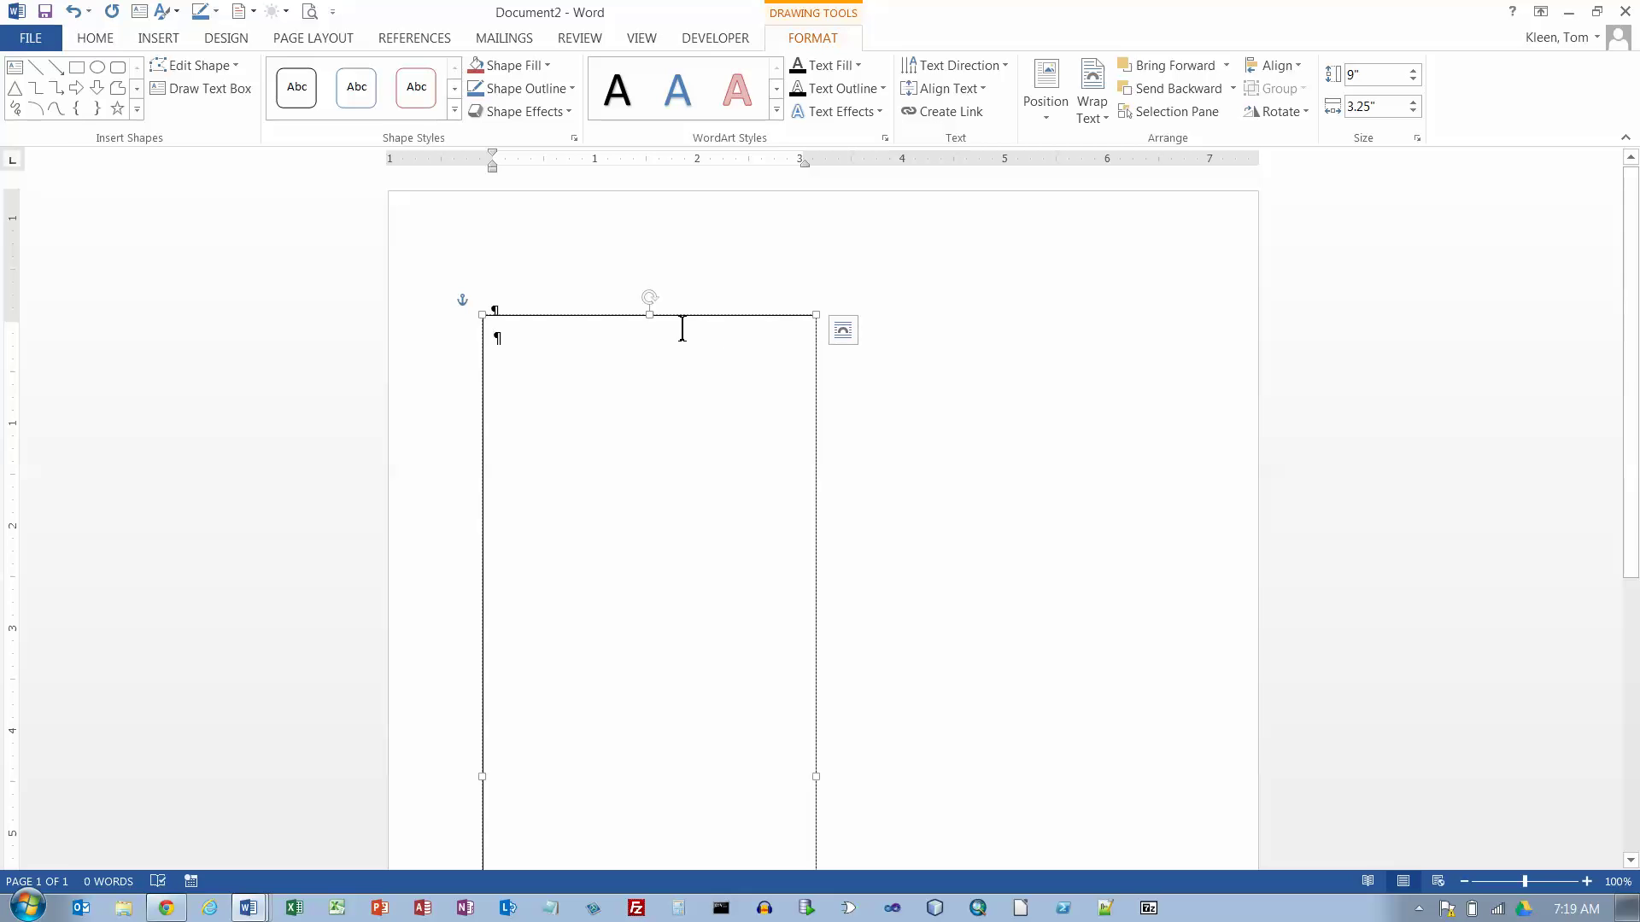
scroll(686, 253, "down", 5)
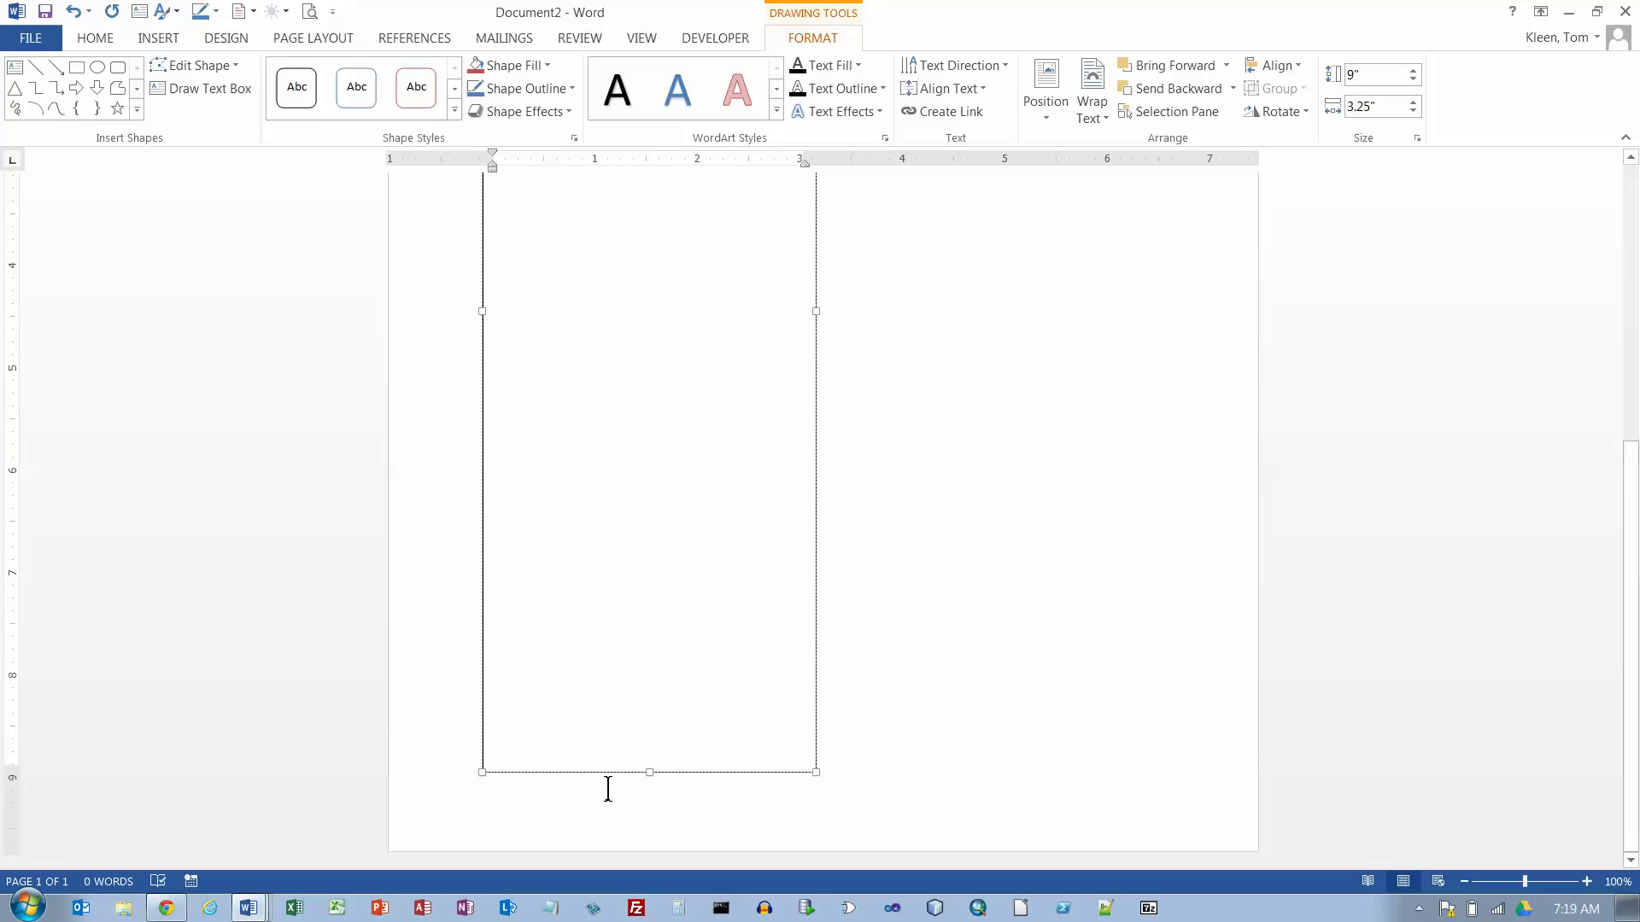
scroll(613, 782, "up", 5)
Draw a vertical line about 9.23" long over the text box's right edge, extending slightly past both its ends.
left_click(559, 312)
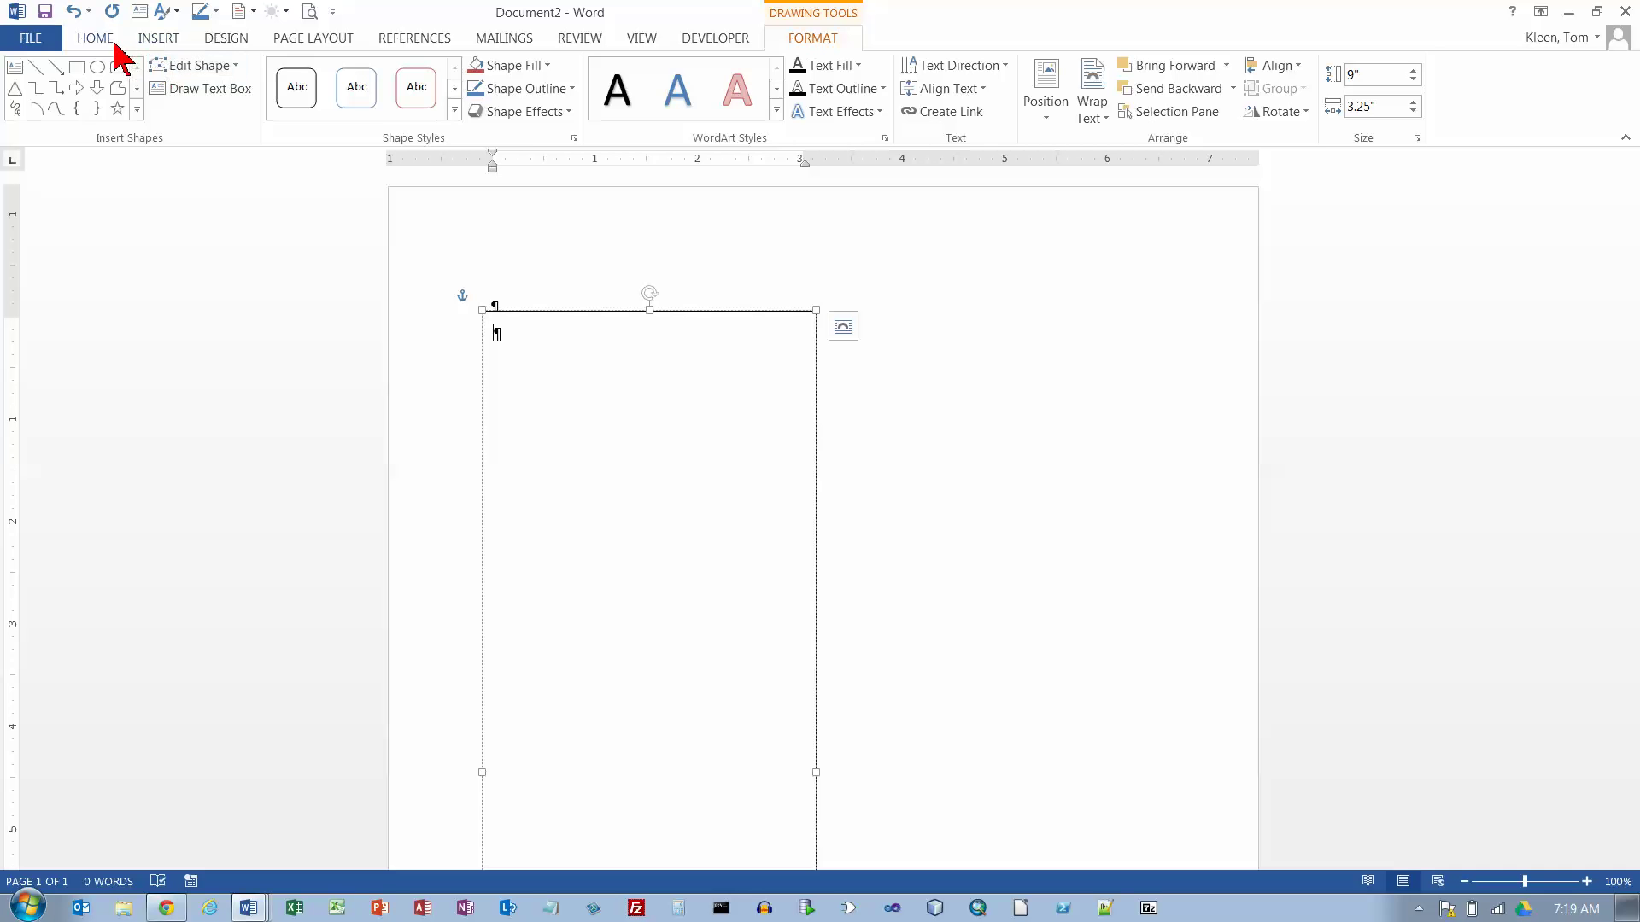
left_click(160, 42)
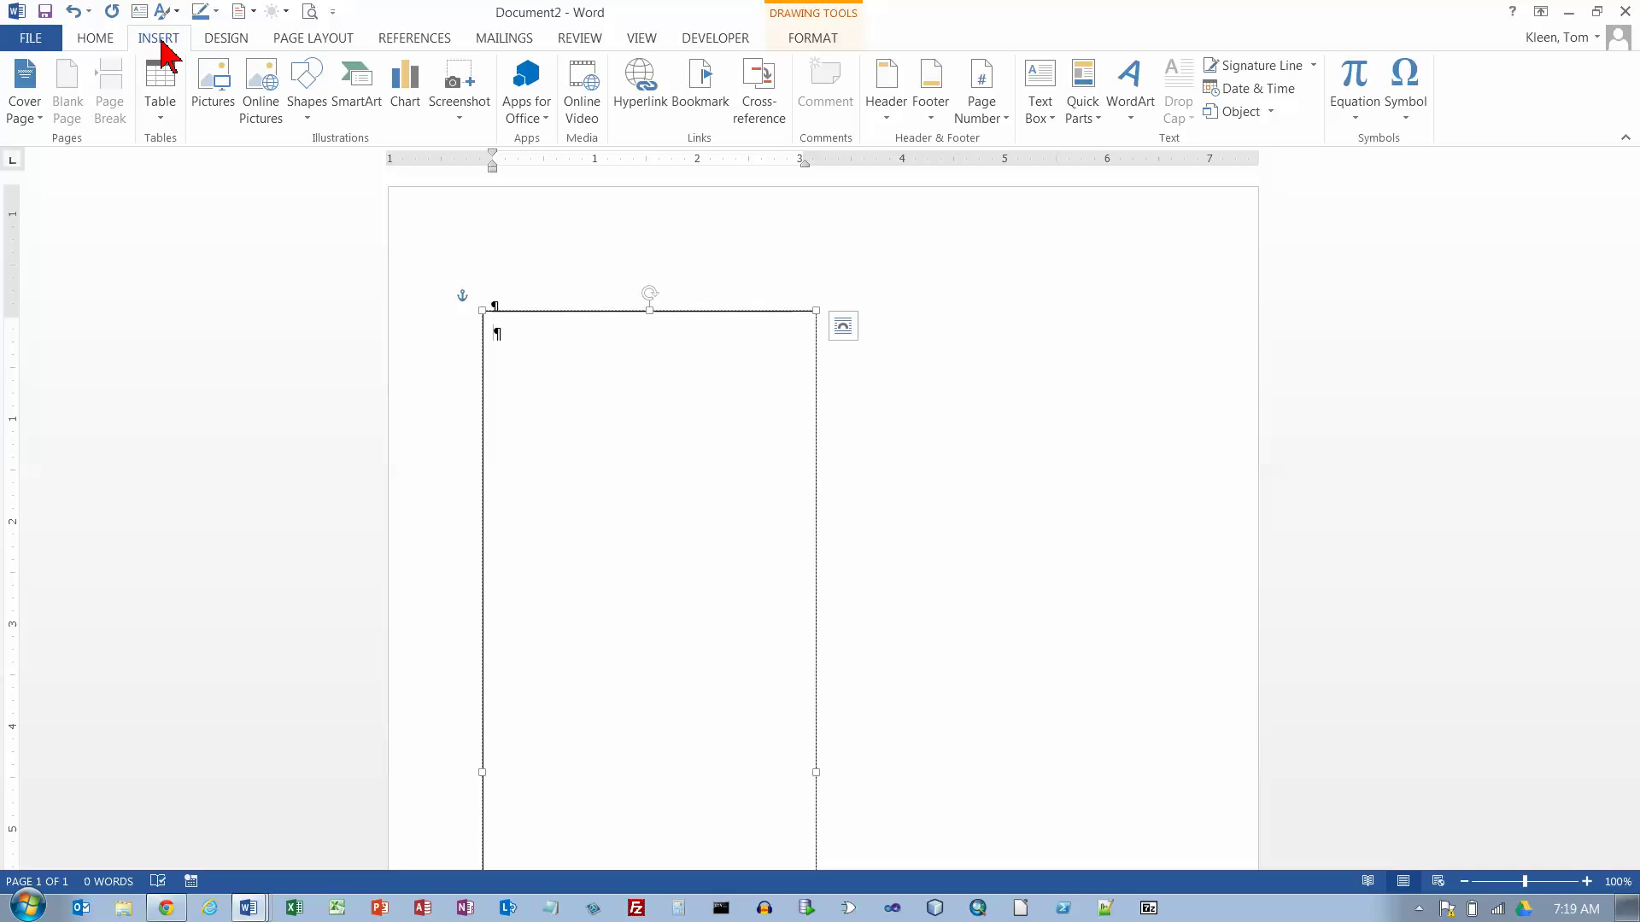
left_click(312, 118)
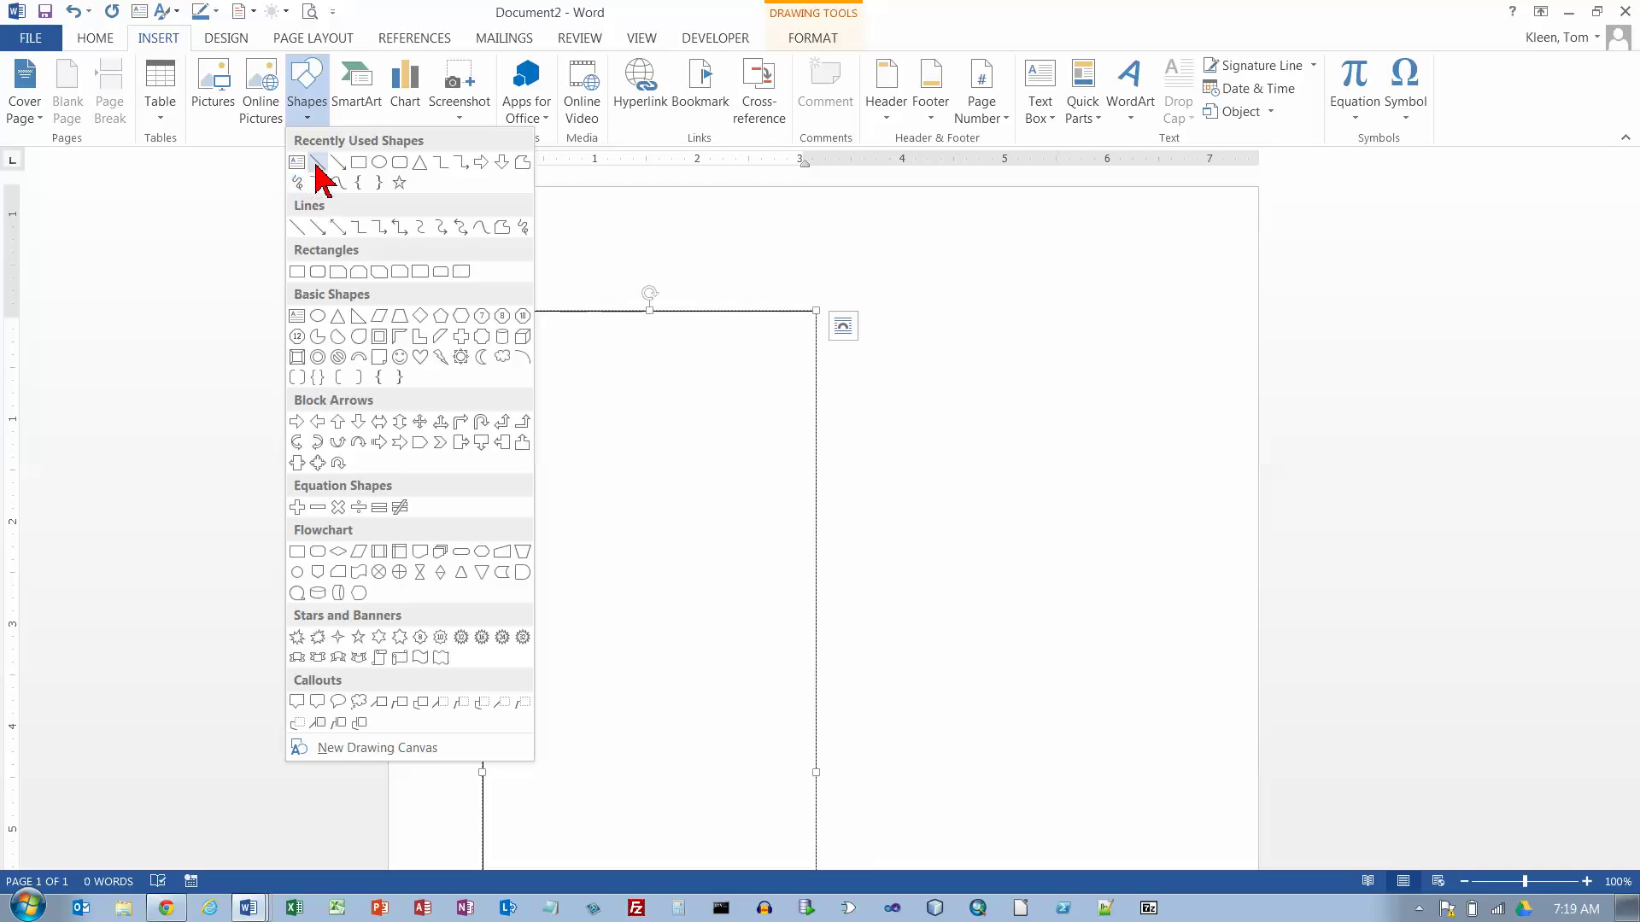
left_click(317, 162)
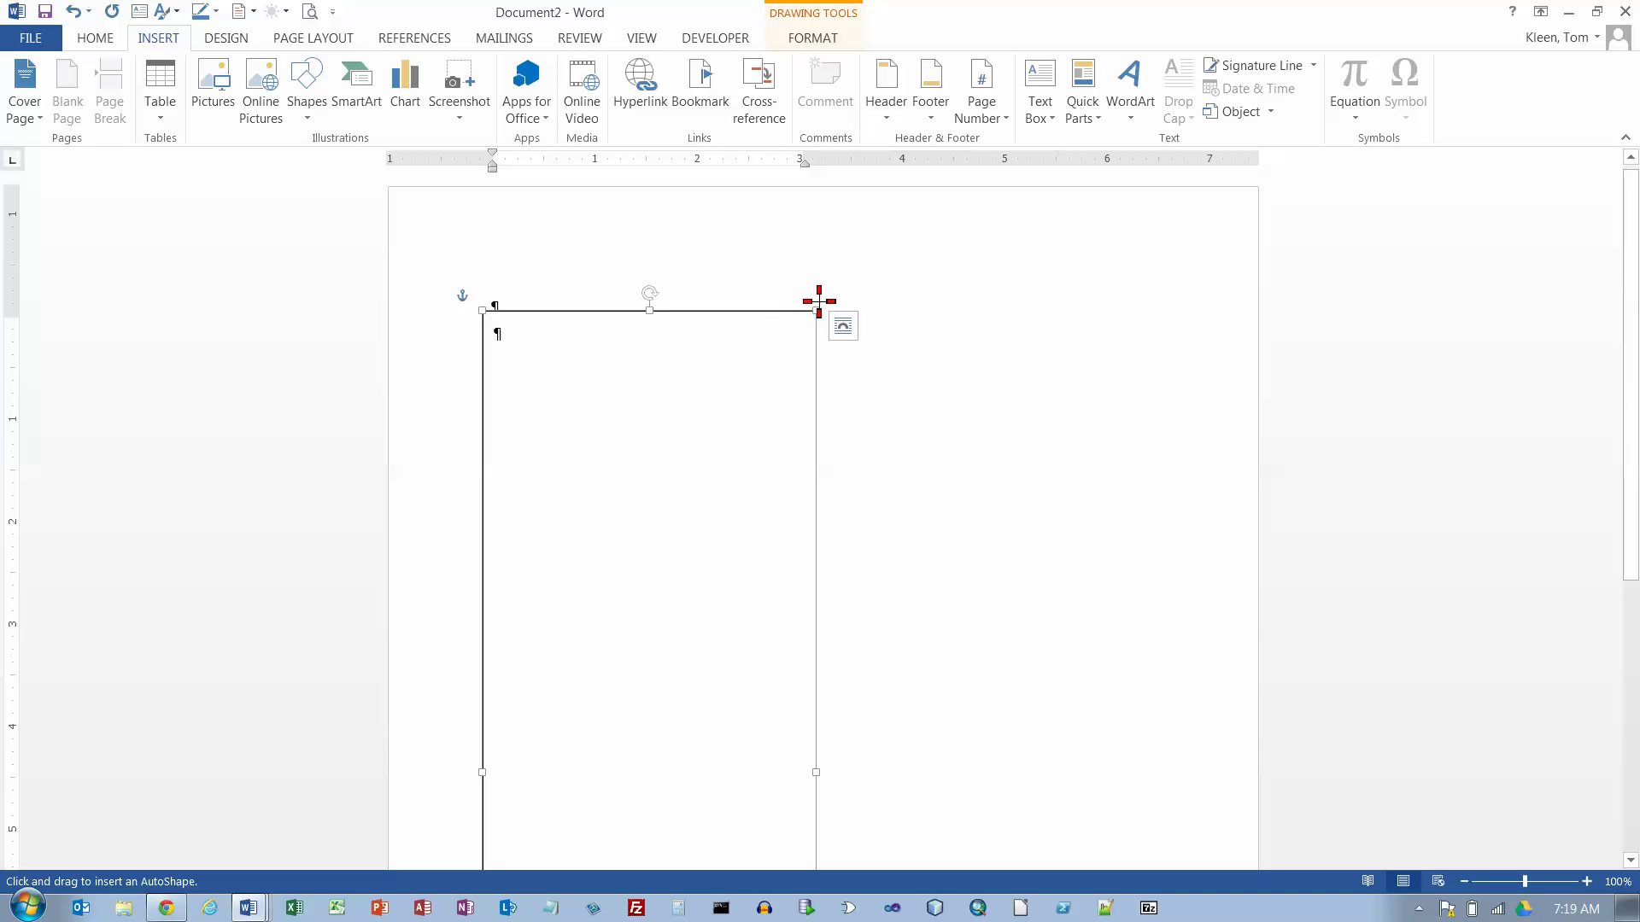
mouse_move(819, 301)
left_mouse_down()
mouse_move(818, 872)
mouse_move(818, 795)
left_mouse_up()
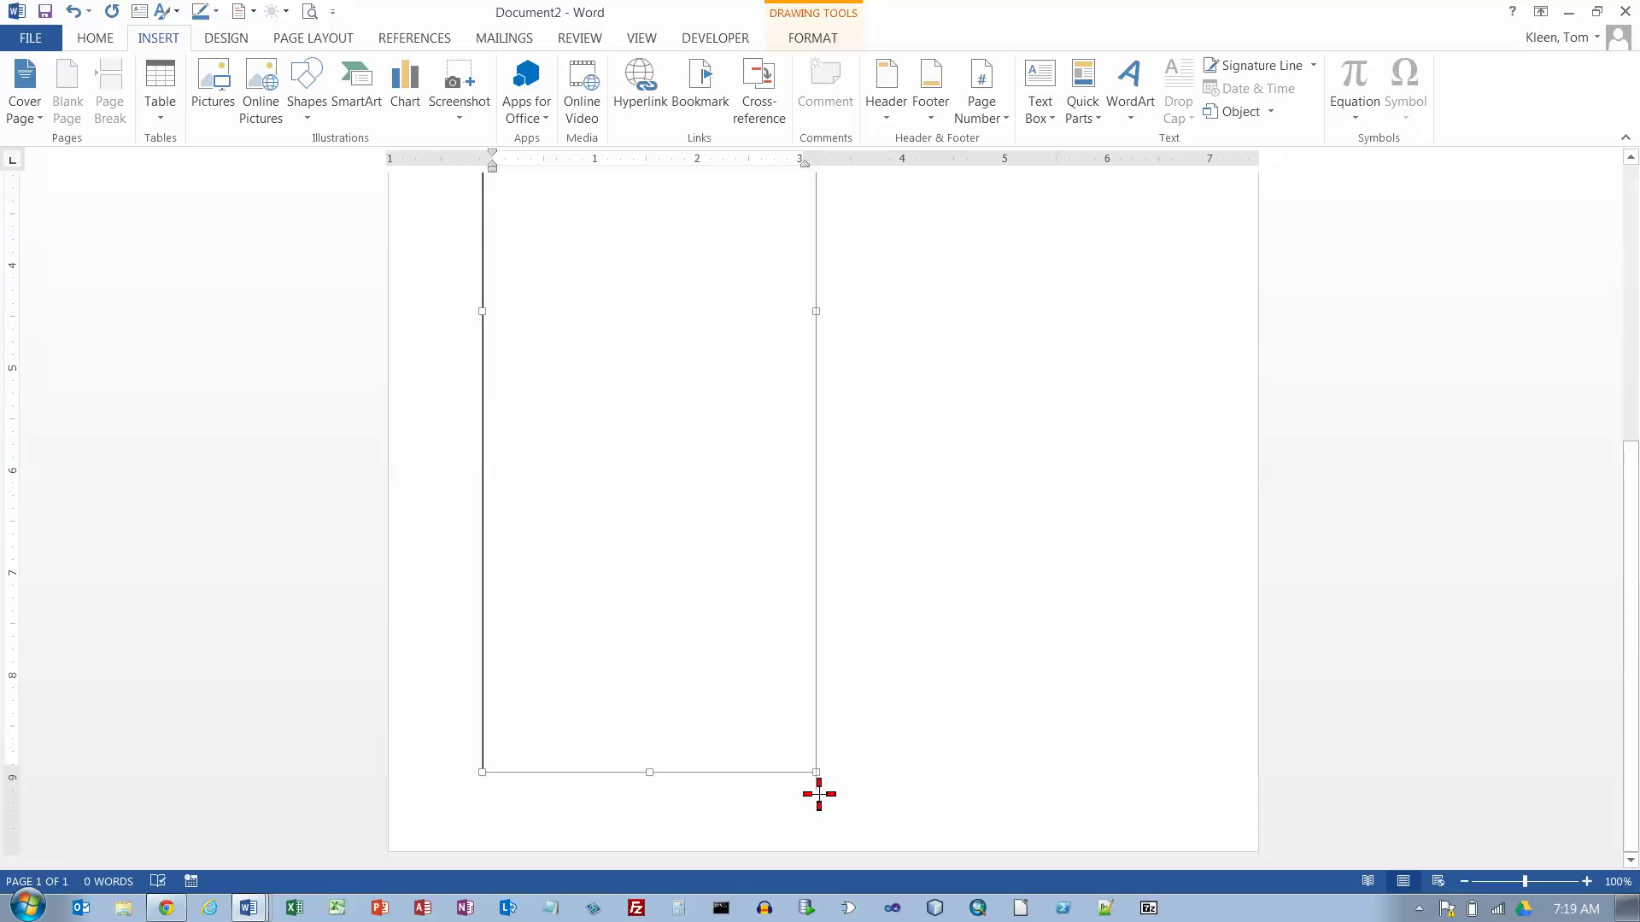
left_click_drag(818, 786, 816, 783)
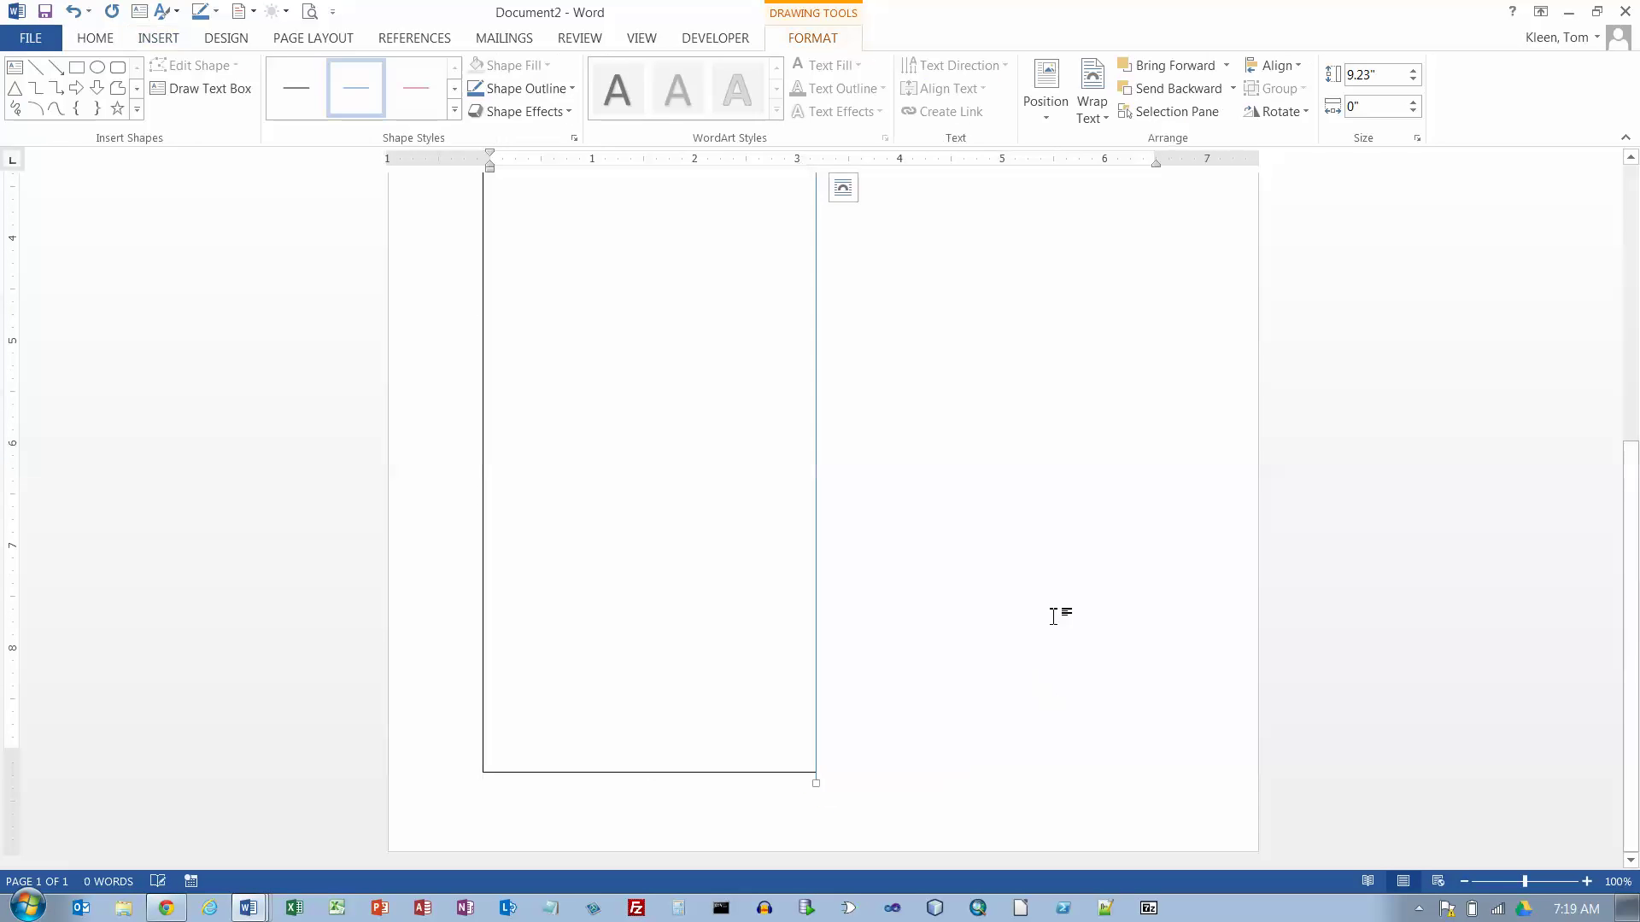
Apply a thicker black shape style to the vertical divider line.
left_click(455, 110)
left_click(308, 154)
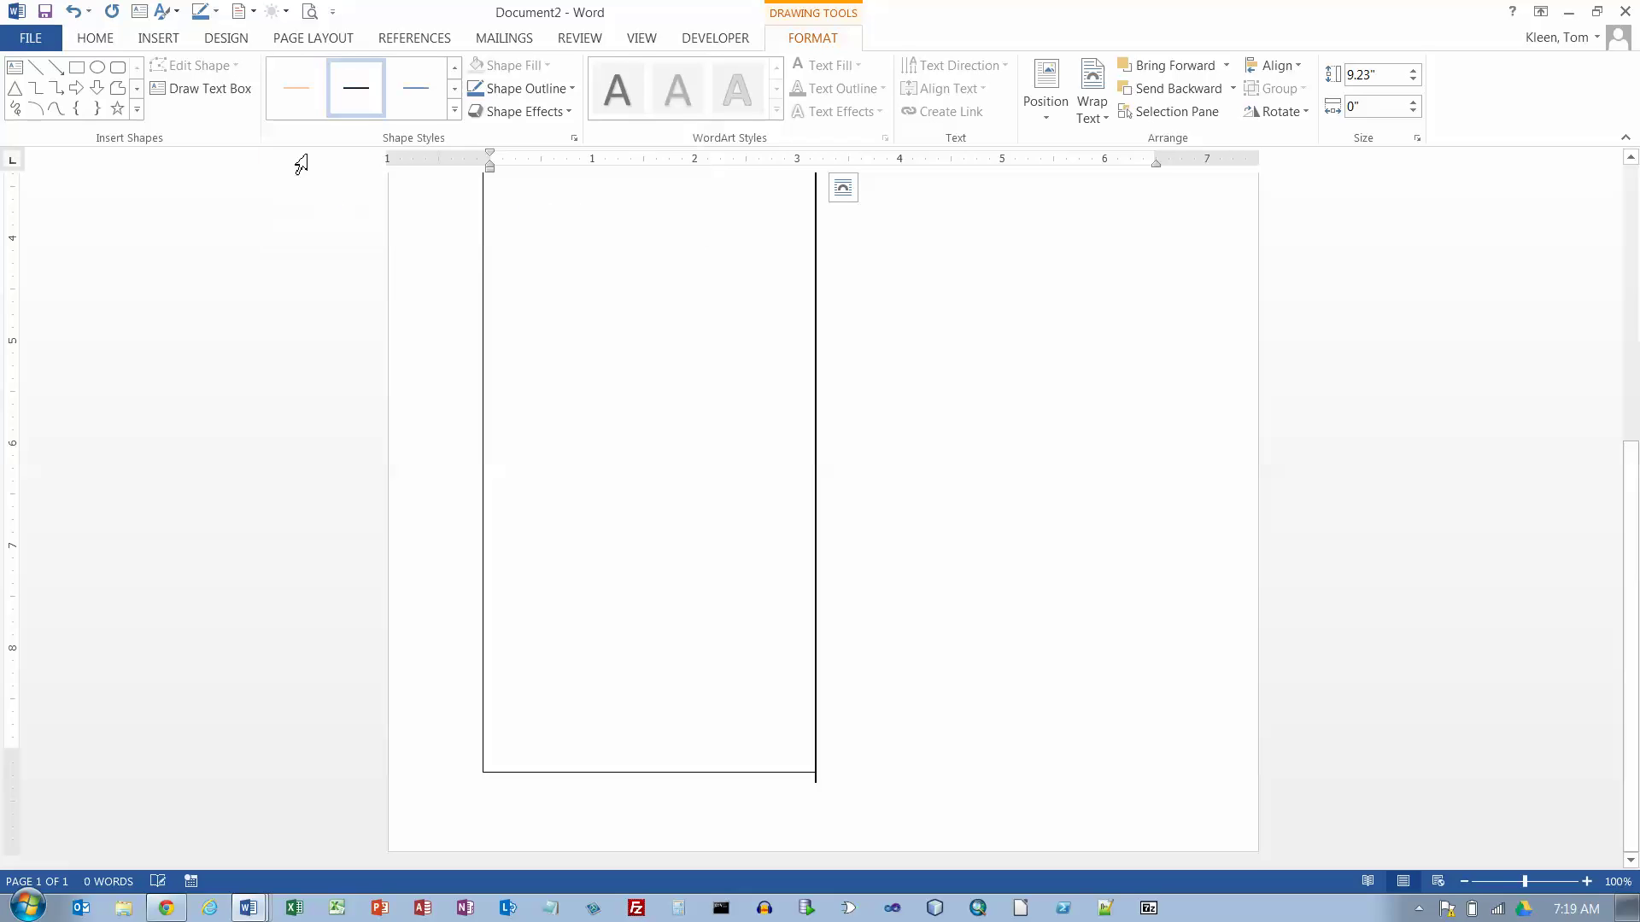
scroll(890, 326, "up", 5)
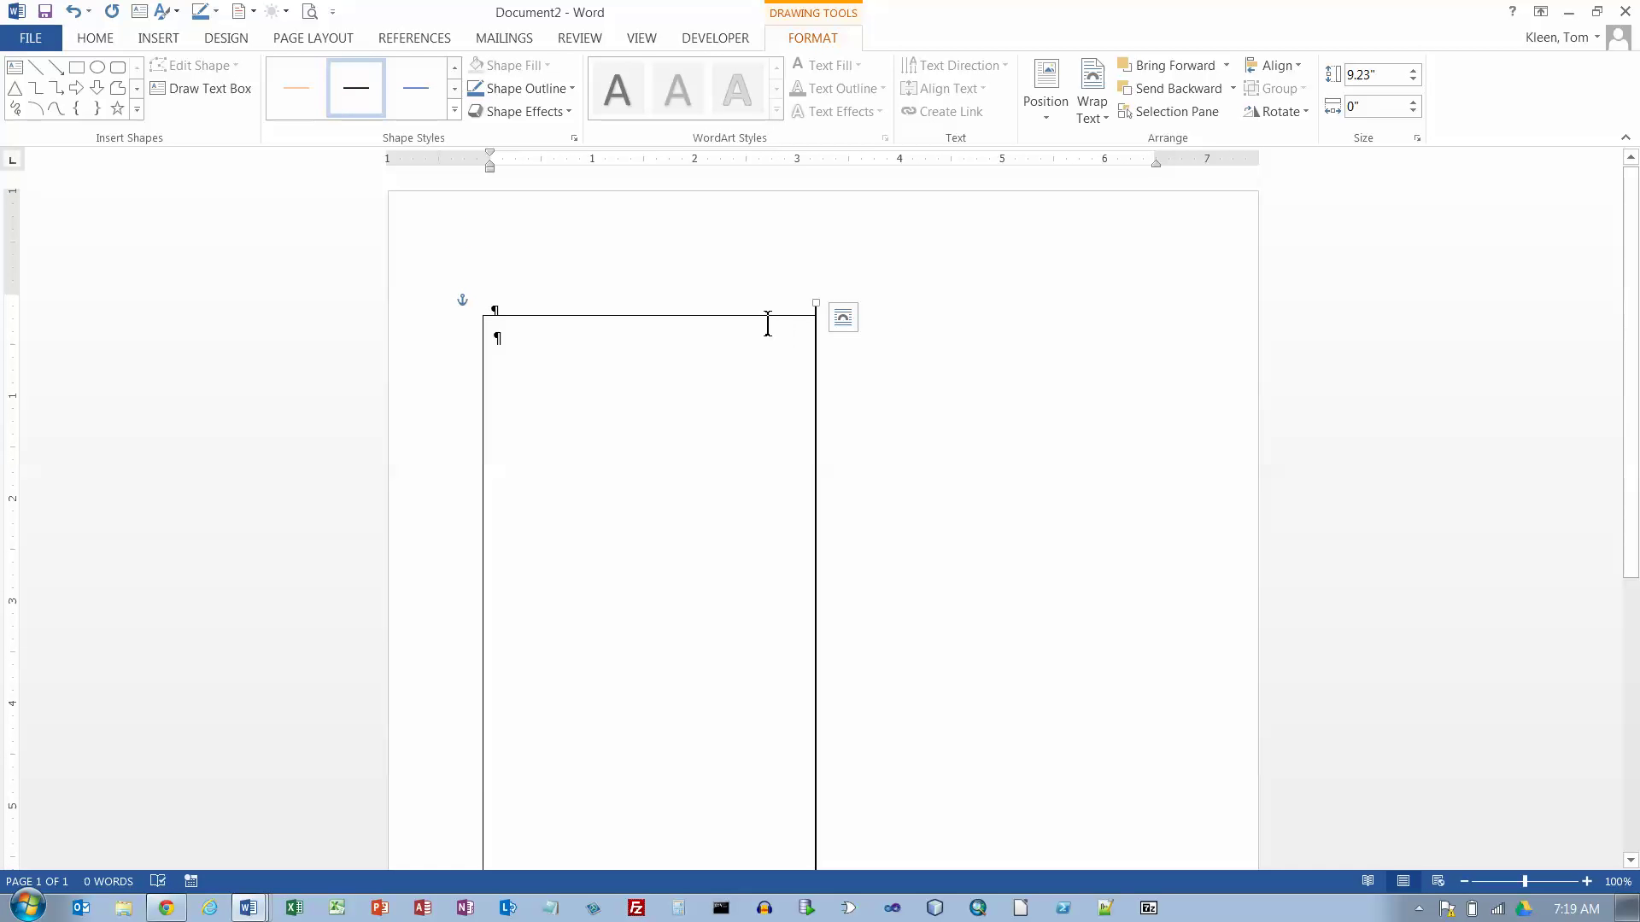
Duplicate the text box and place the copy level with the original on the other side of the divider line.
left_click(765, 317)
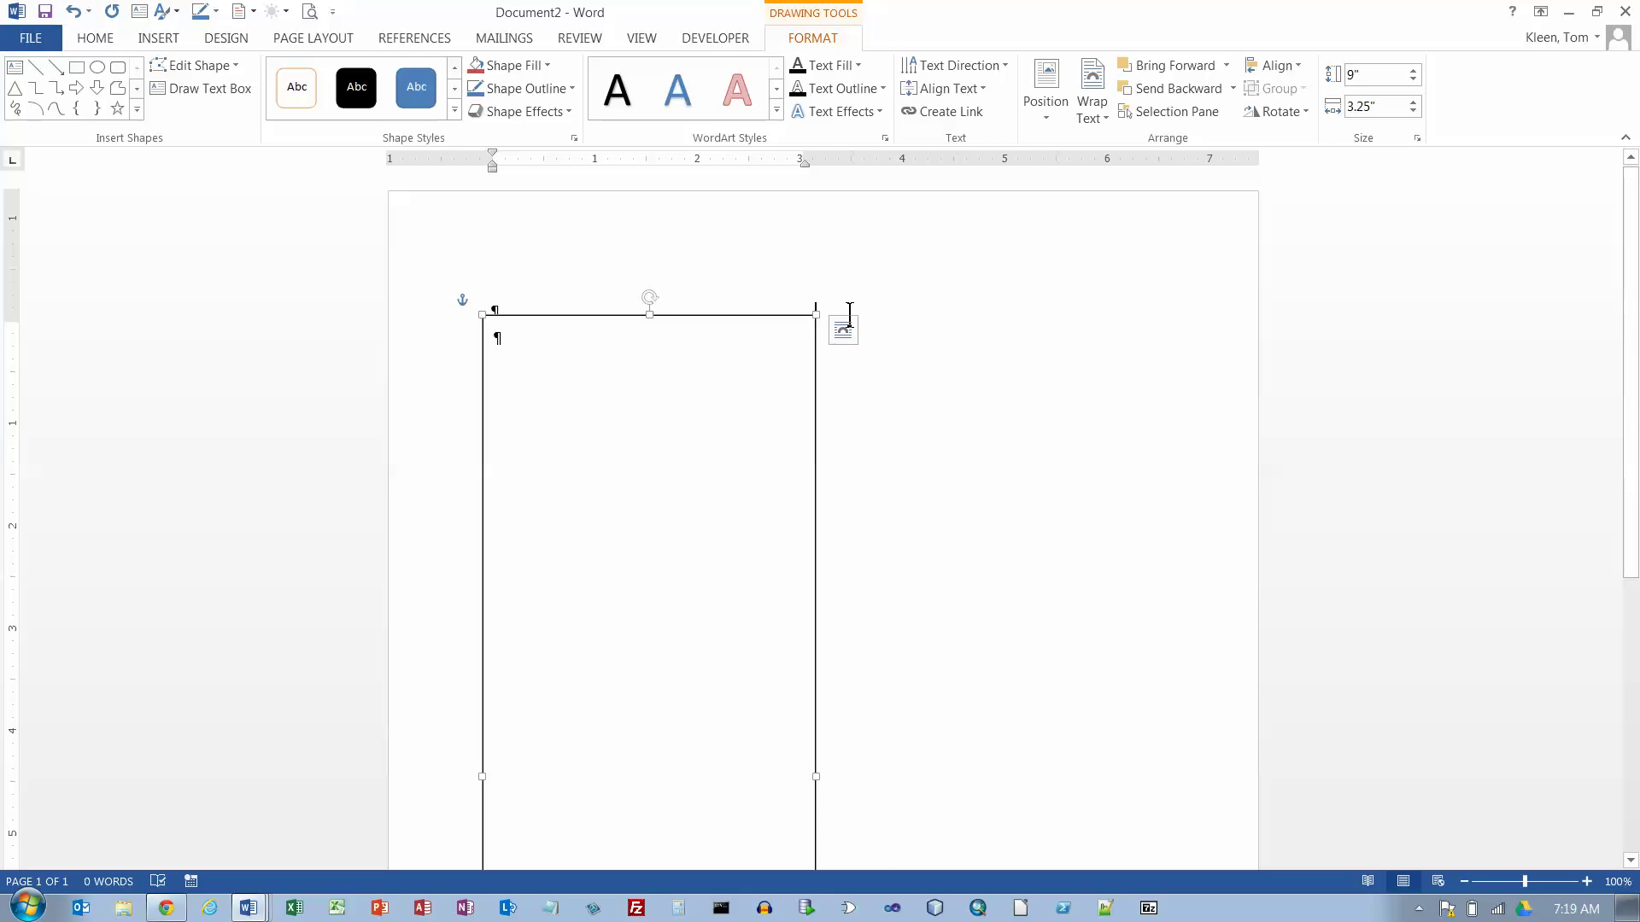
key("ctrl+v")
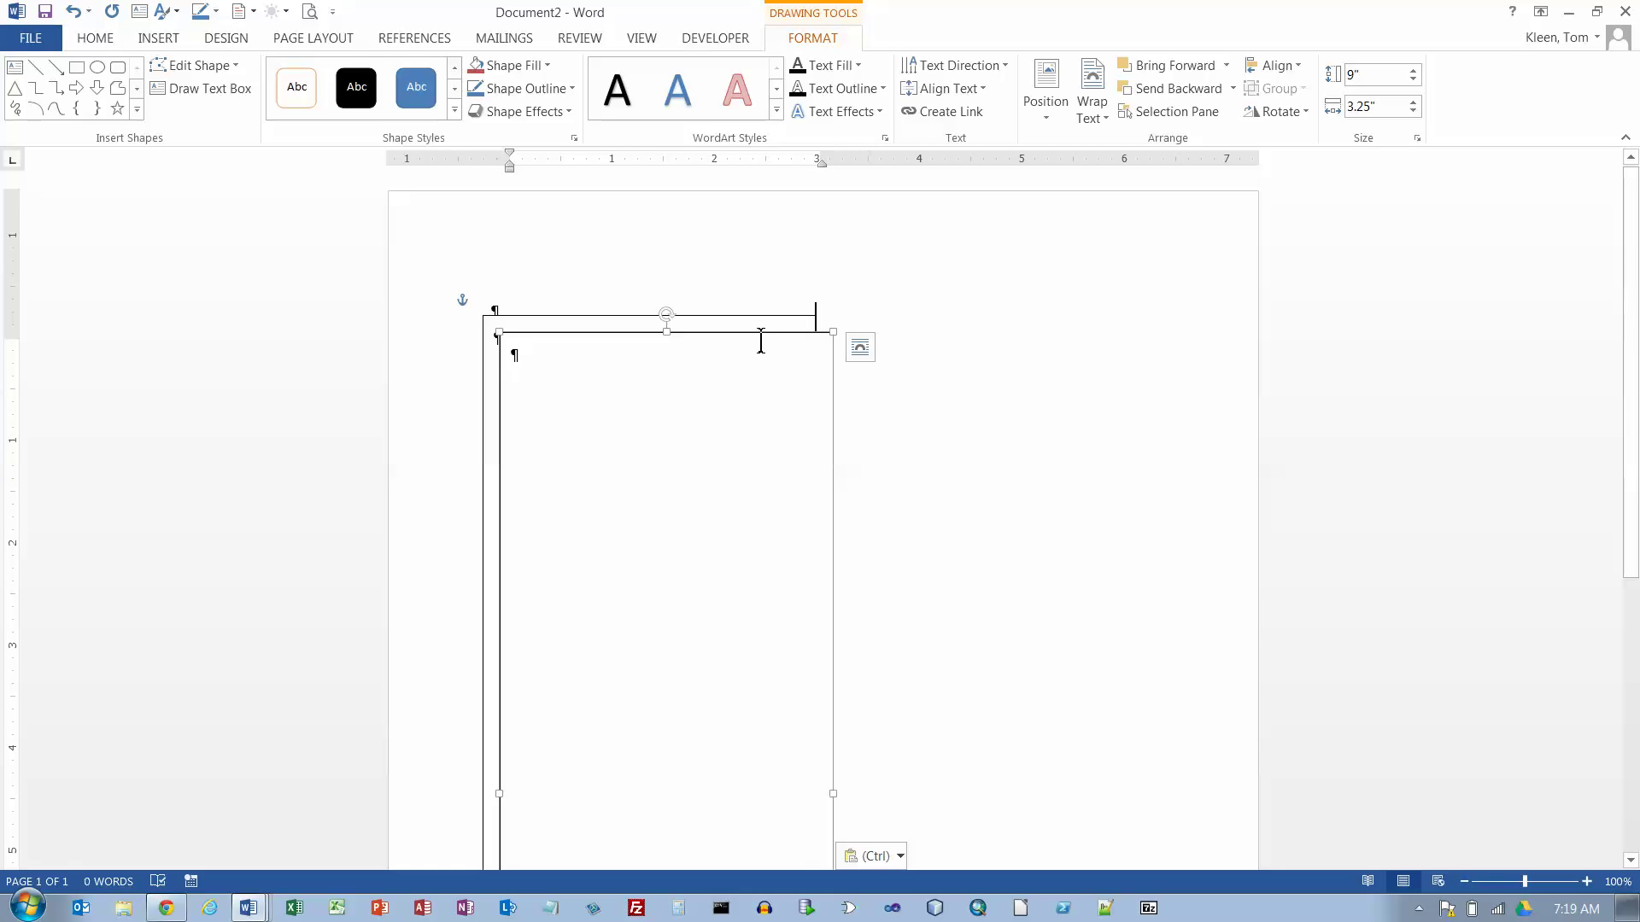
left_click_drag(765, 332, 1076, 316)
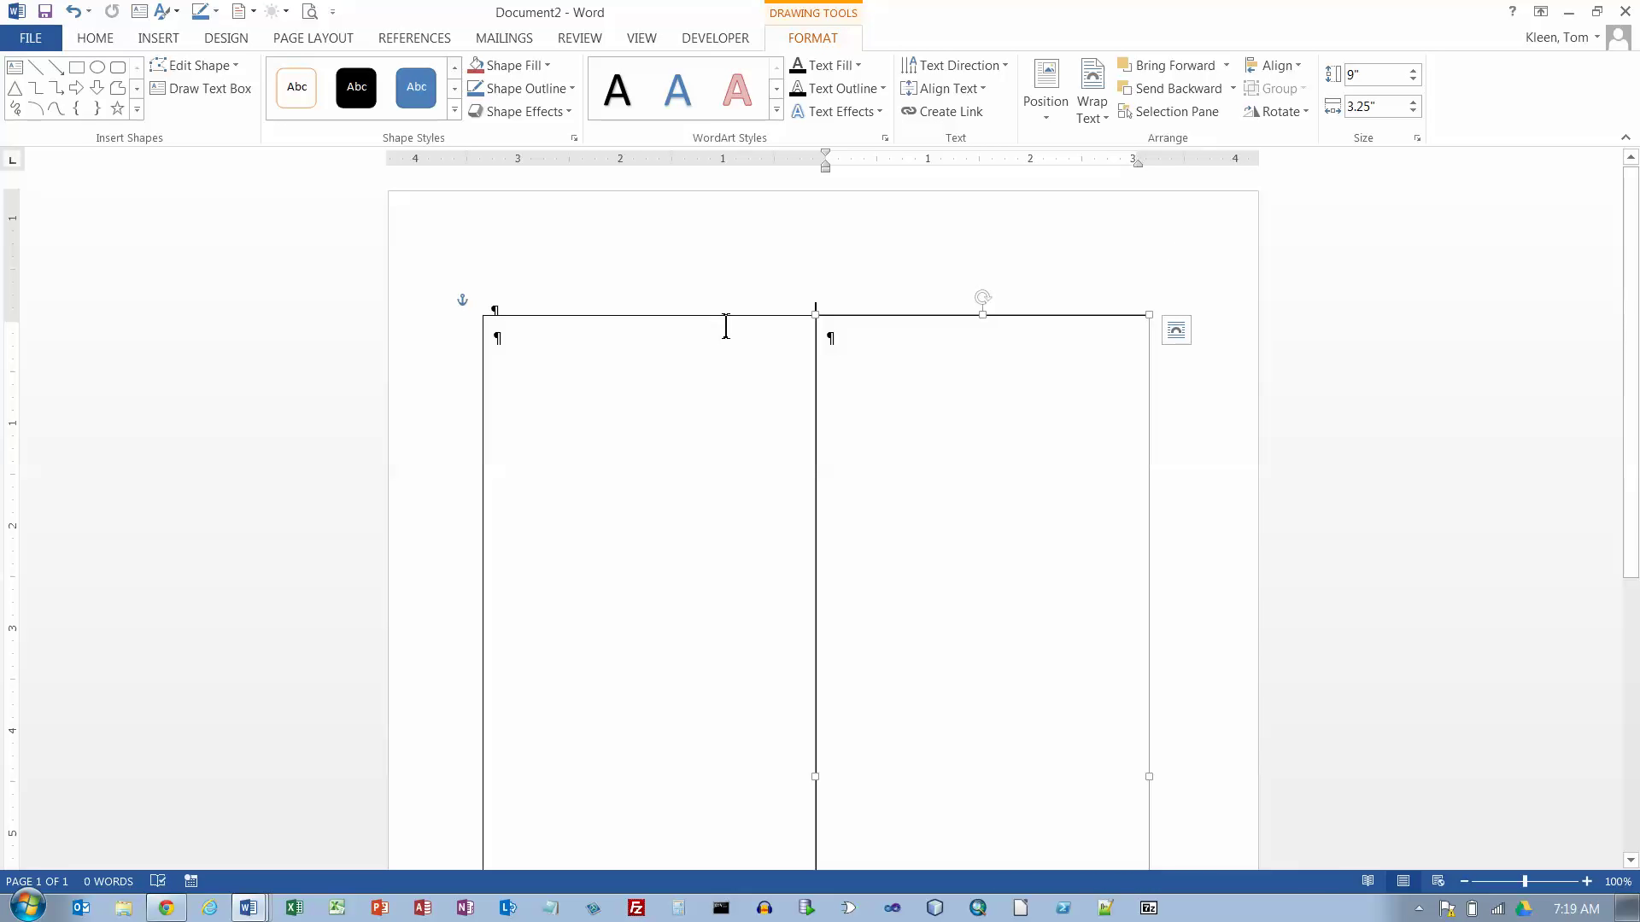
Group the divider line and both text boxes into one object.
left_click(816, 316)
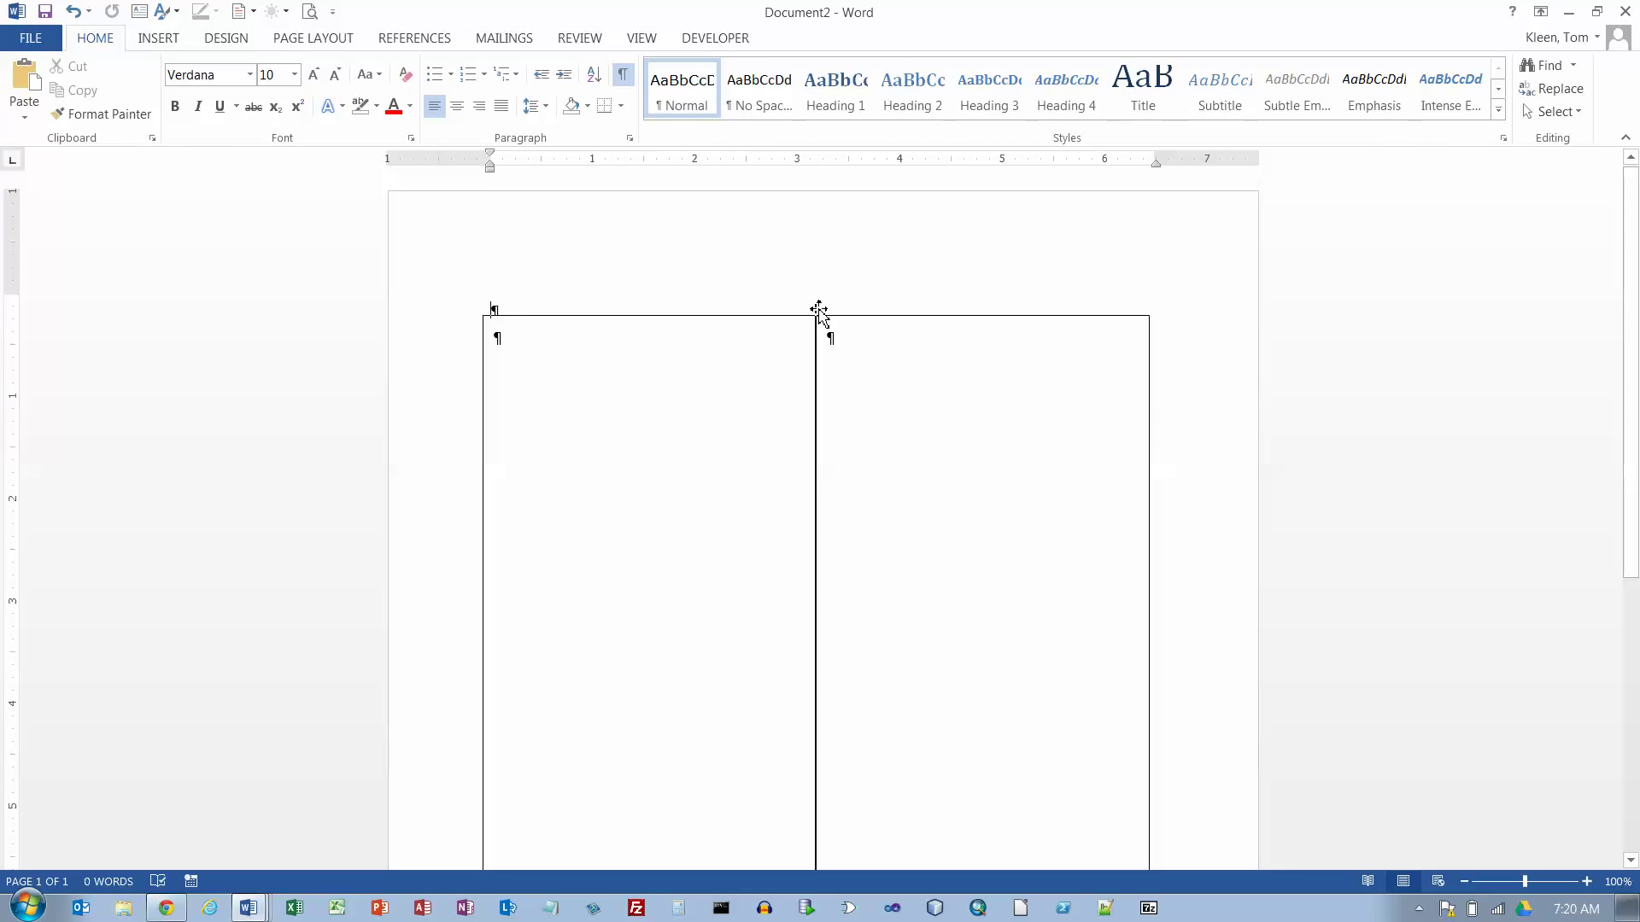
left_click(812, 326)
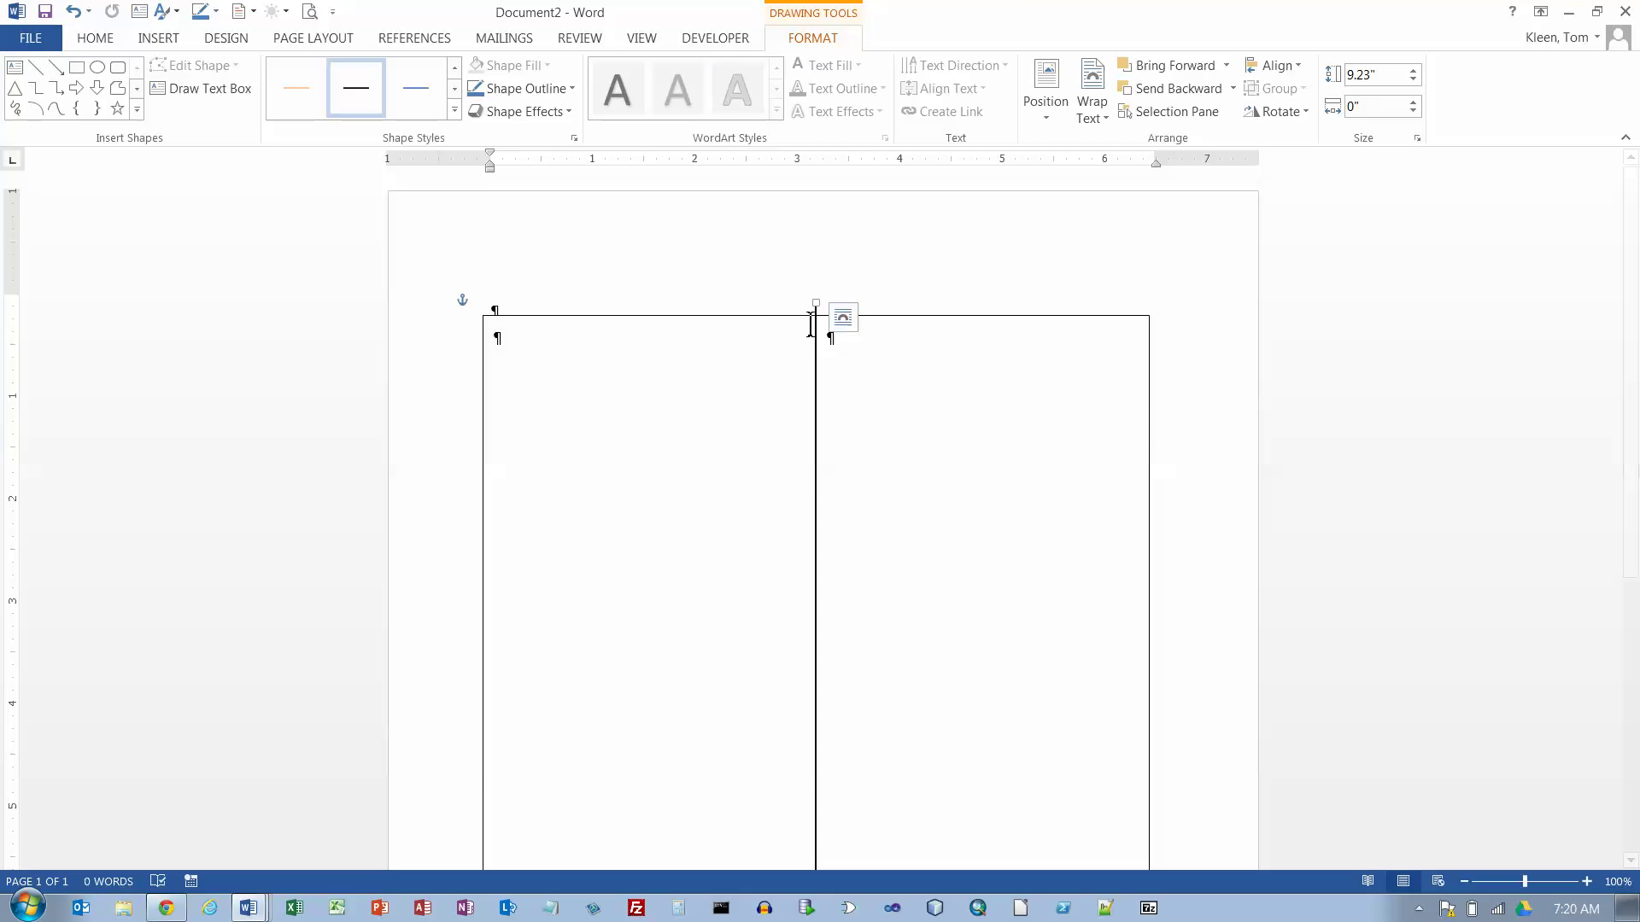
left_click(743, 316)
left_click(900, 316, "shift")
left_click(1285, 91)
left_click(1284, 117)
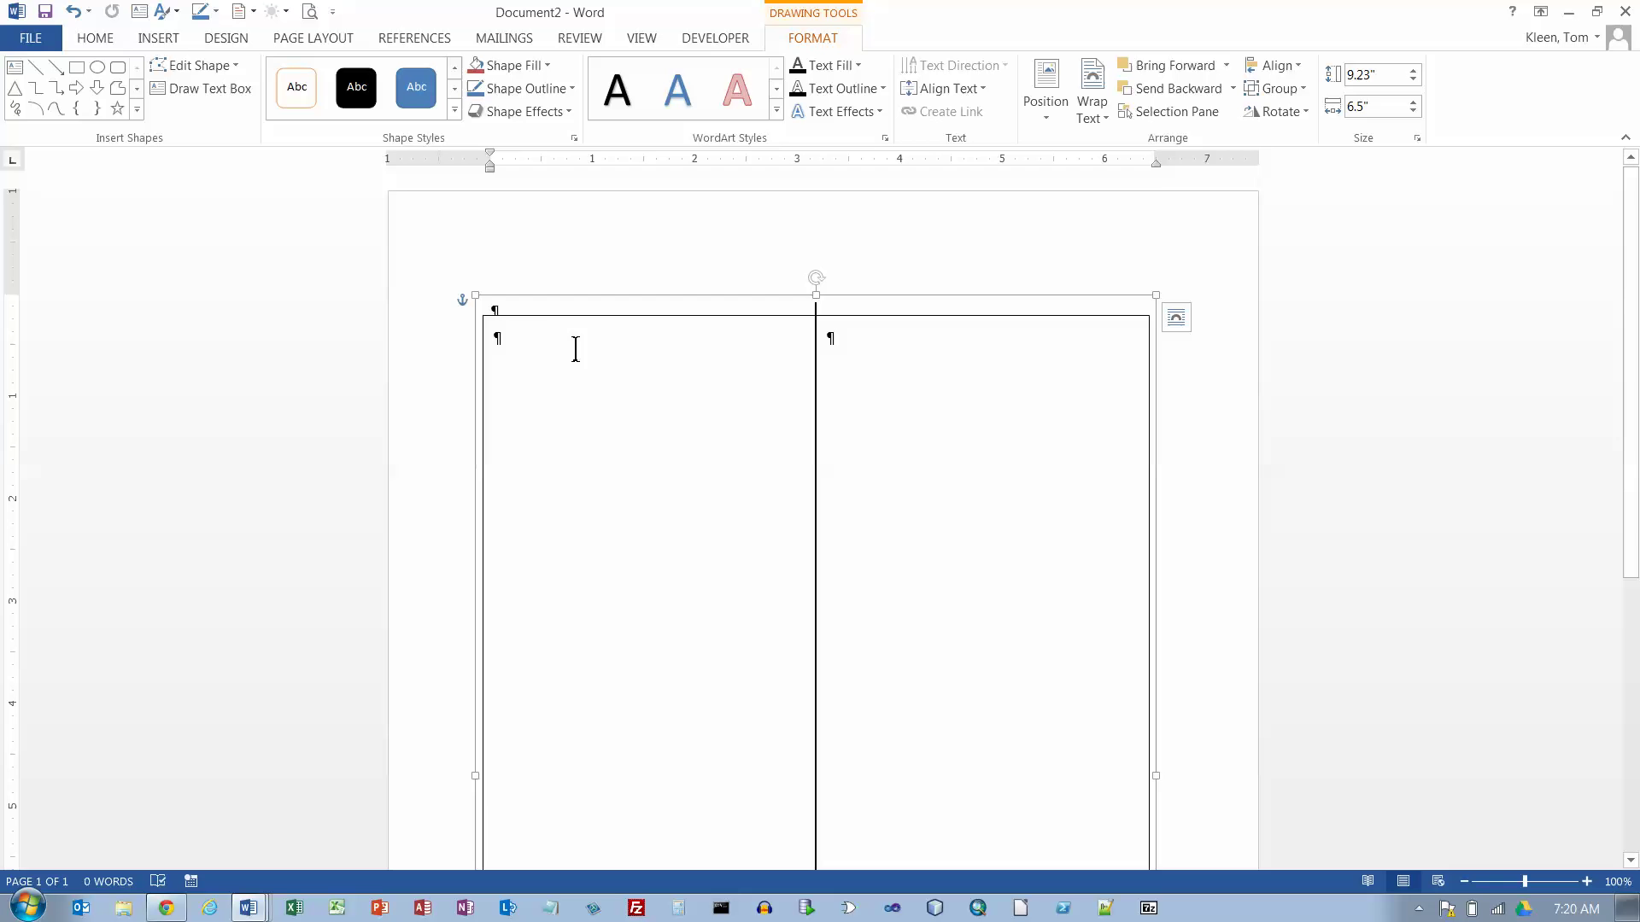
Remove the grouped text boxes and divider line from the page.
scroll(785, 474, "down", 5)
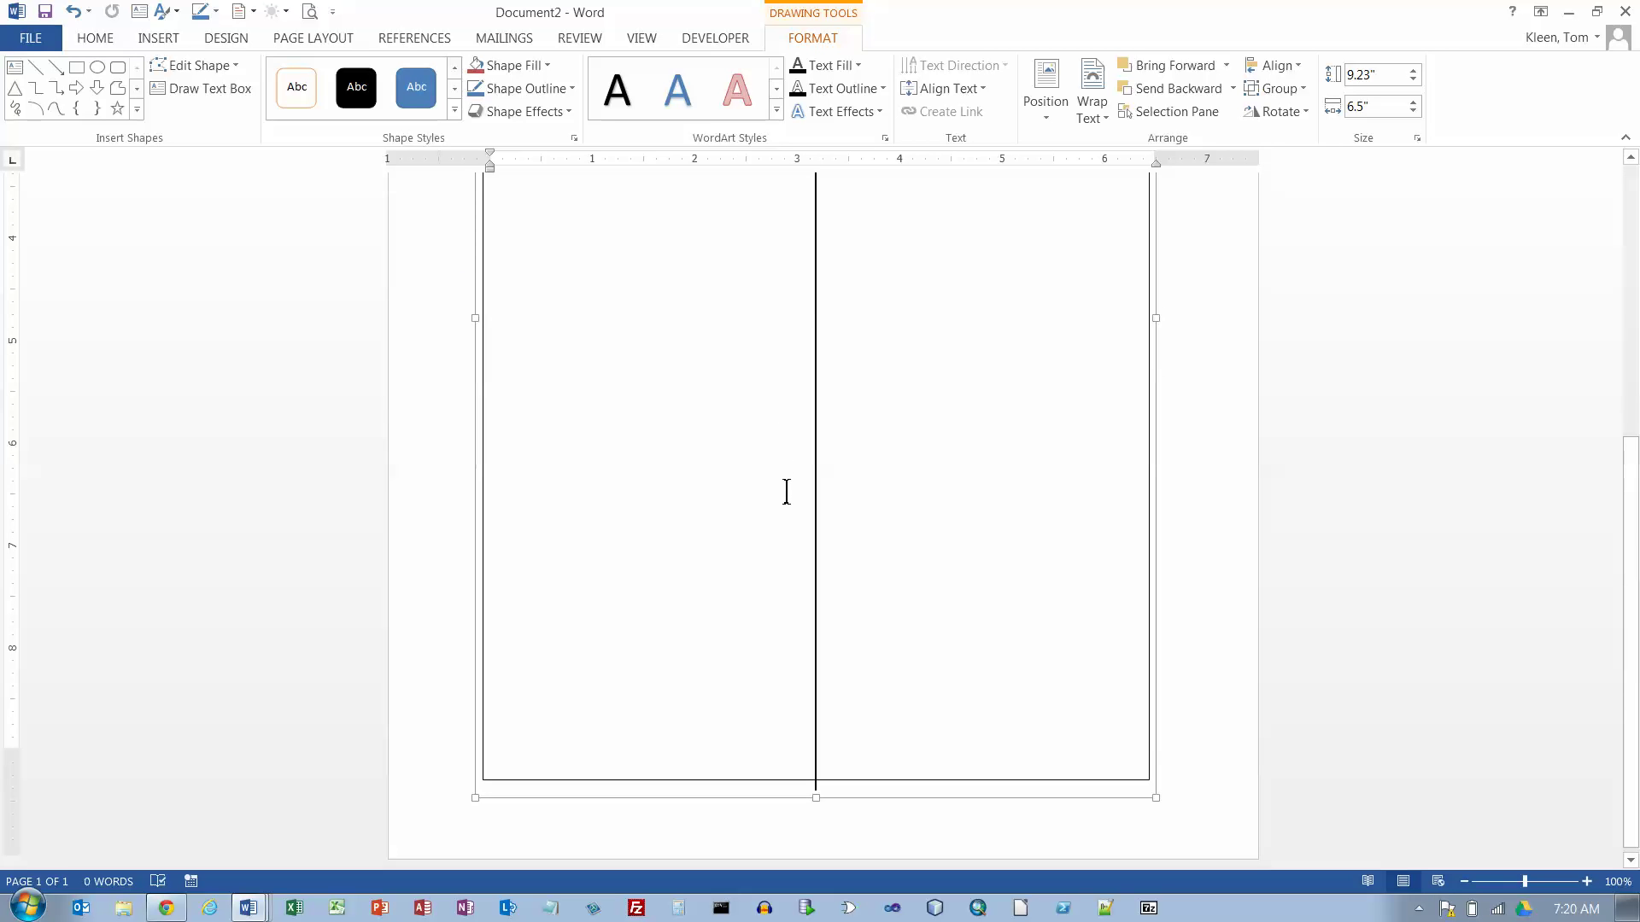
scroll(781, 488, "up", 5)
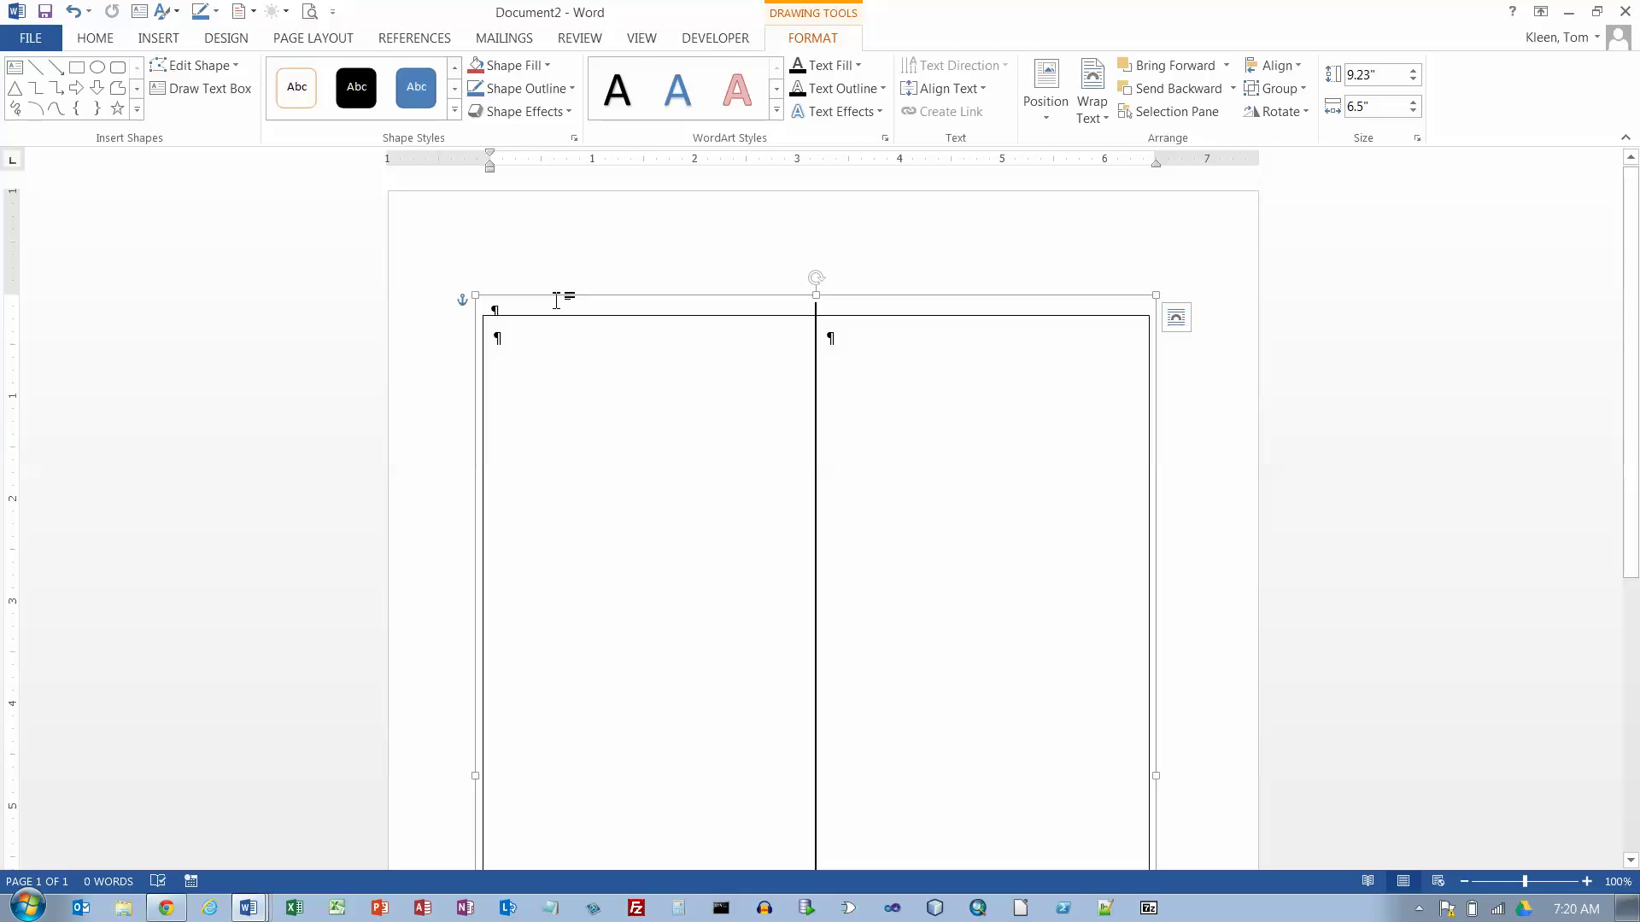
key("Delete")
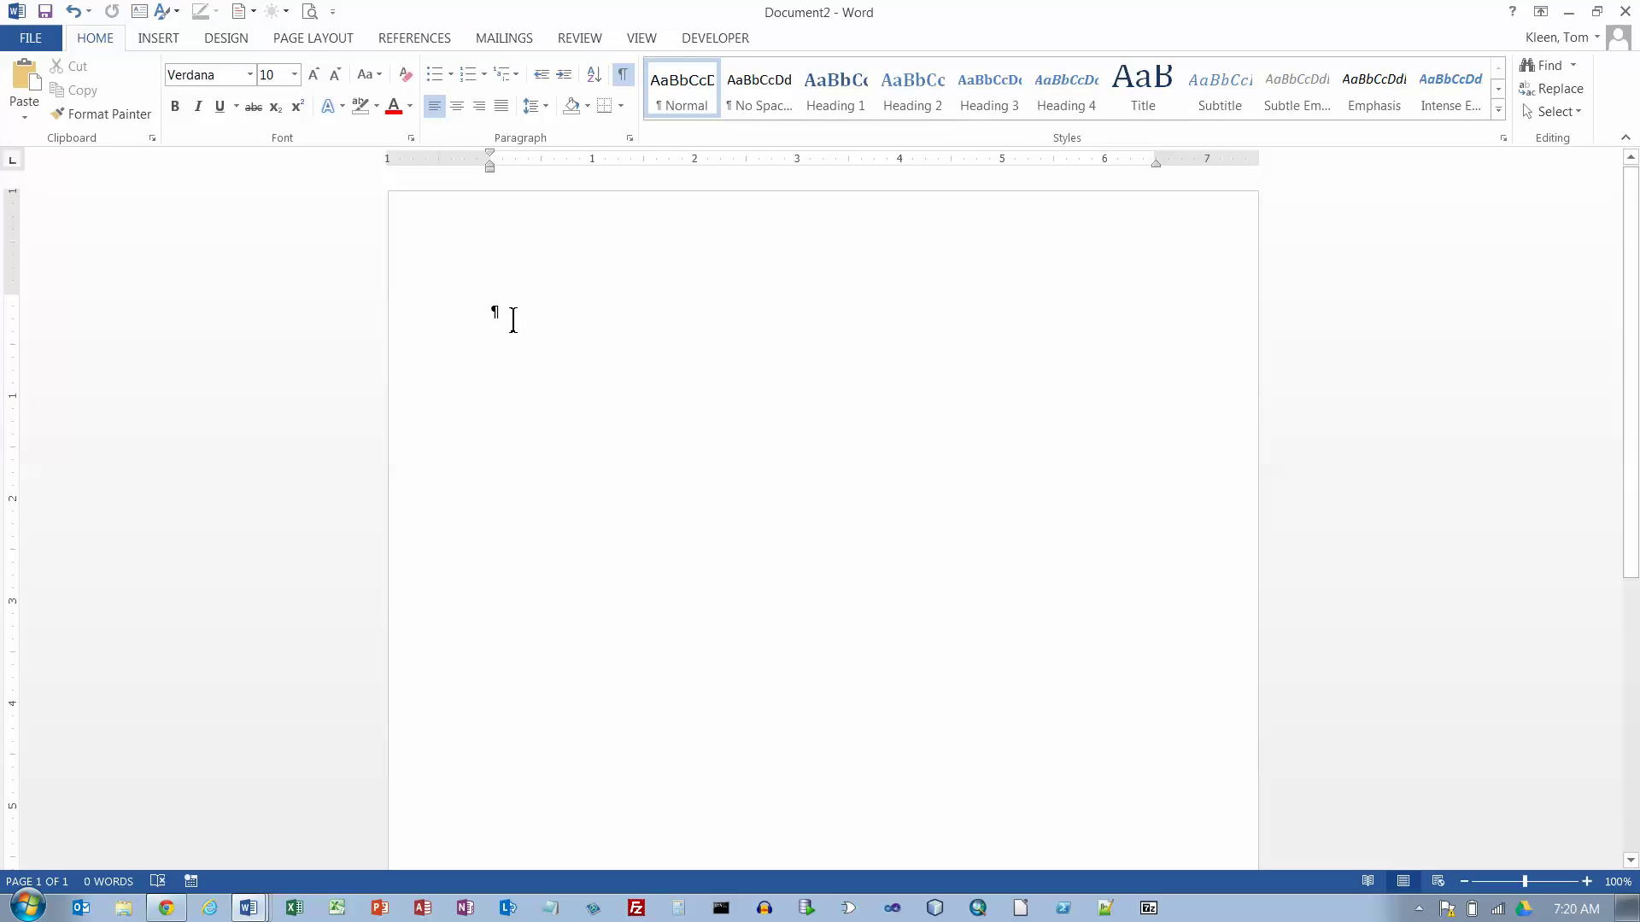
Add a long run of blank paragraphs so that the document extends over several pages.
key("Return")
key("Return")
key("Return")
key("Return")
key("Return")
key("Return")
key("Return")
key("Return")
key("Return")
key("Return")
key("Return")
key("Return")
key("Return")
key("Return")
key("Return")
key("Return")
key("Return")
key("Return")
key("Return")
key("Return")
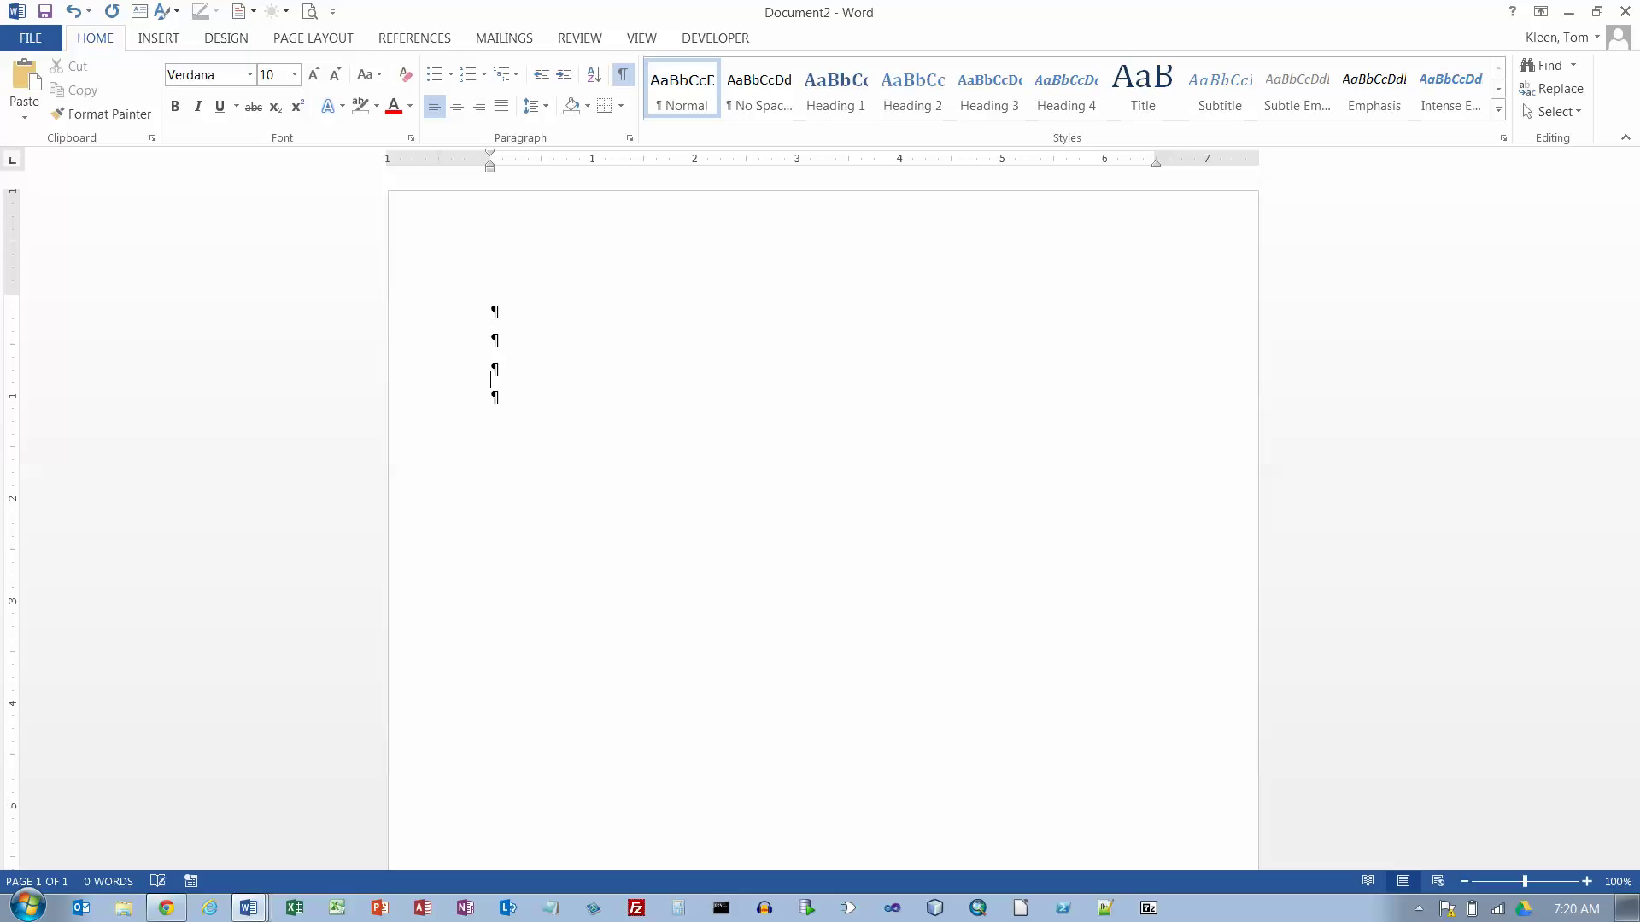
key("Return")
key("Return")
key("Return")
key("Return")
key("Return")
key("Return")
key("Return")
key("Return")
key("Return")
key("Return")
key("Return")
key("Return")
key("Return")
key("Return")
key("Return")
key("Return")
key("Return")
key("Return")
key("Return")
key("Return")
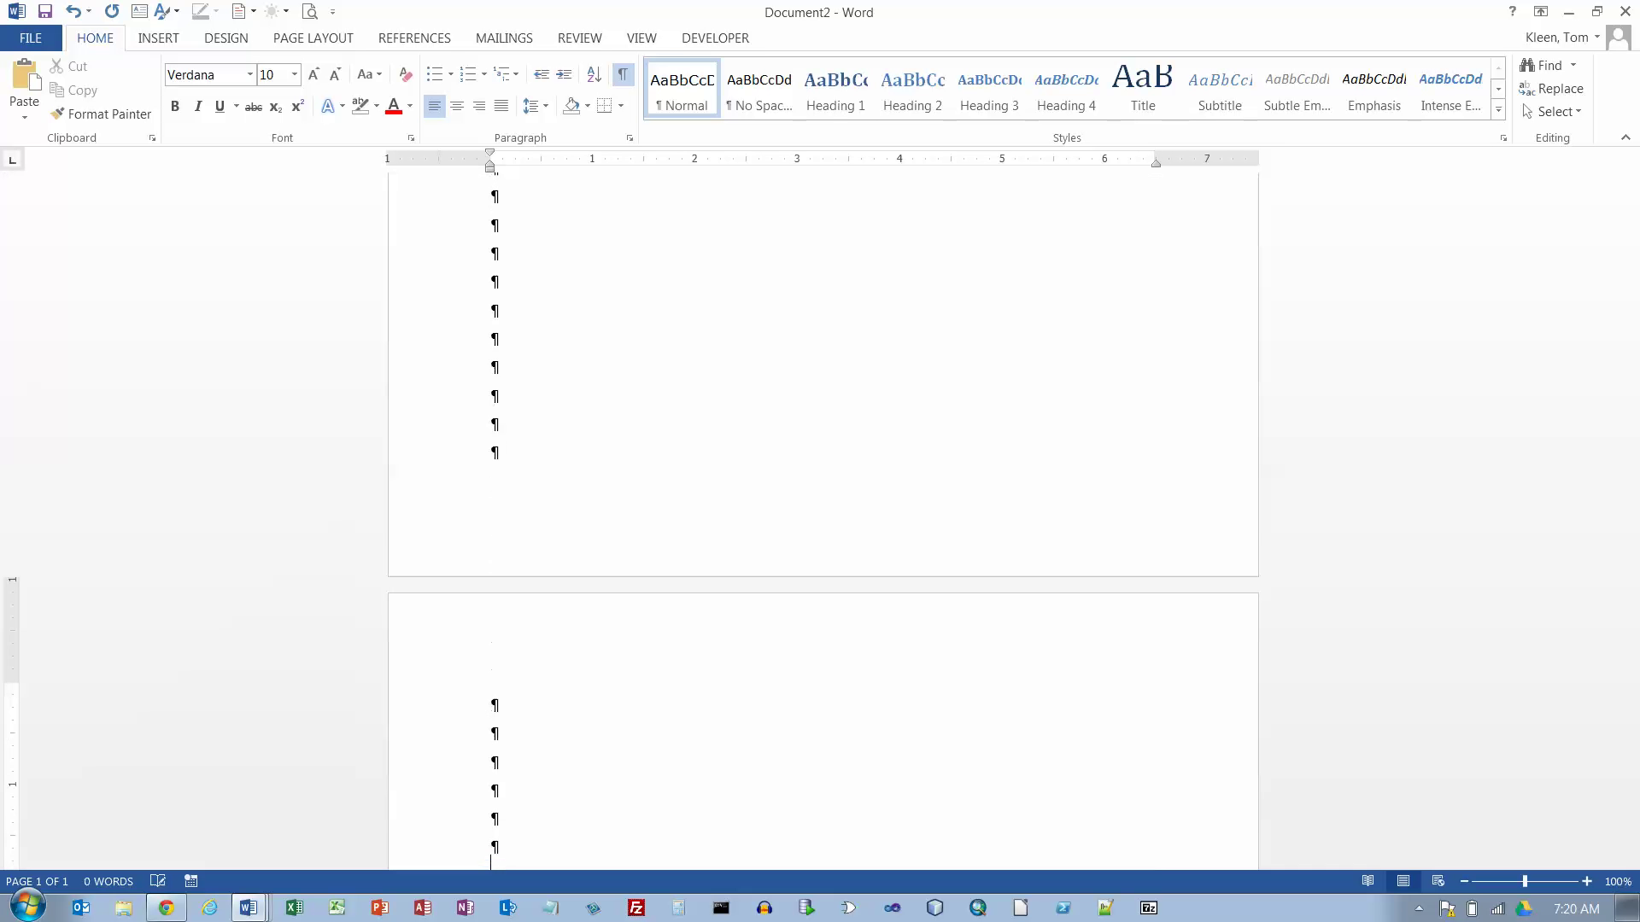
key("Return")
key("Return")
key("Return")
key("Return")
key("Return")
key("Return")
key("Return")
key("Return")
key("Return")
key("Return")
key("Return")
key("Return")
key("Return")
key("Return")
key("Return")
key("Return")
key("Return")
key("Return")
key("Return")
key("Return")
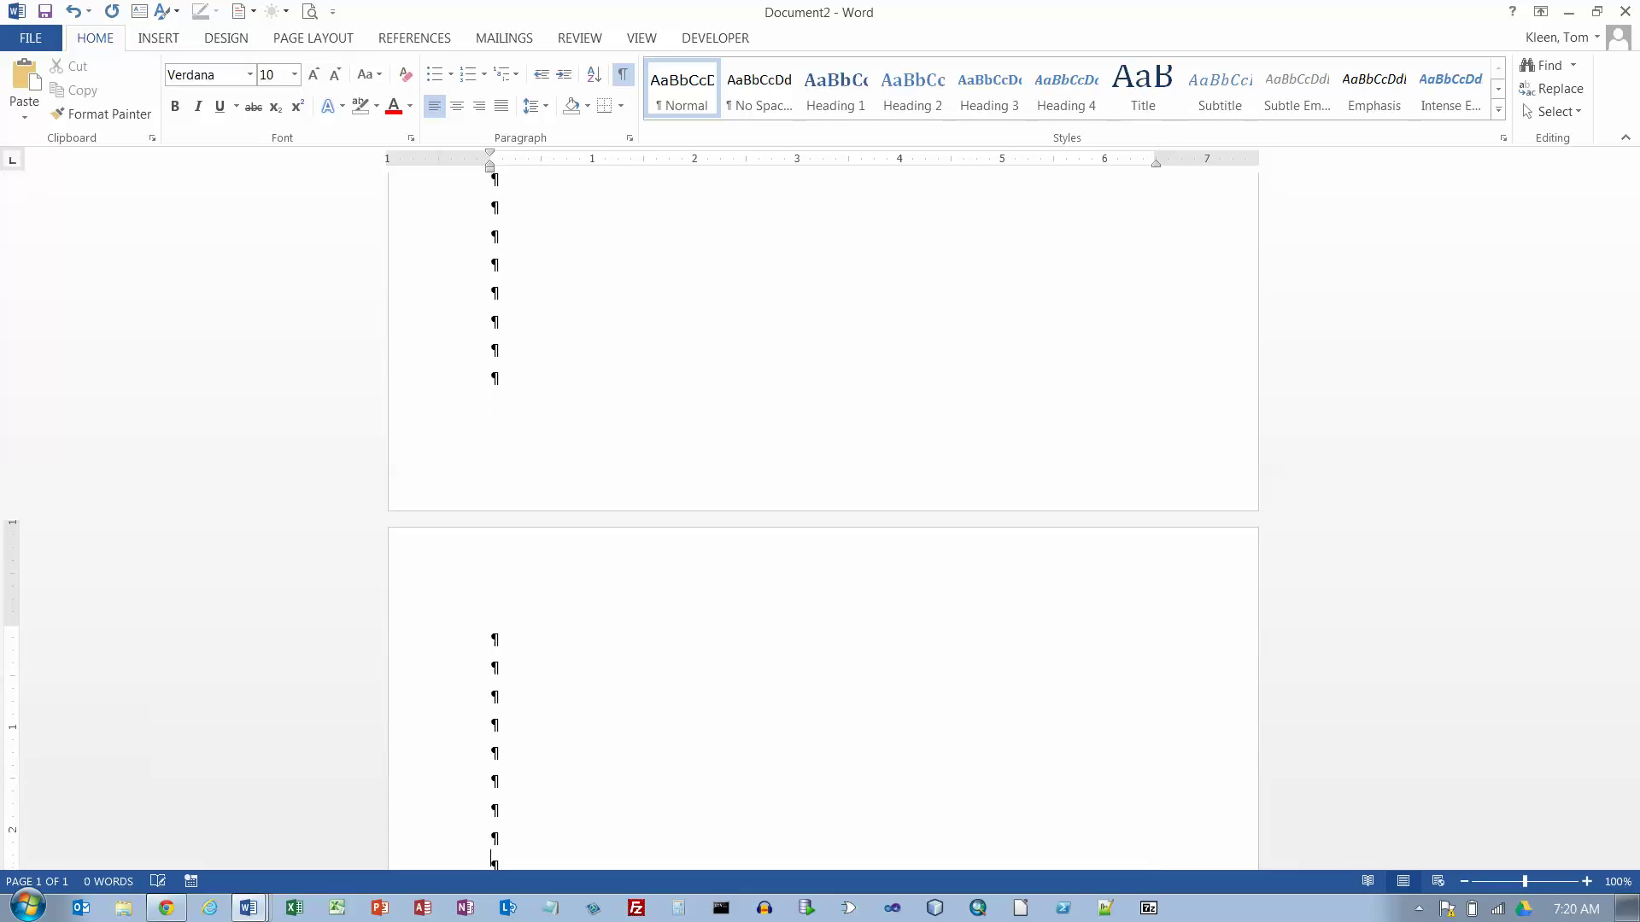
key("Return")
key("Return")
key("Return")
key("Return")
key("Return")
key("Return")
key("Return")
key("Return")
key("Return")
key("Return")
key("Return")
key("Return")
key("Return")
key("Return")
key("Return")
key("Return")
key("Return")
key("Return")
key("Return")
key("Return")
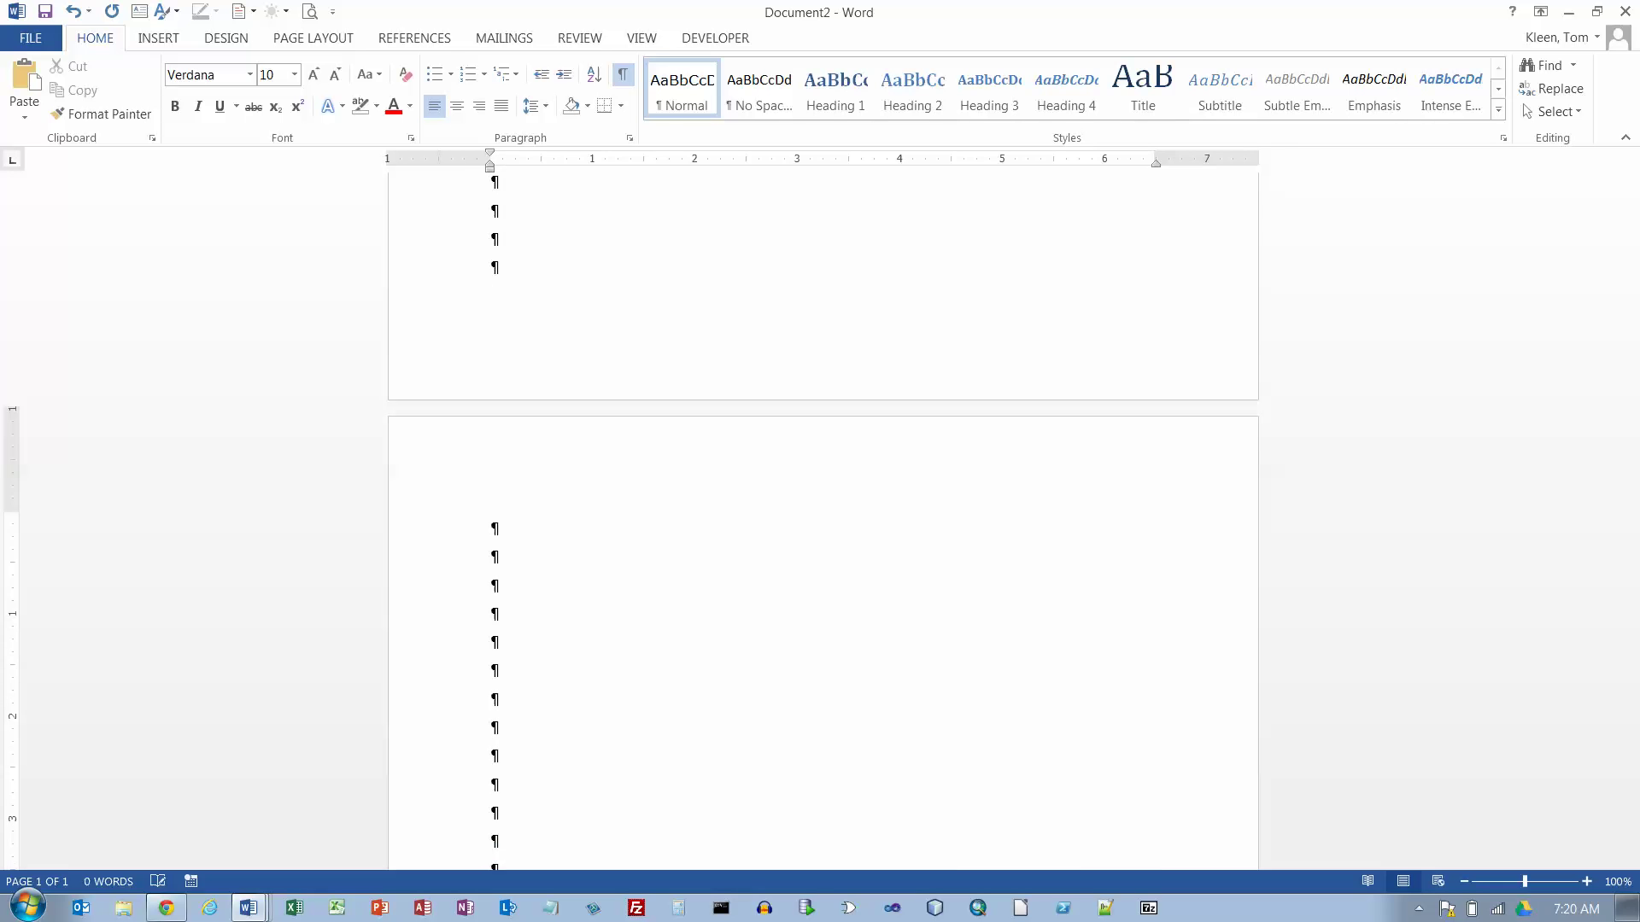
key("Return")
key("Return")
key("Return")
key("Return")
key("Return")
key("Return")
key("Return")
key("Return")
key("Return")
key("Return")
key("Return")
key("Return")
key("Return")
key("Return")
key("Return")
key("Return")
key("Return")
key("Return")
key("Return")
key("Return")
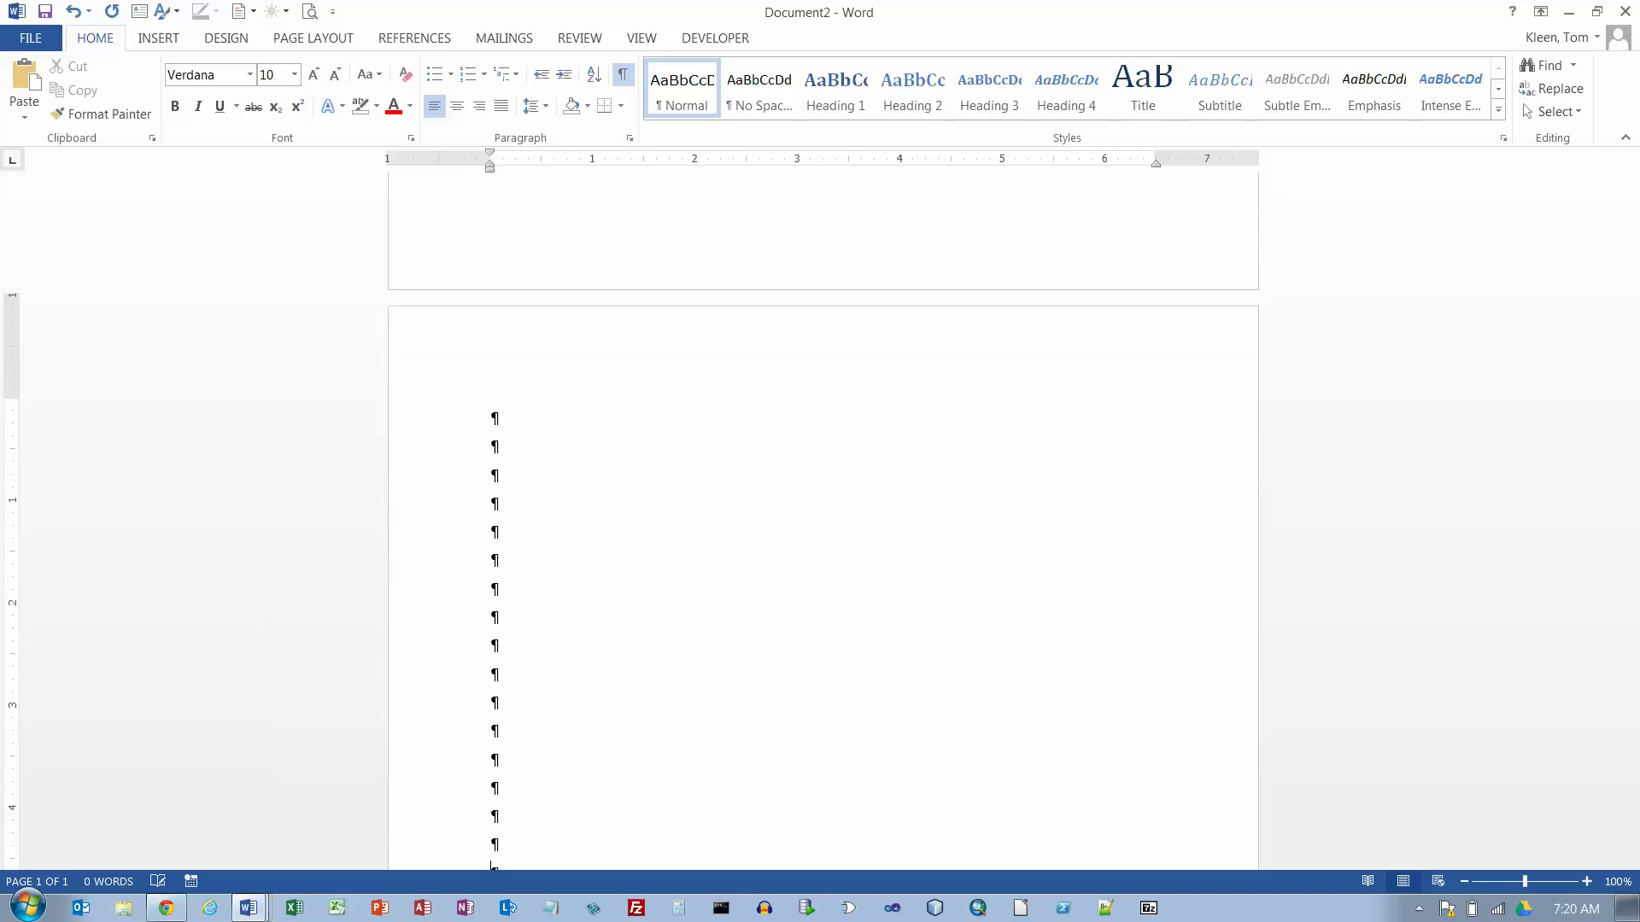
key("Return")
key("Return")
key("Return")
key("Return")
key("Return")
key("Return")
key("Return")
key("Return")
key("Return")
key("Return")
key("Return")
key("Return")
key("Return")
key("Return")
key("Return")
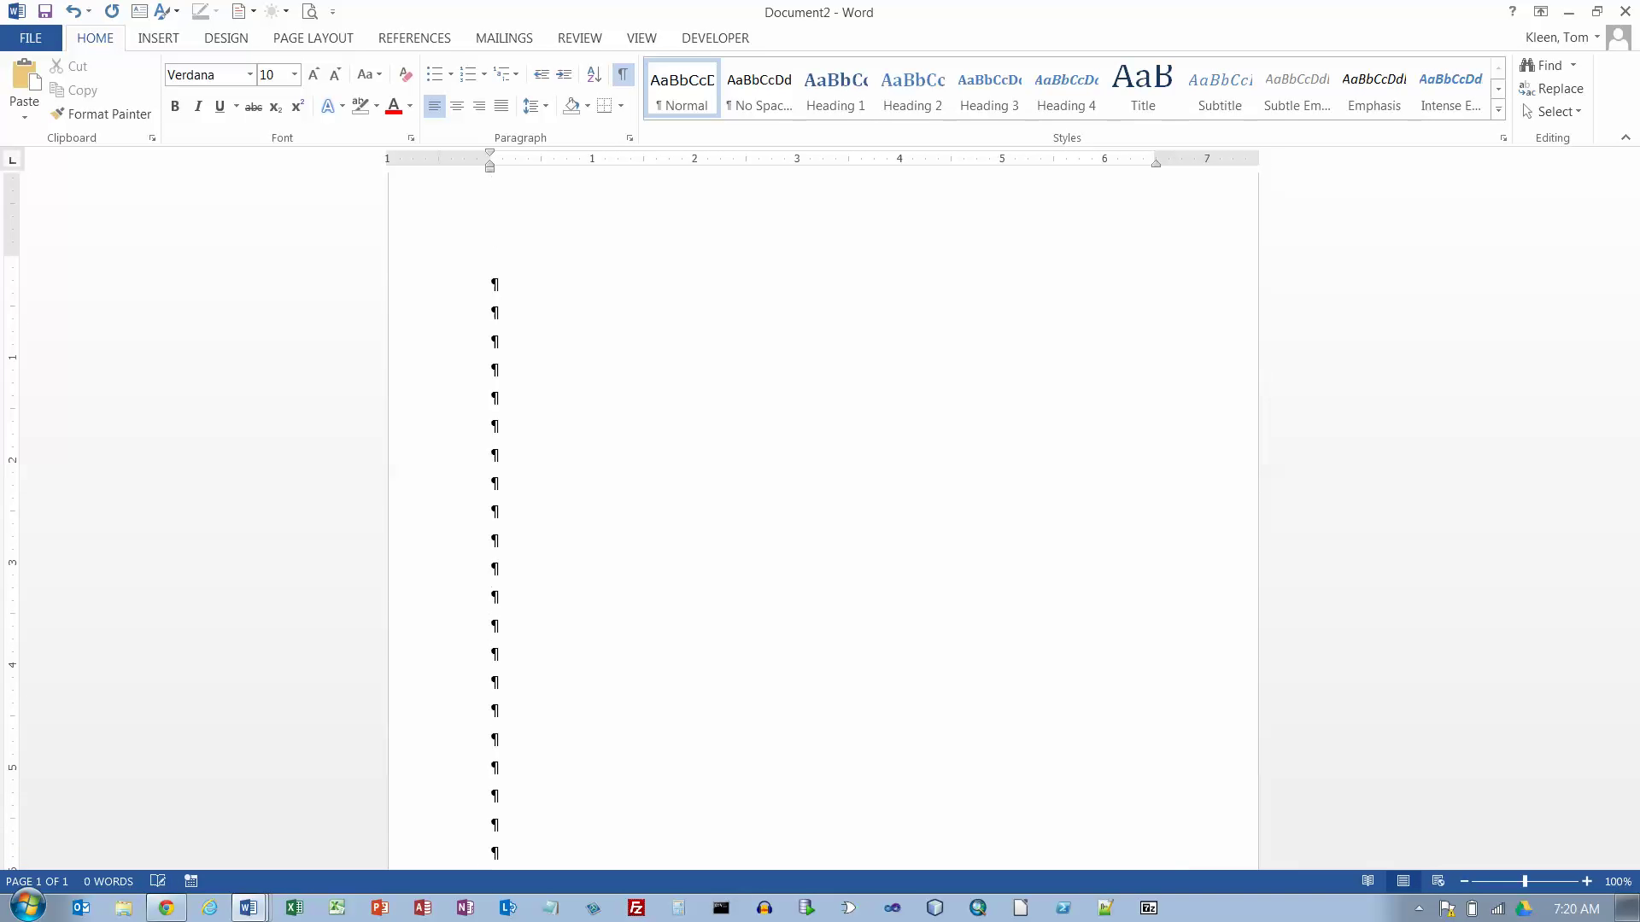
Keep adding blank paragraphs until the document is six pages long.
key("Return")
key("Return")
key("Return")
key("Return")
key("Return")
key("Return")
key("Return")
key("Return")
key("Return")
key("Return")
key("Return")
key("Return")
key("Return")
key("Return")
key("Return")
key("Return")
key("Return")
key("Return")
key("Return")
key("Return")
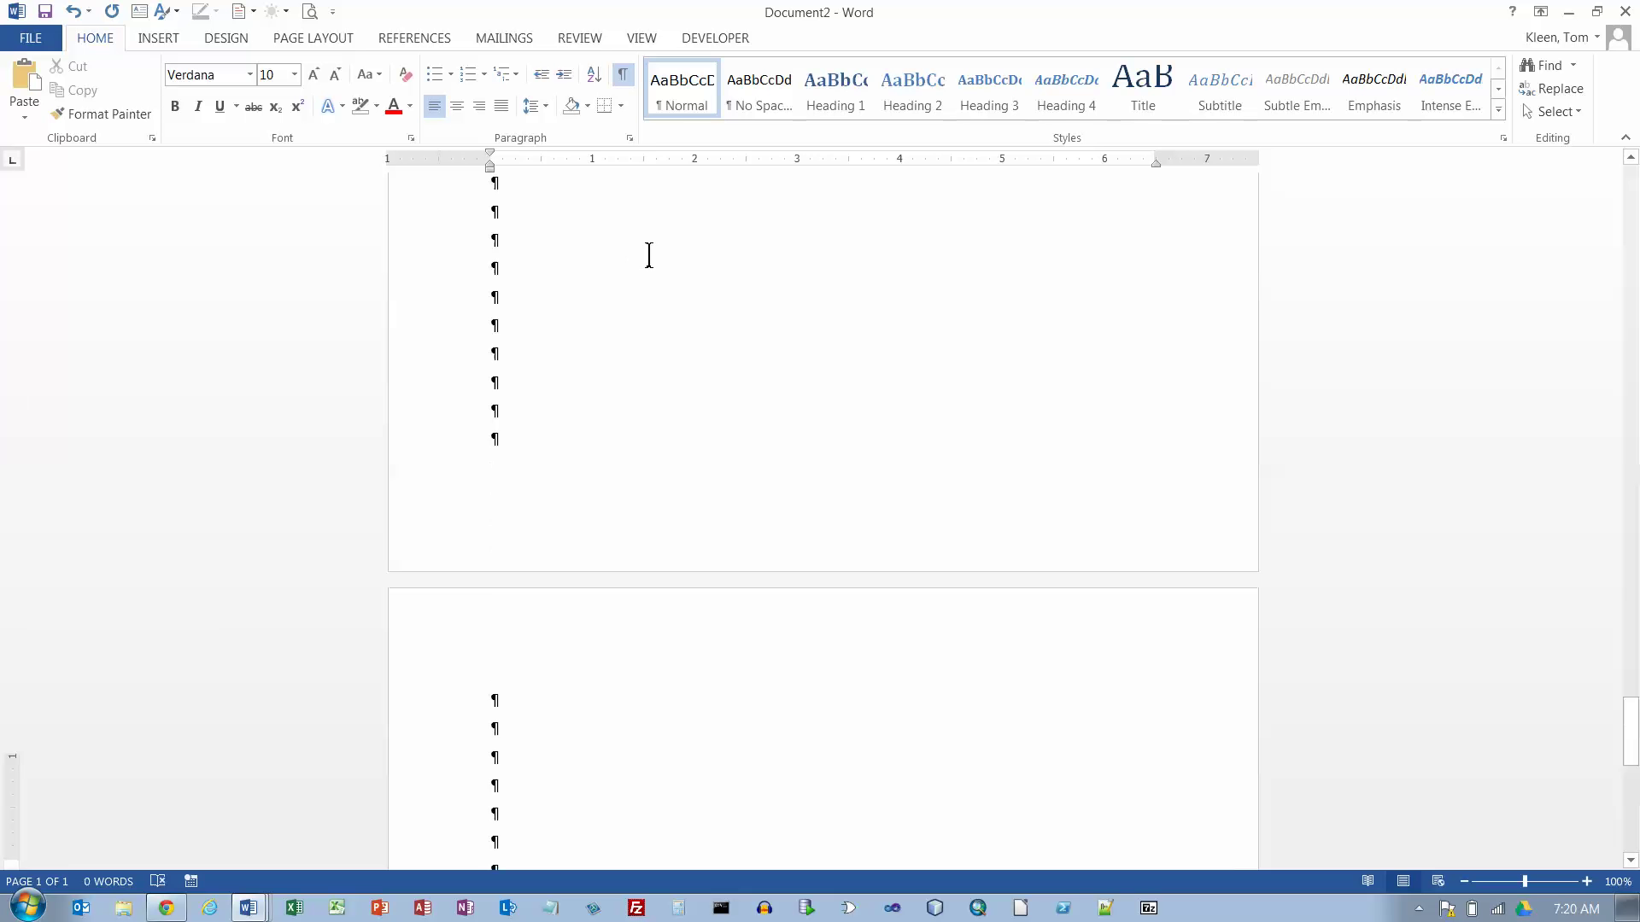
key("Return")
key("Return")
key("Return")
key("Return")
key("Return")
key("Return")
key("Return")
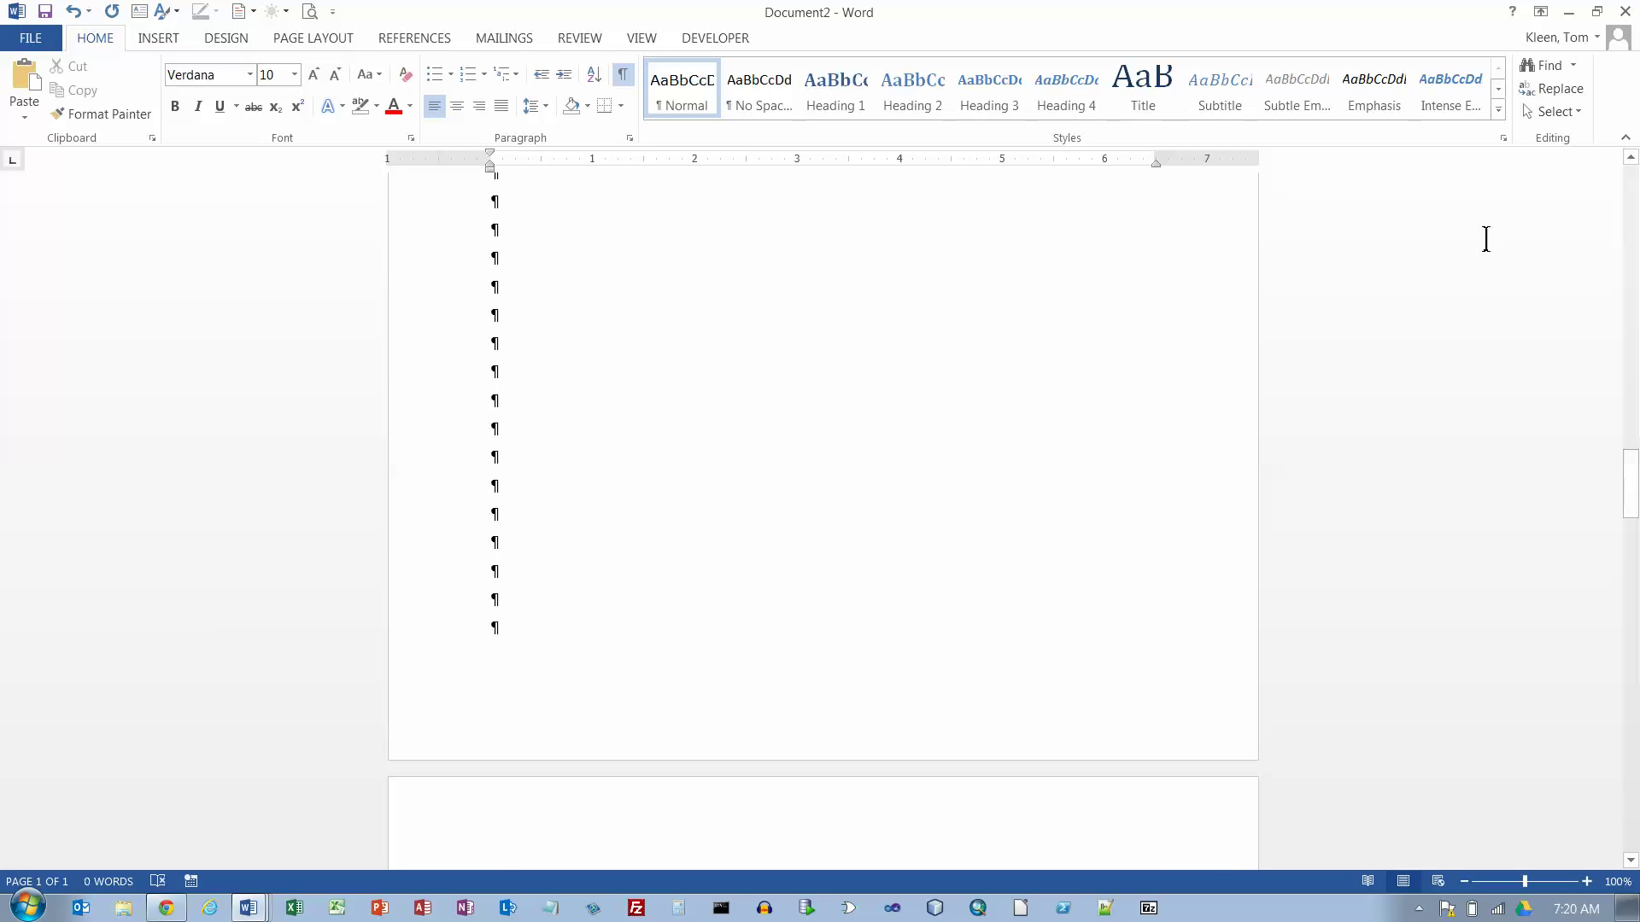
Paste the grouped text boxes and divider line at the first paragraph of page 1.
left_click(1631, 180)
left_click_drag(1630, 184, 1630, 171)
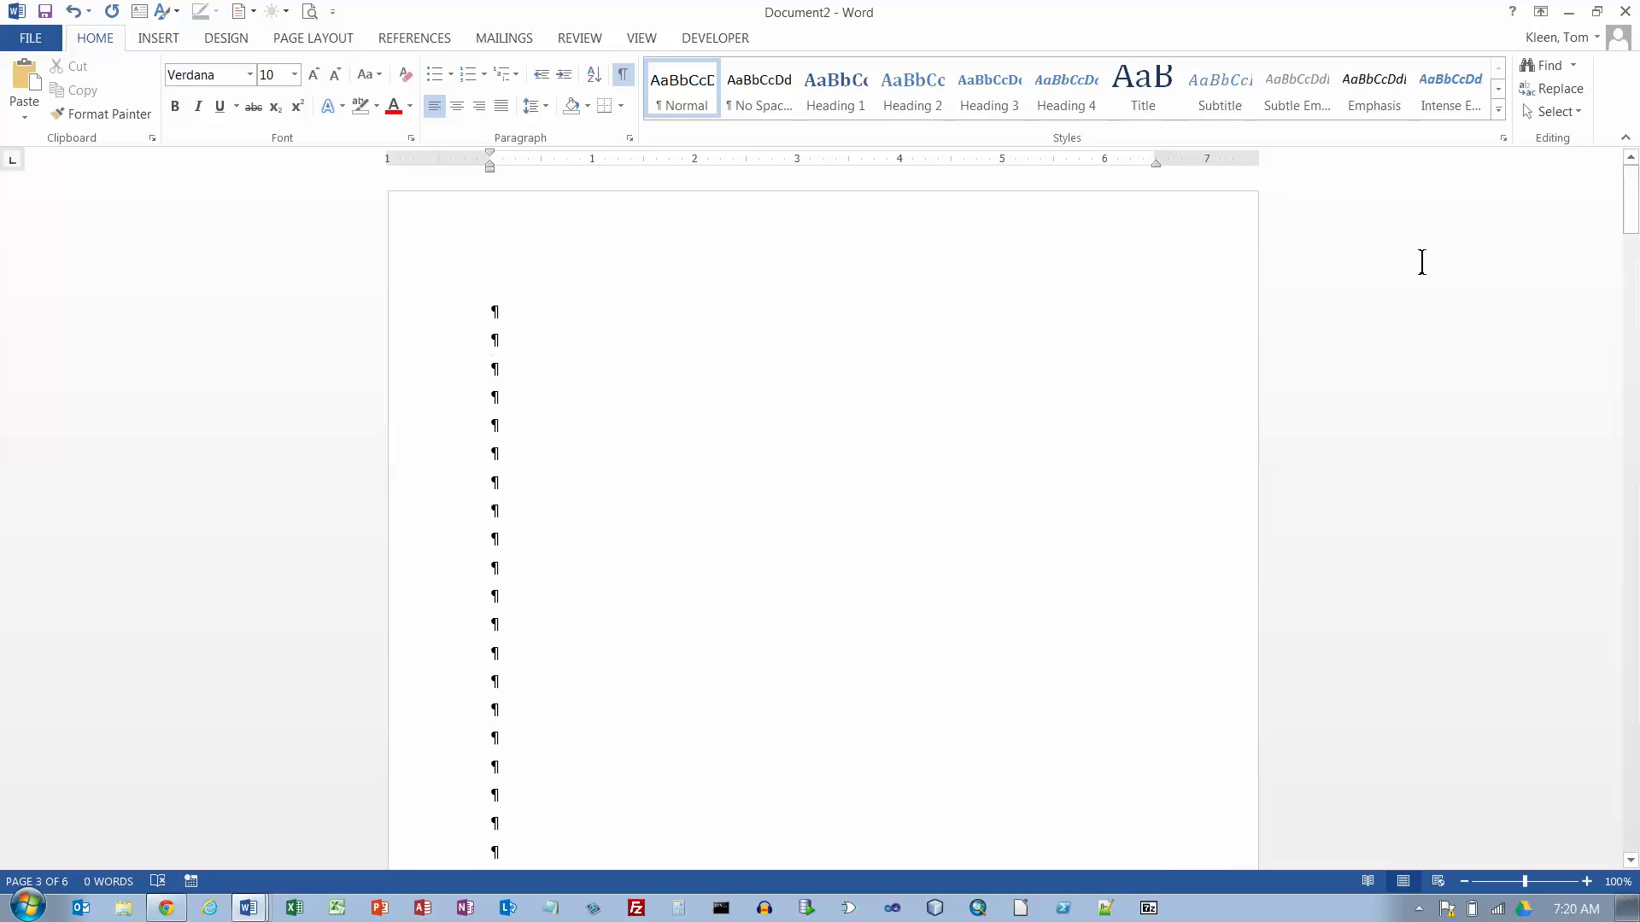
left_click(495, 312)
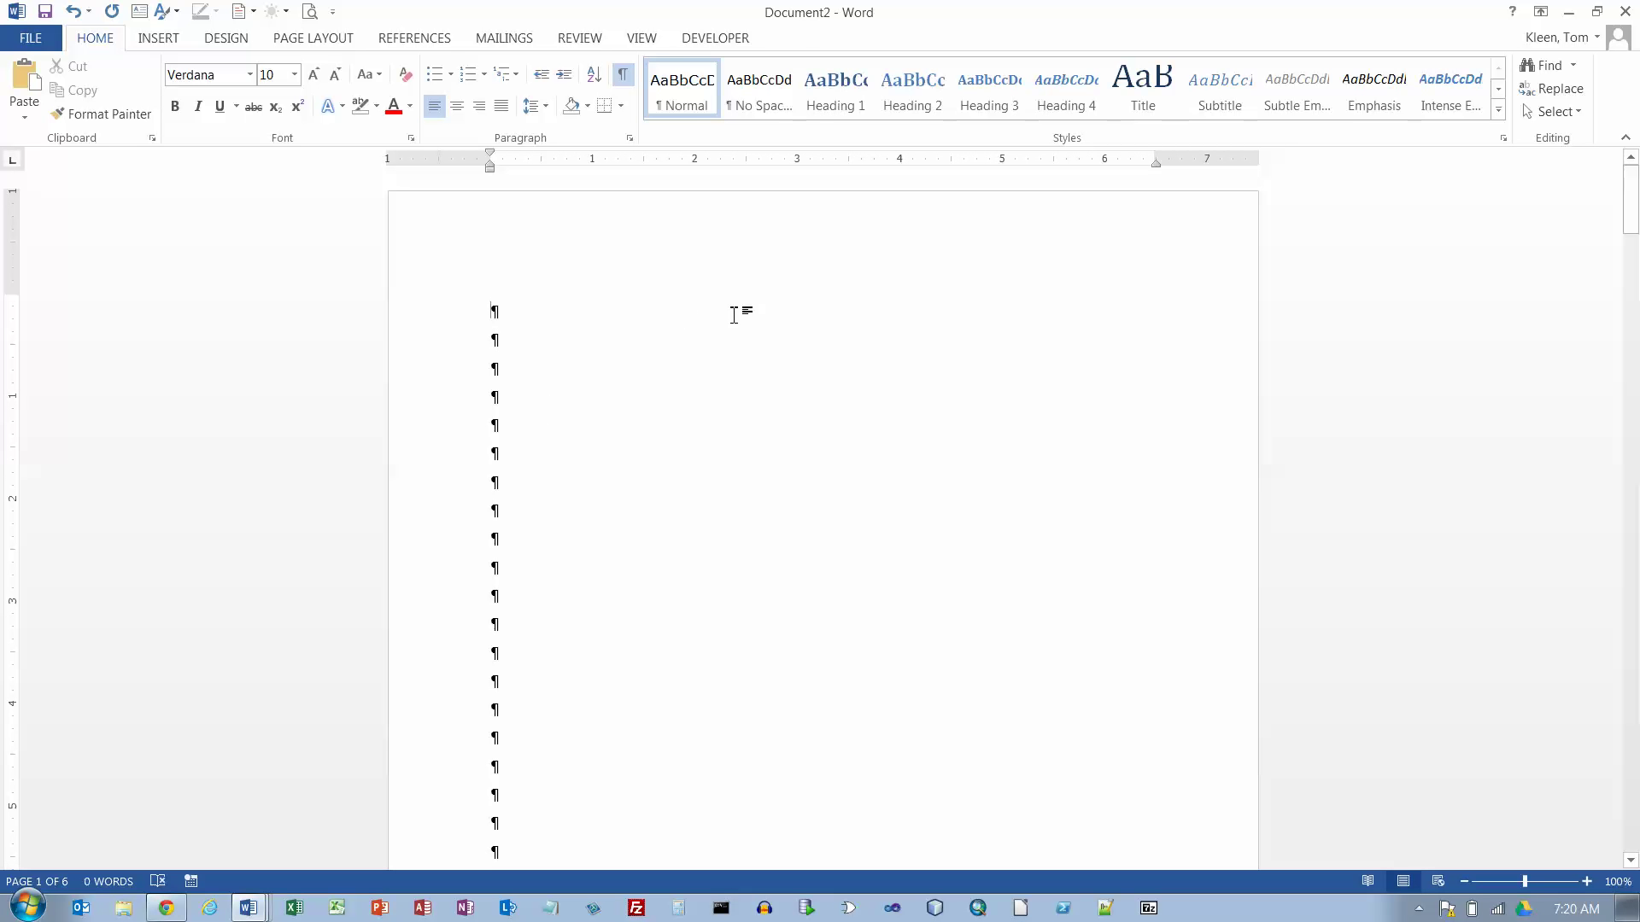
key("ctrl+v")
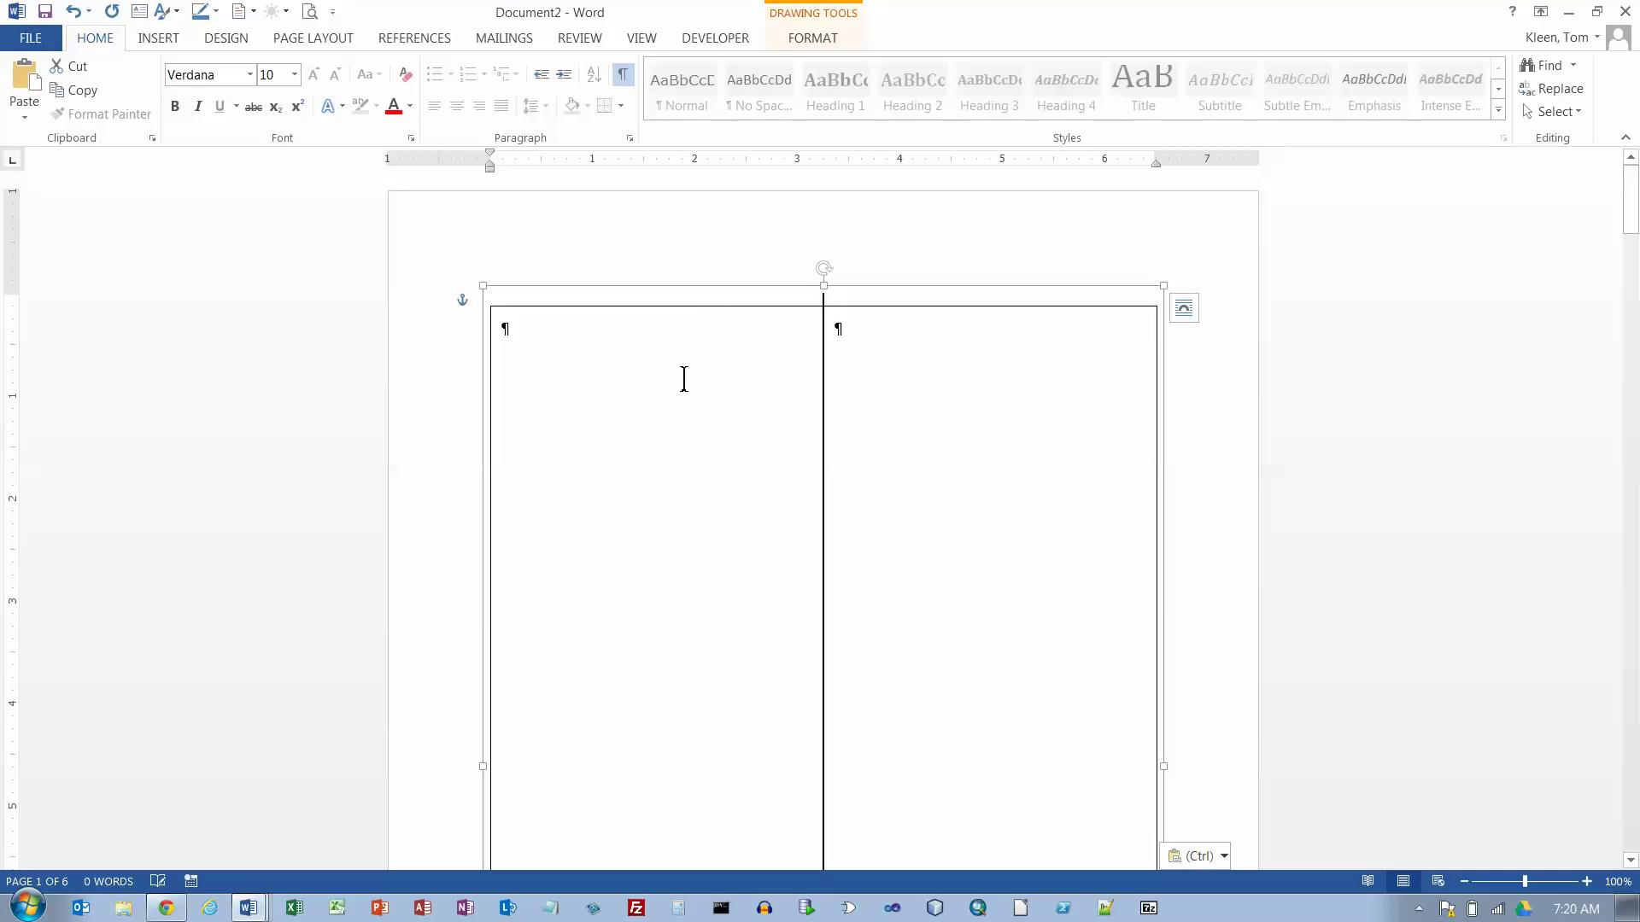
scroll(684, 380, "up", 5)
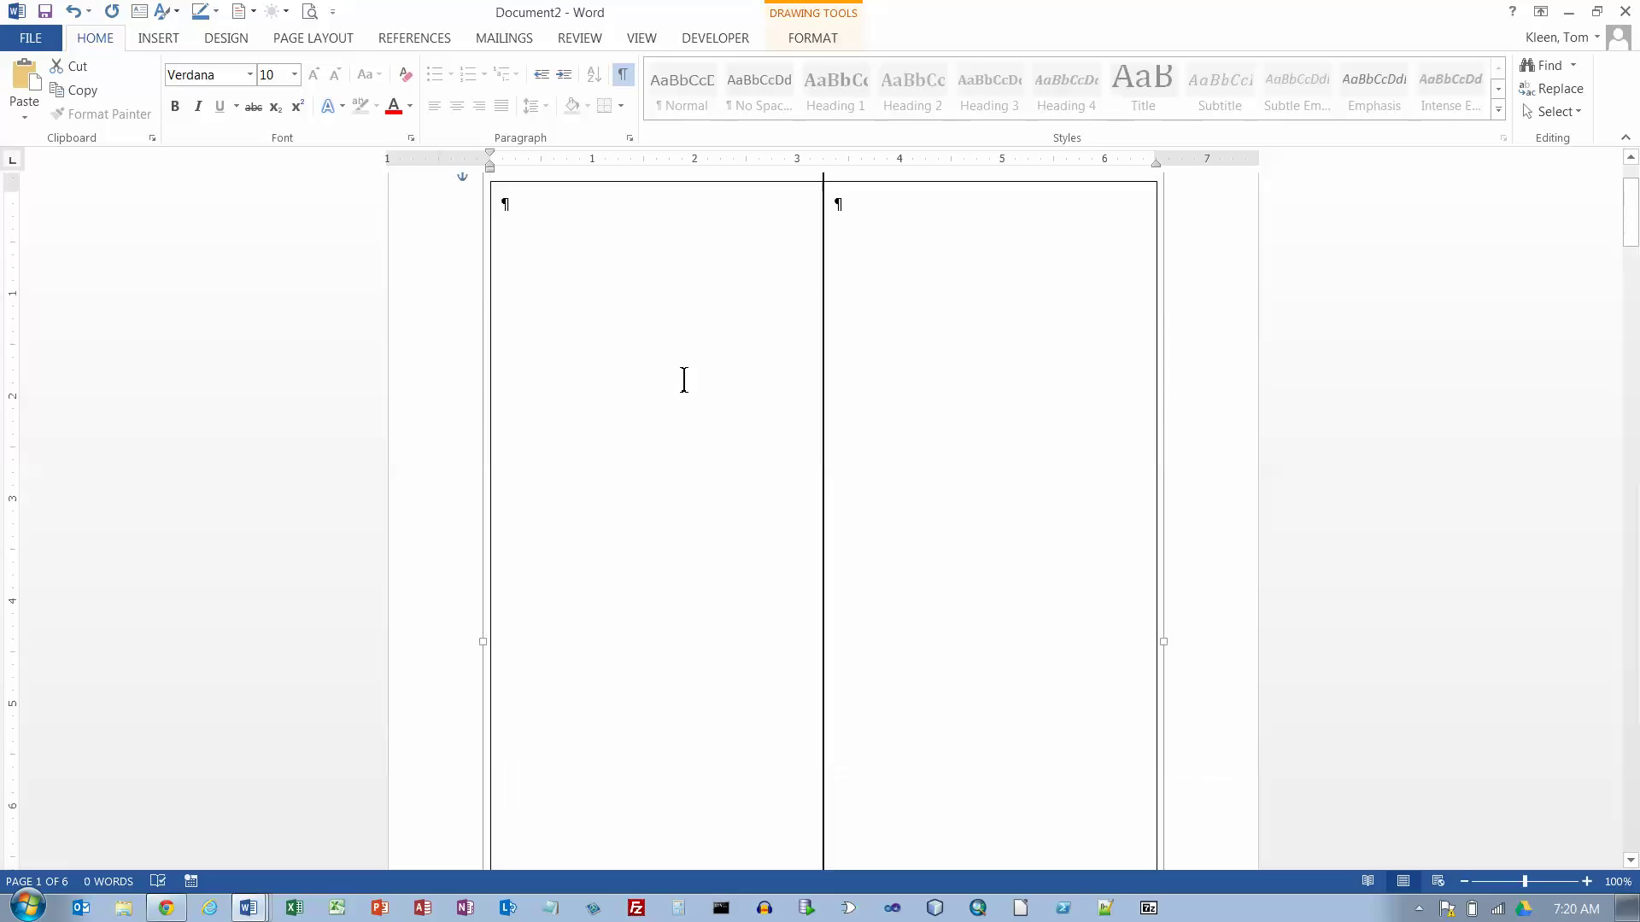
scroll(684, 380, "up", 2)
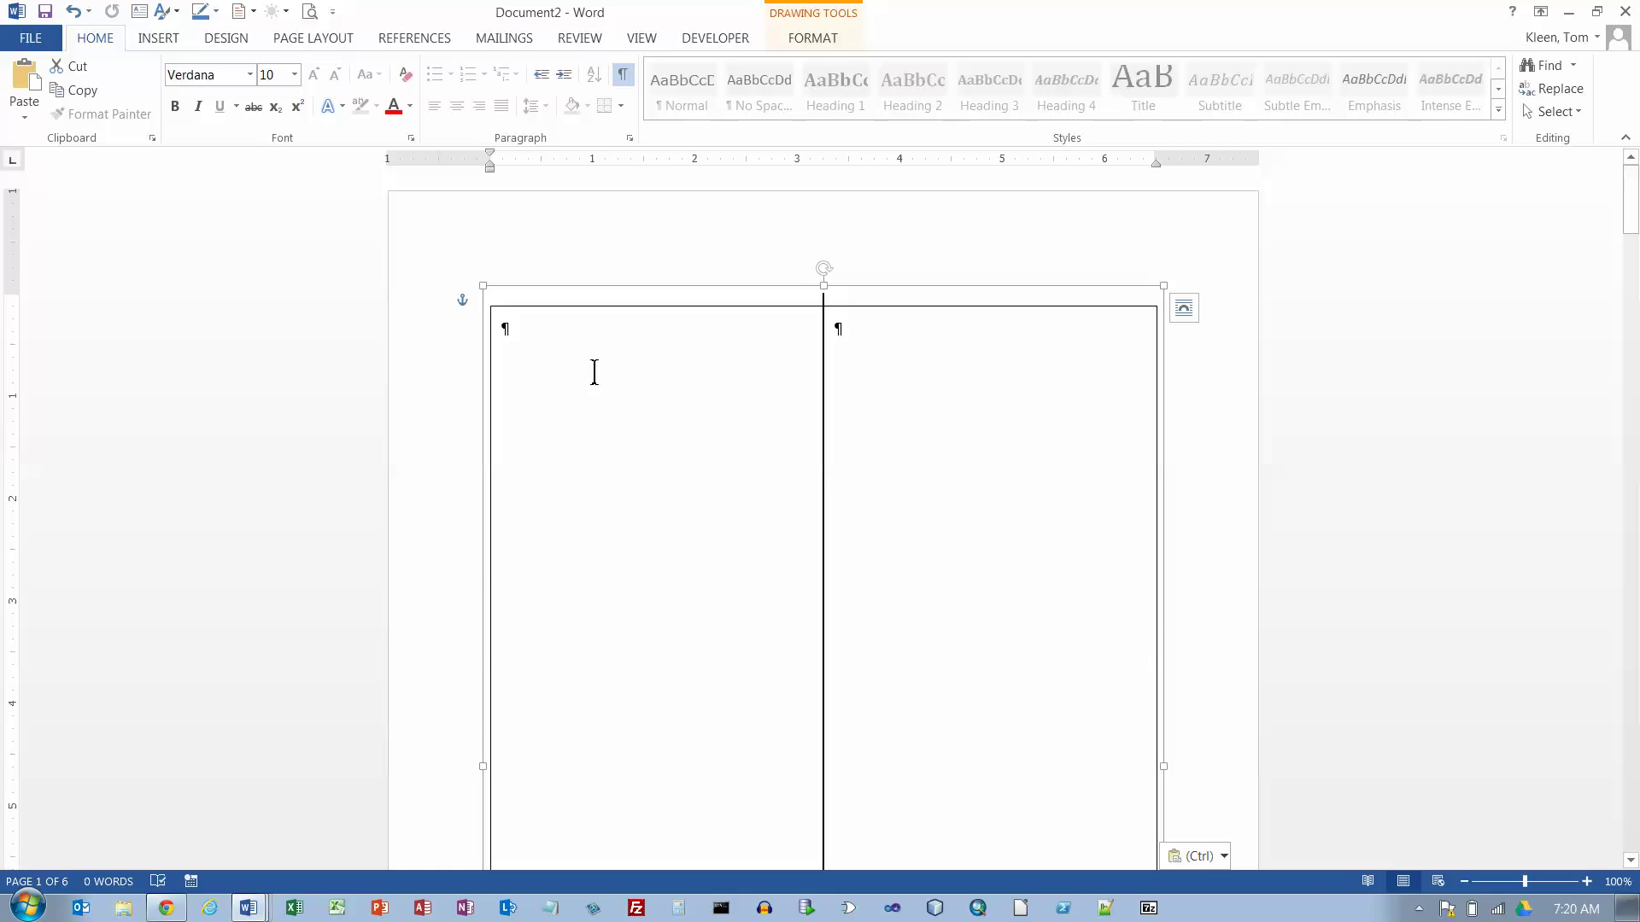
Remove the shape outline from both text boxes in the page 1 group.
left_click(588, 307)
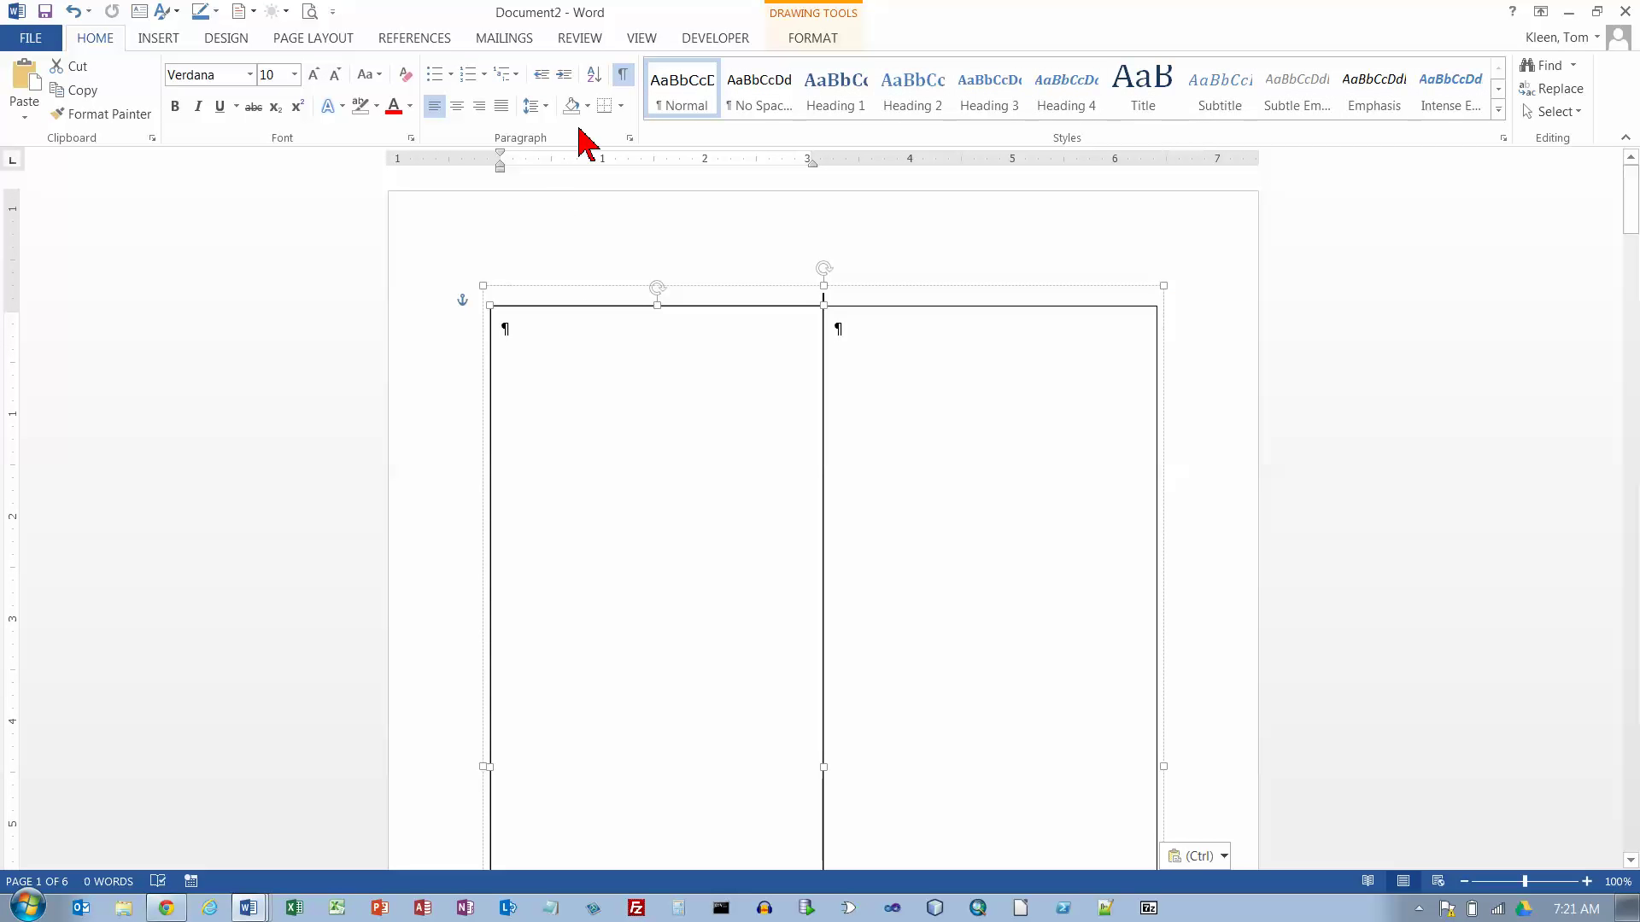
left_click(816, 39)
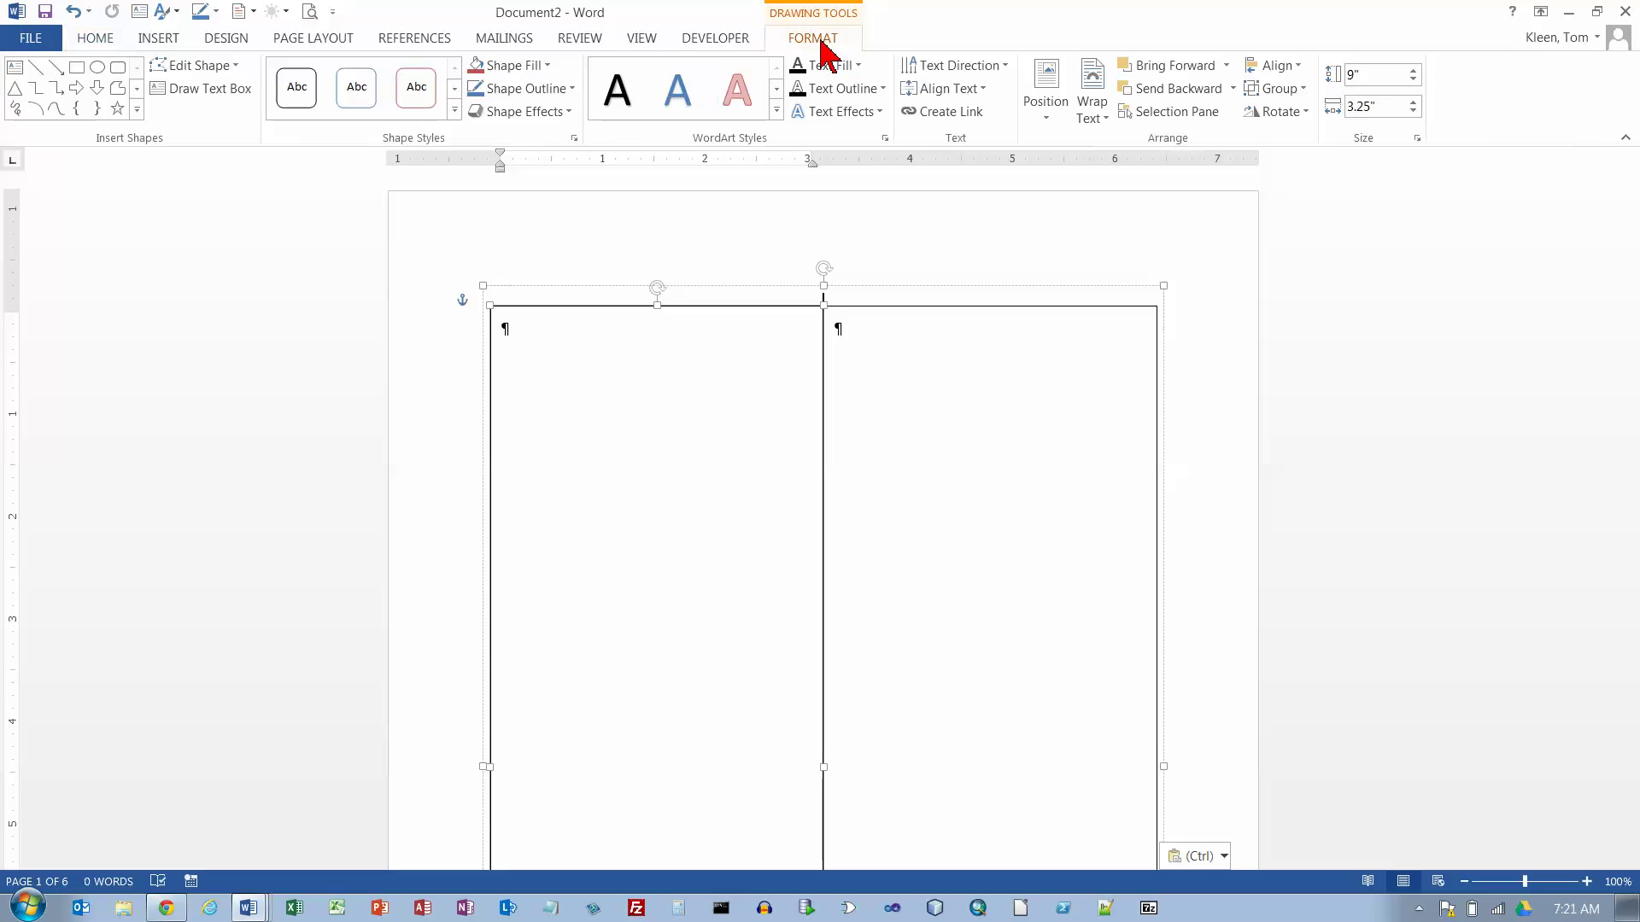
left_click(564, 89)
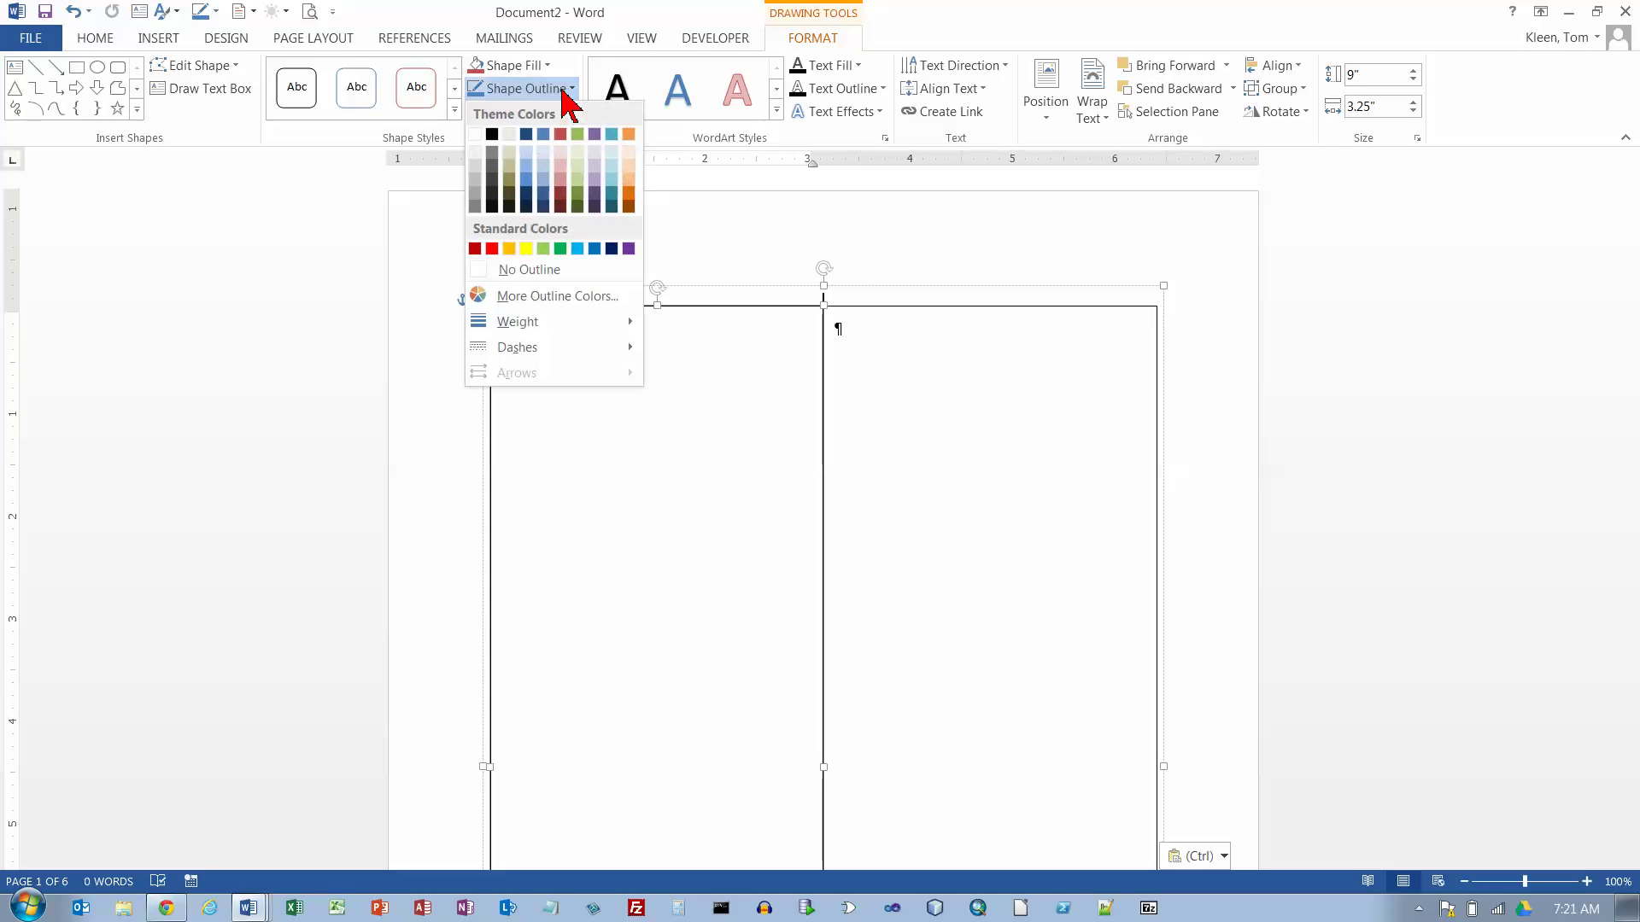
left_click(528, 269)
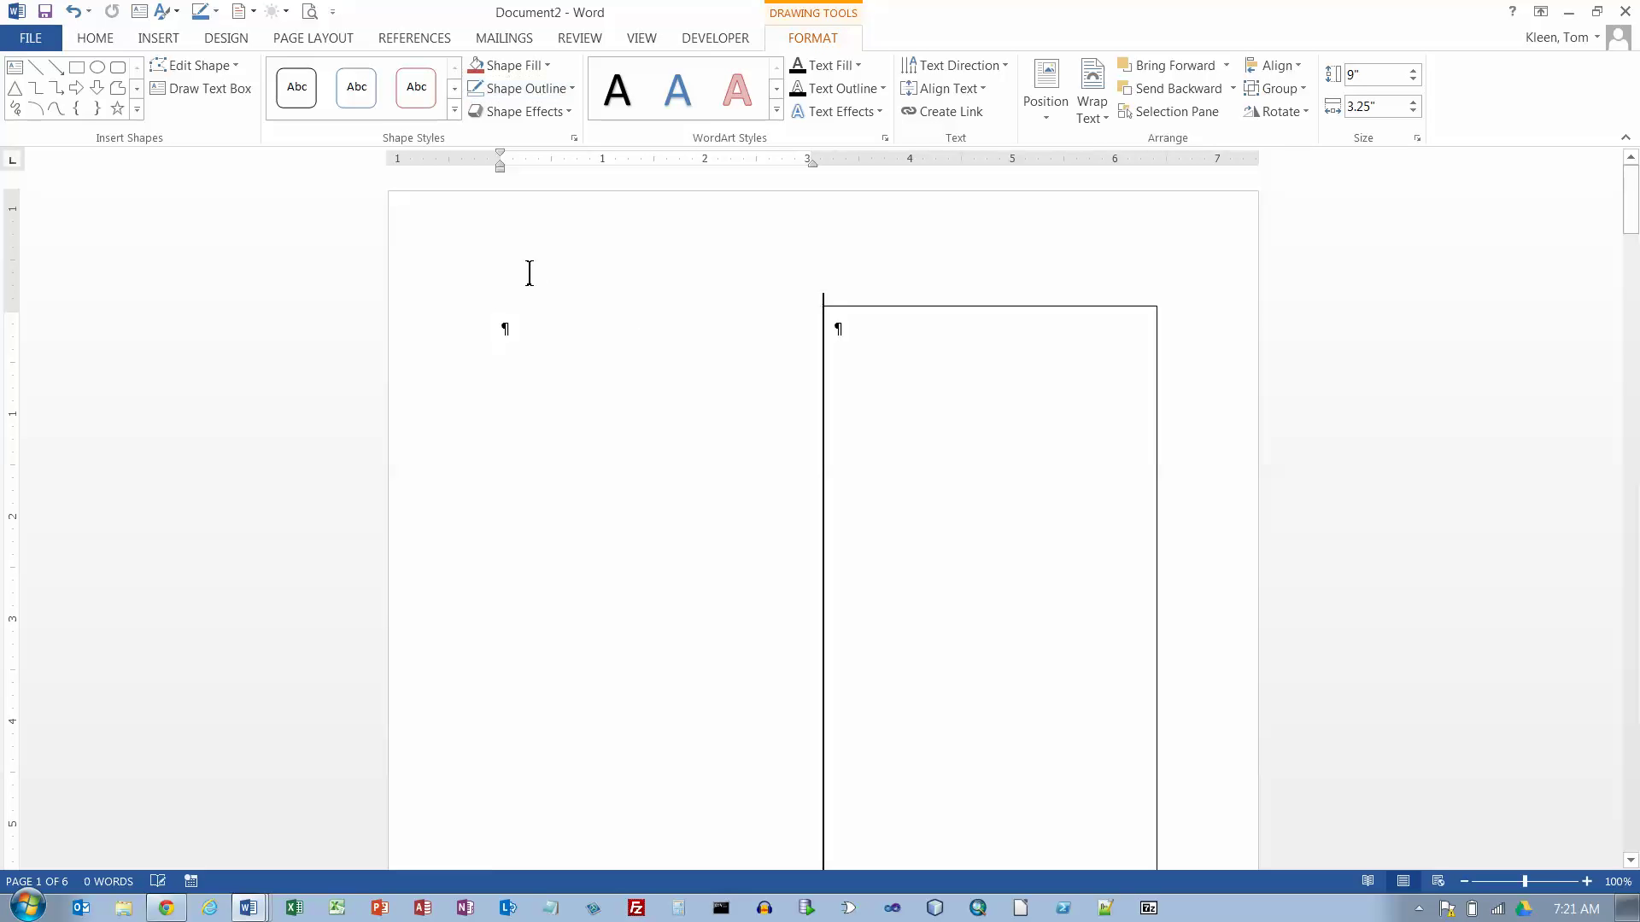
left_click(946, 307)
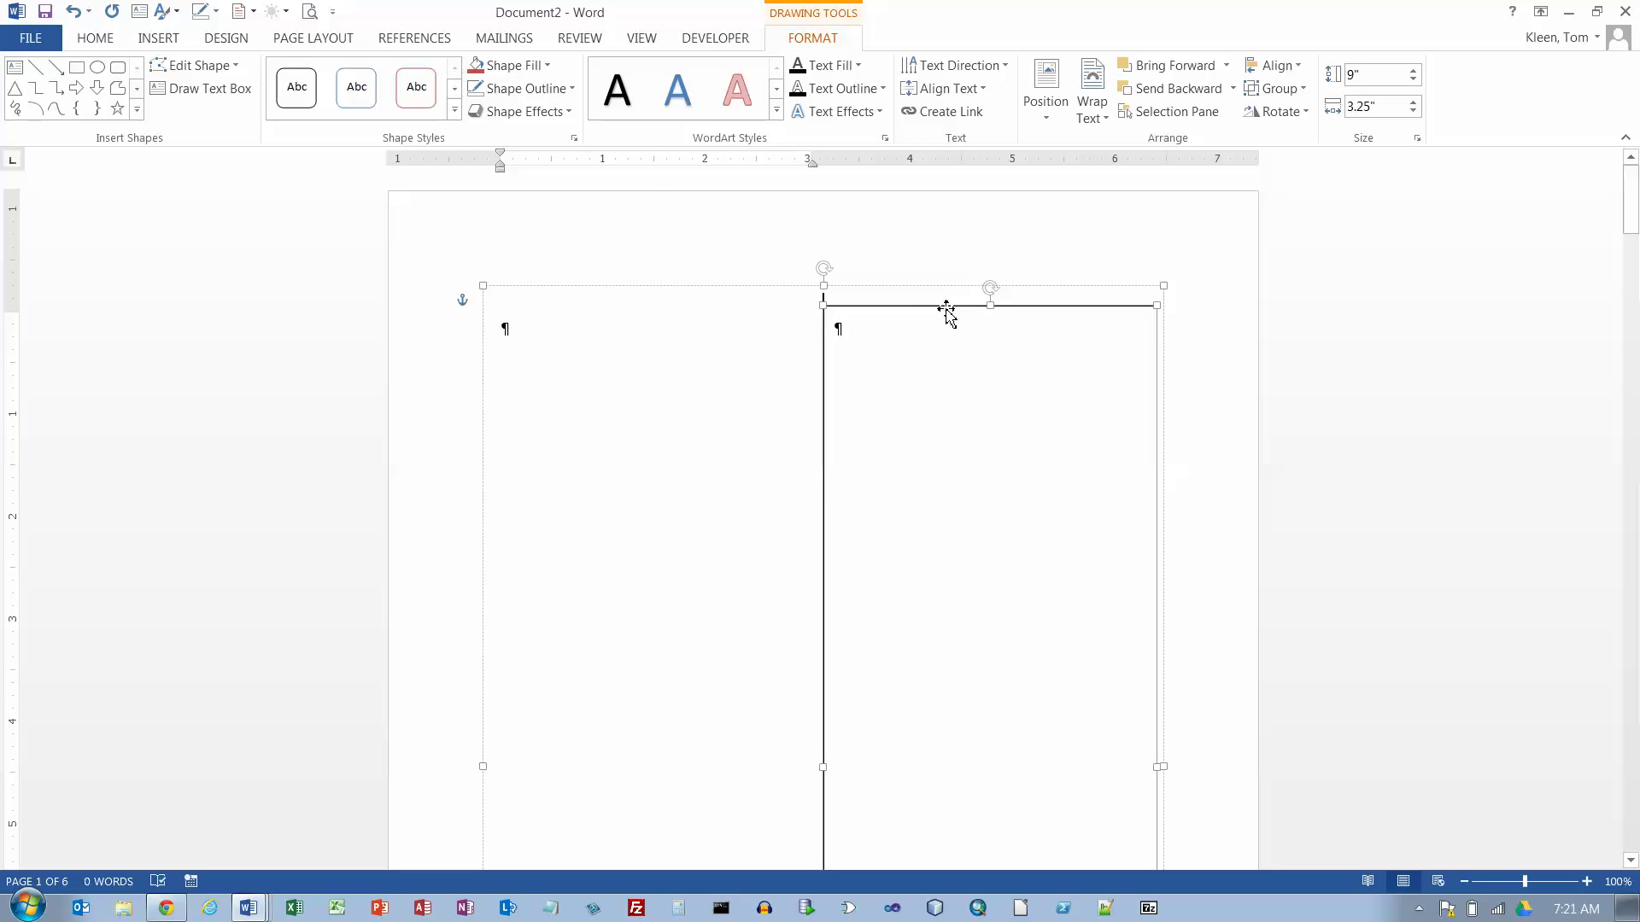
left_click(566, 89)
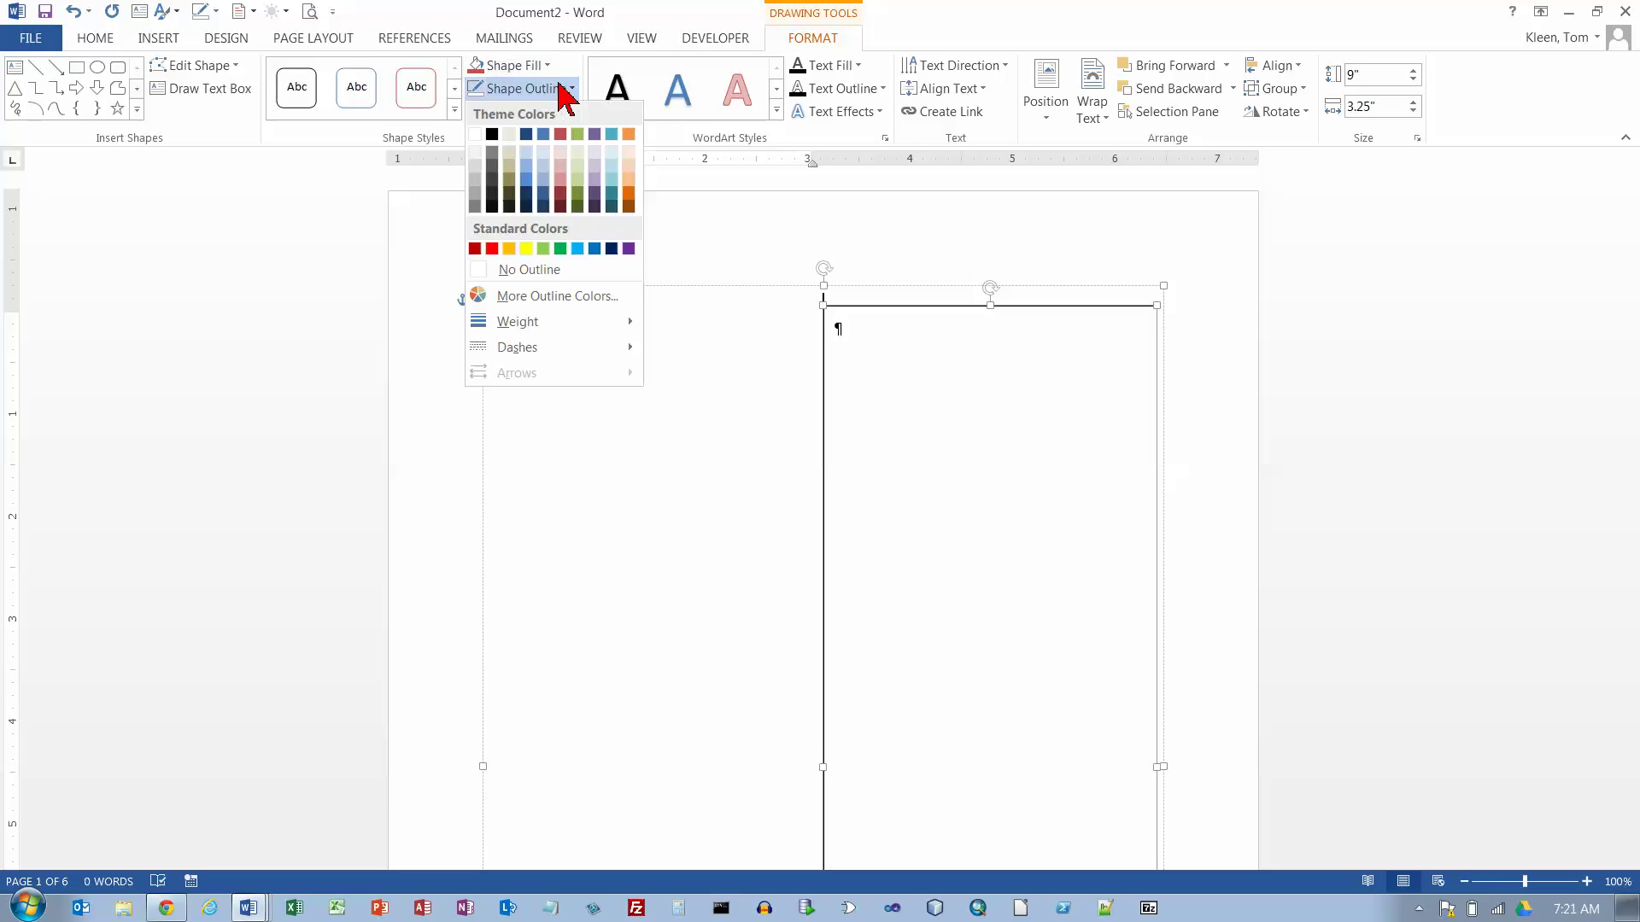
left_click(528, 268)
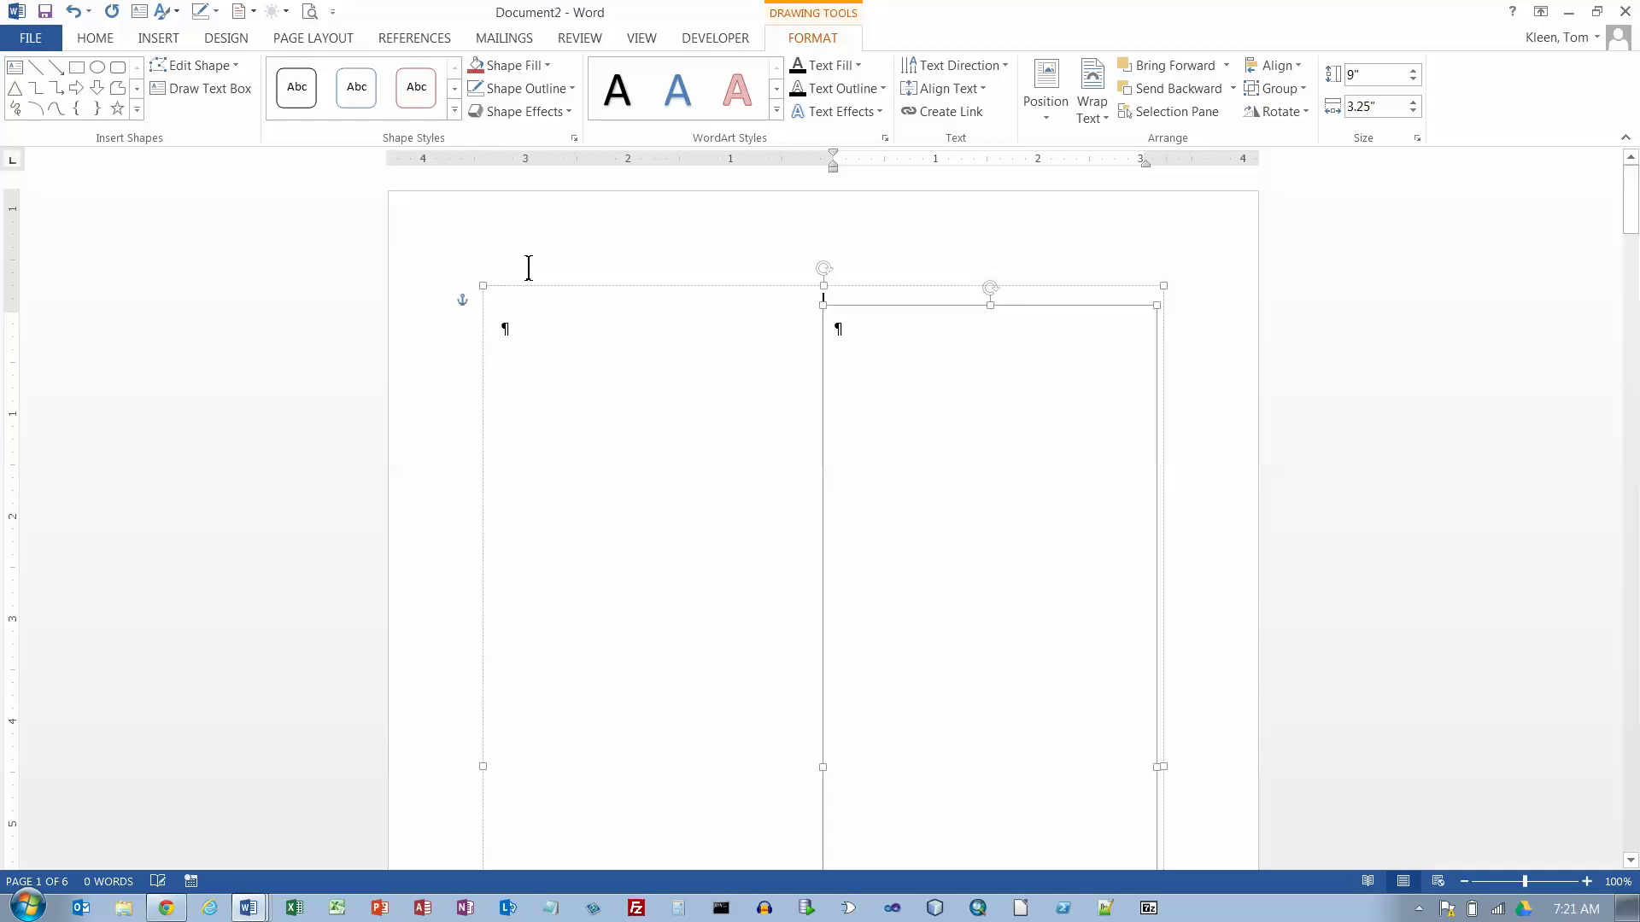
Copy the borderless group from page 1 and paste it at the start of each remaining page, 2 through 6.
left_click(705, 290)
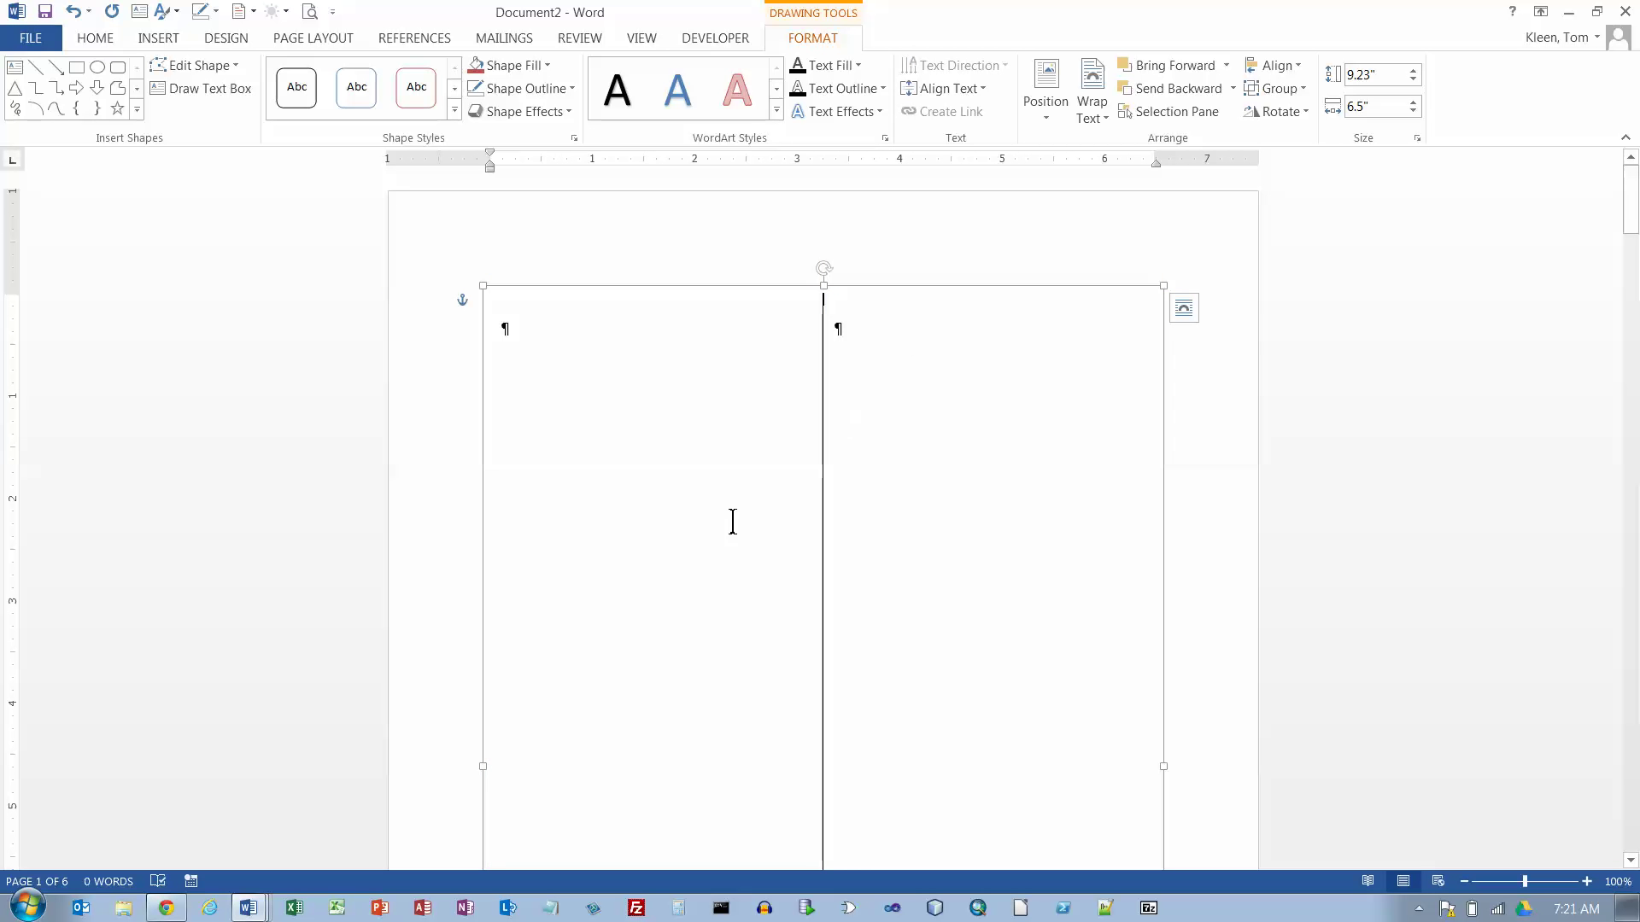
scroll(659, 535, "down", 7)
scroll(658, 534, "down", 3)
left_click(574, 524)
key("ctrl+v")
scroll(703, 529, "down", 6)
scroll(704, 537, "down", 3)
left_click(514, 636)
scroll(770, 617, "down", 5)
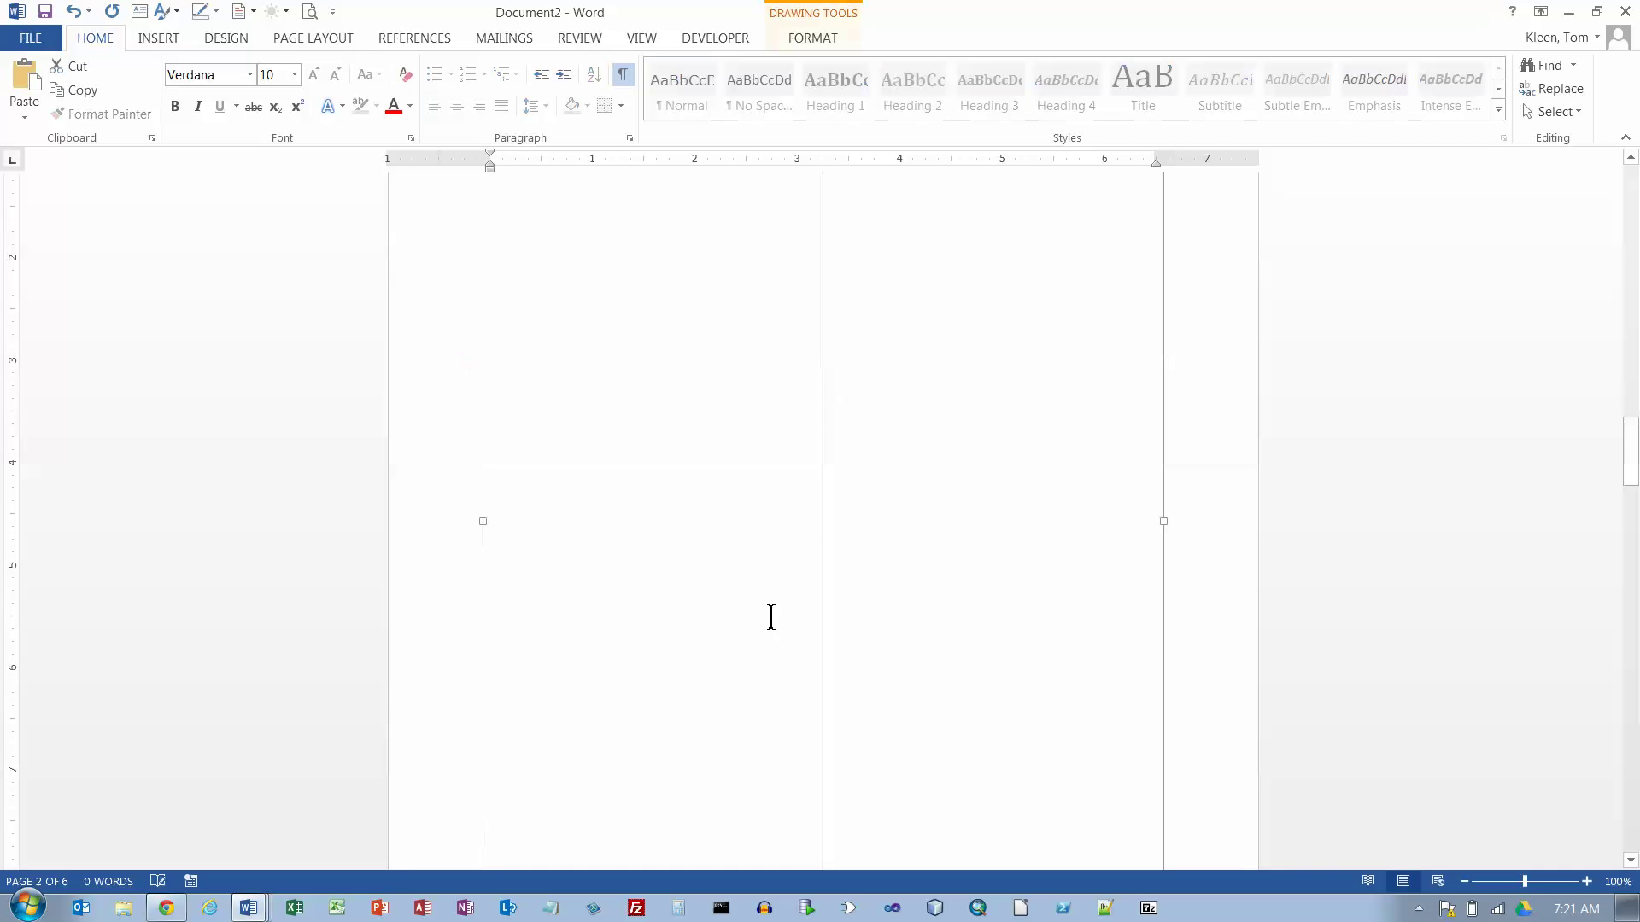
left_click(614, 640)
key("ctrl+v")
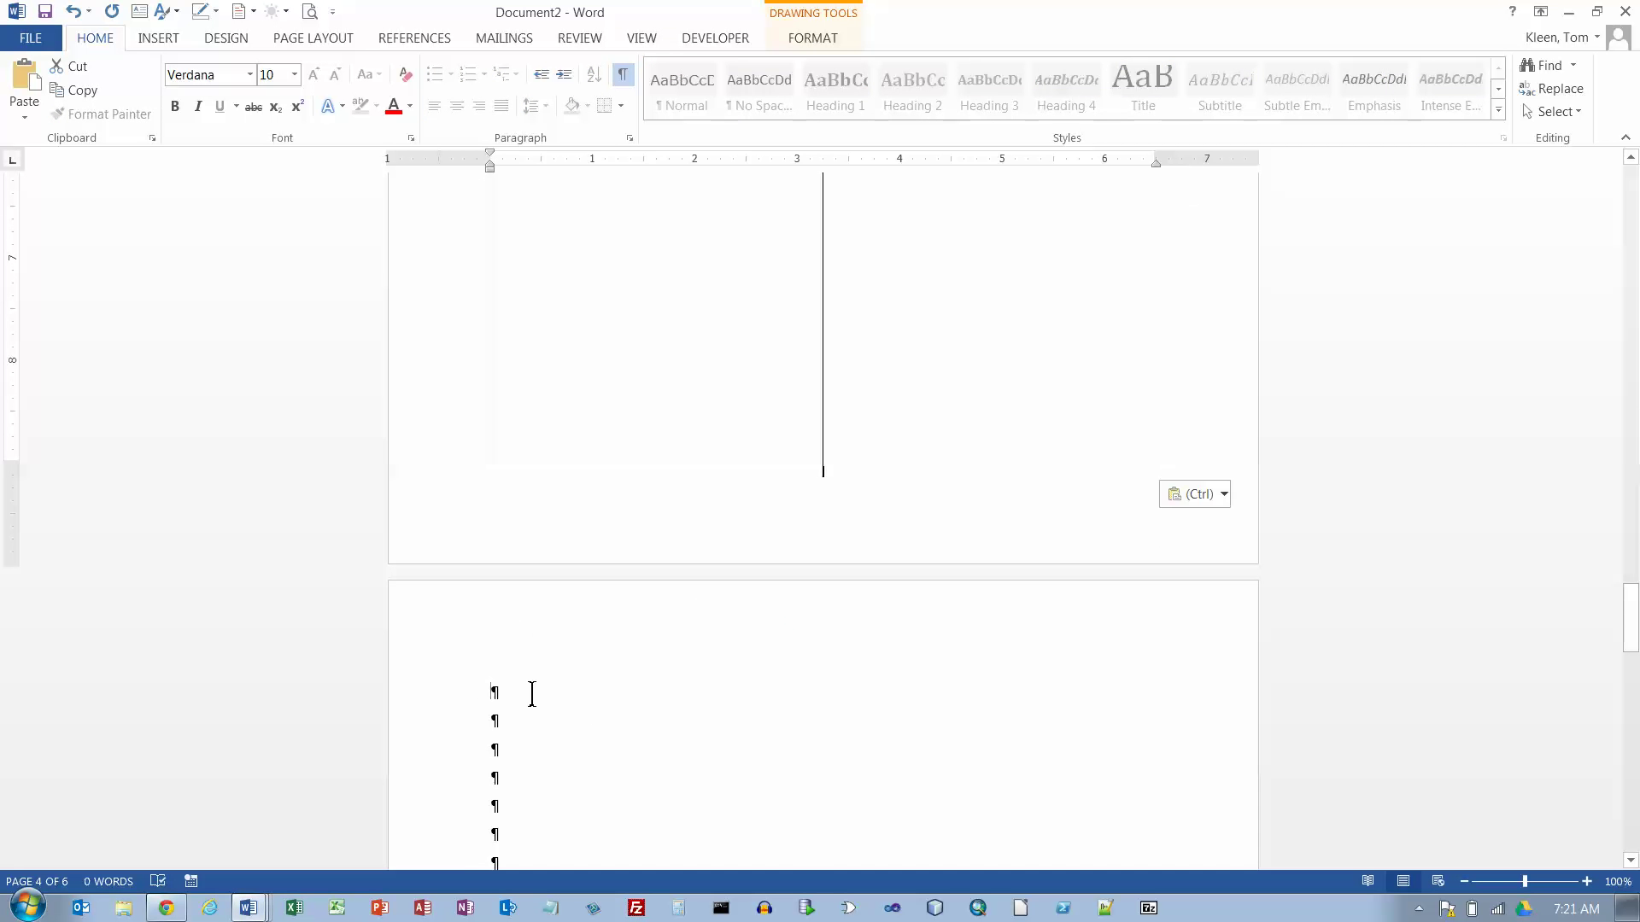
scroll(714, 688, "up", 3)
scroll(712, 679, "down", 3)
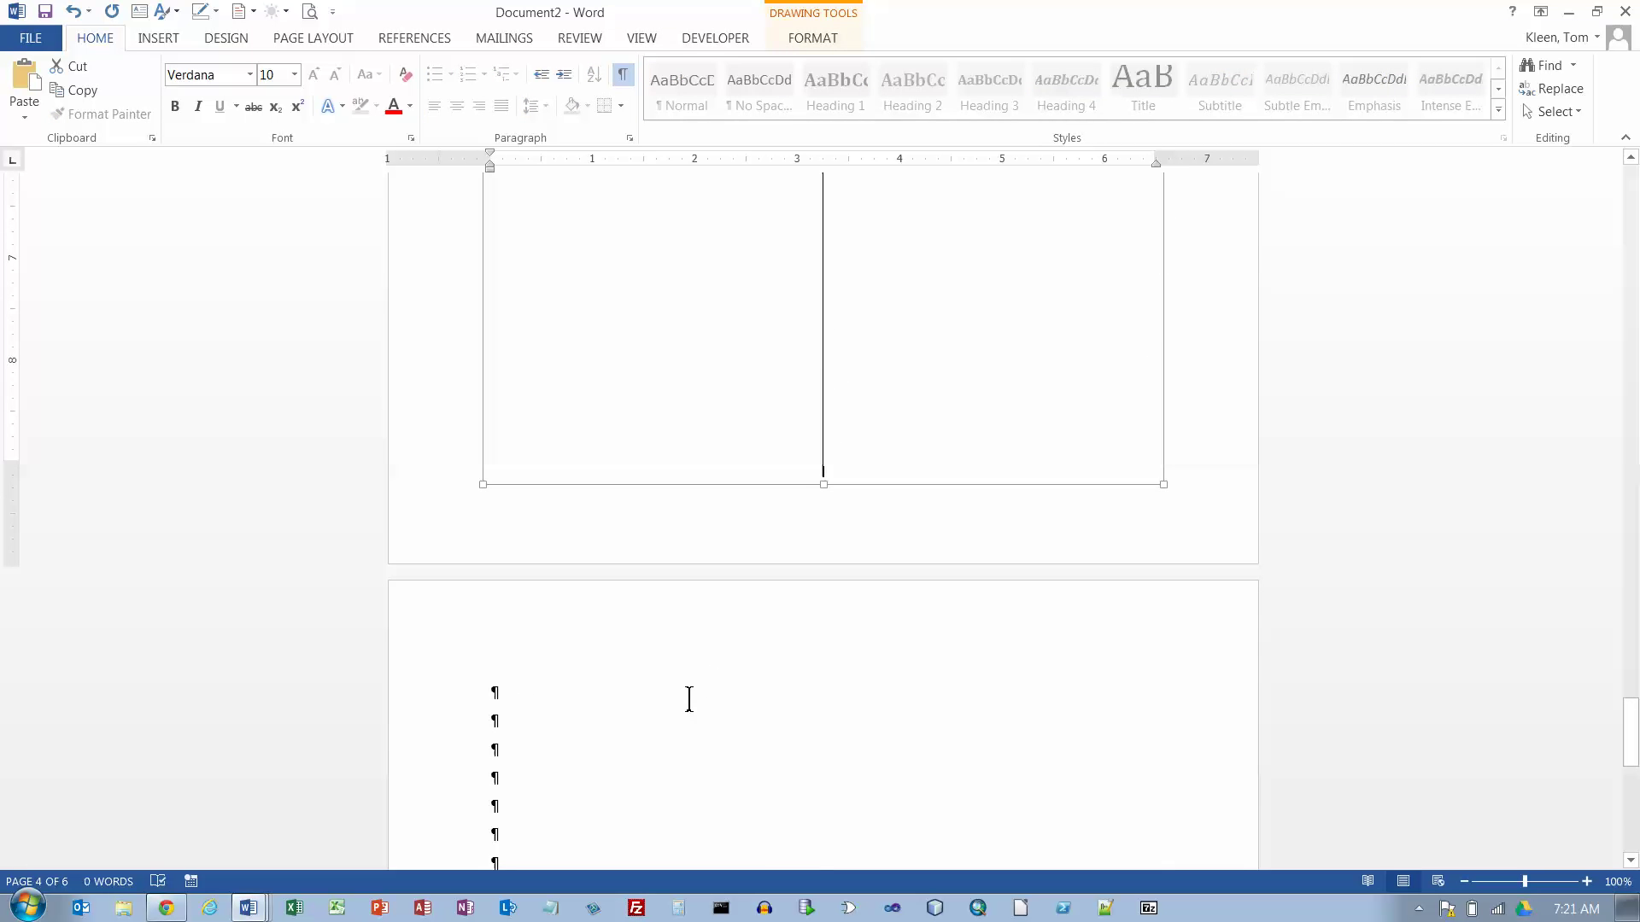
left_click(623, 684)
key("ctrl+v")
scroll(950, 671, "down", 10)
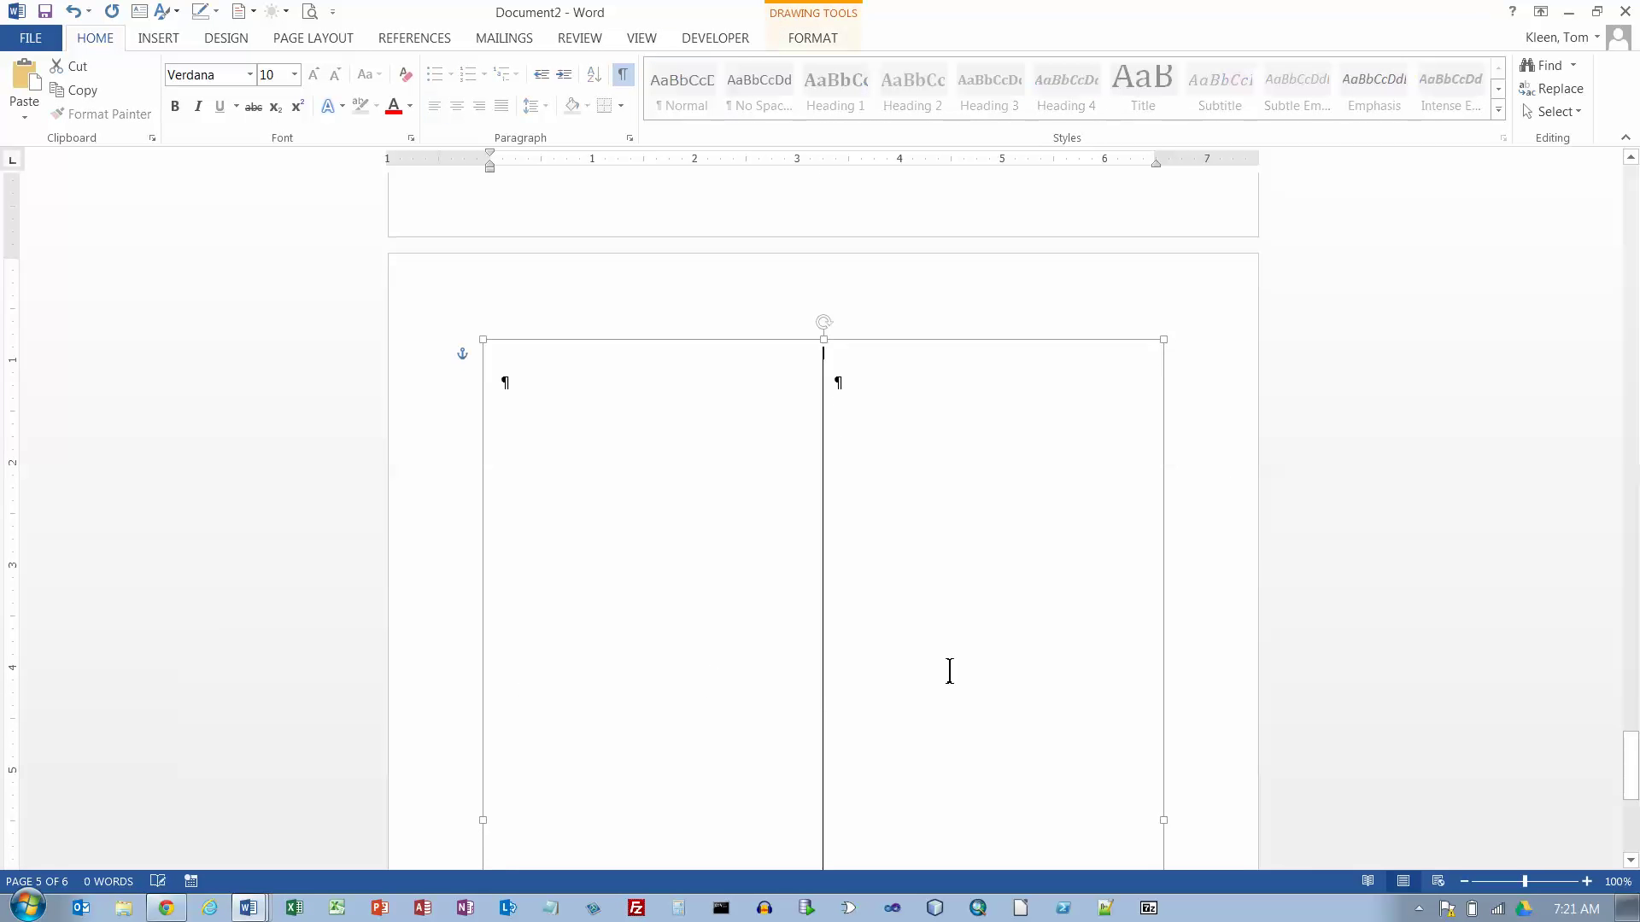
Review how the two-column layout continues from page 1 to page 2.
scroll(945, 669, "up", 5)
left_click(967, 634)
scroll(967, 634, "up", 3)
scroll(823, 513, "up", 20)
left_click_drag(1634, 184, 1633, 175)
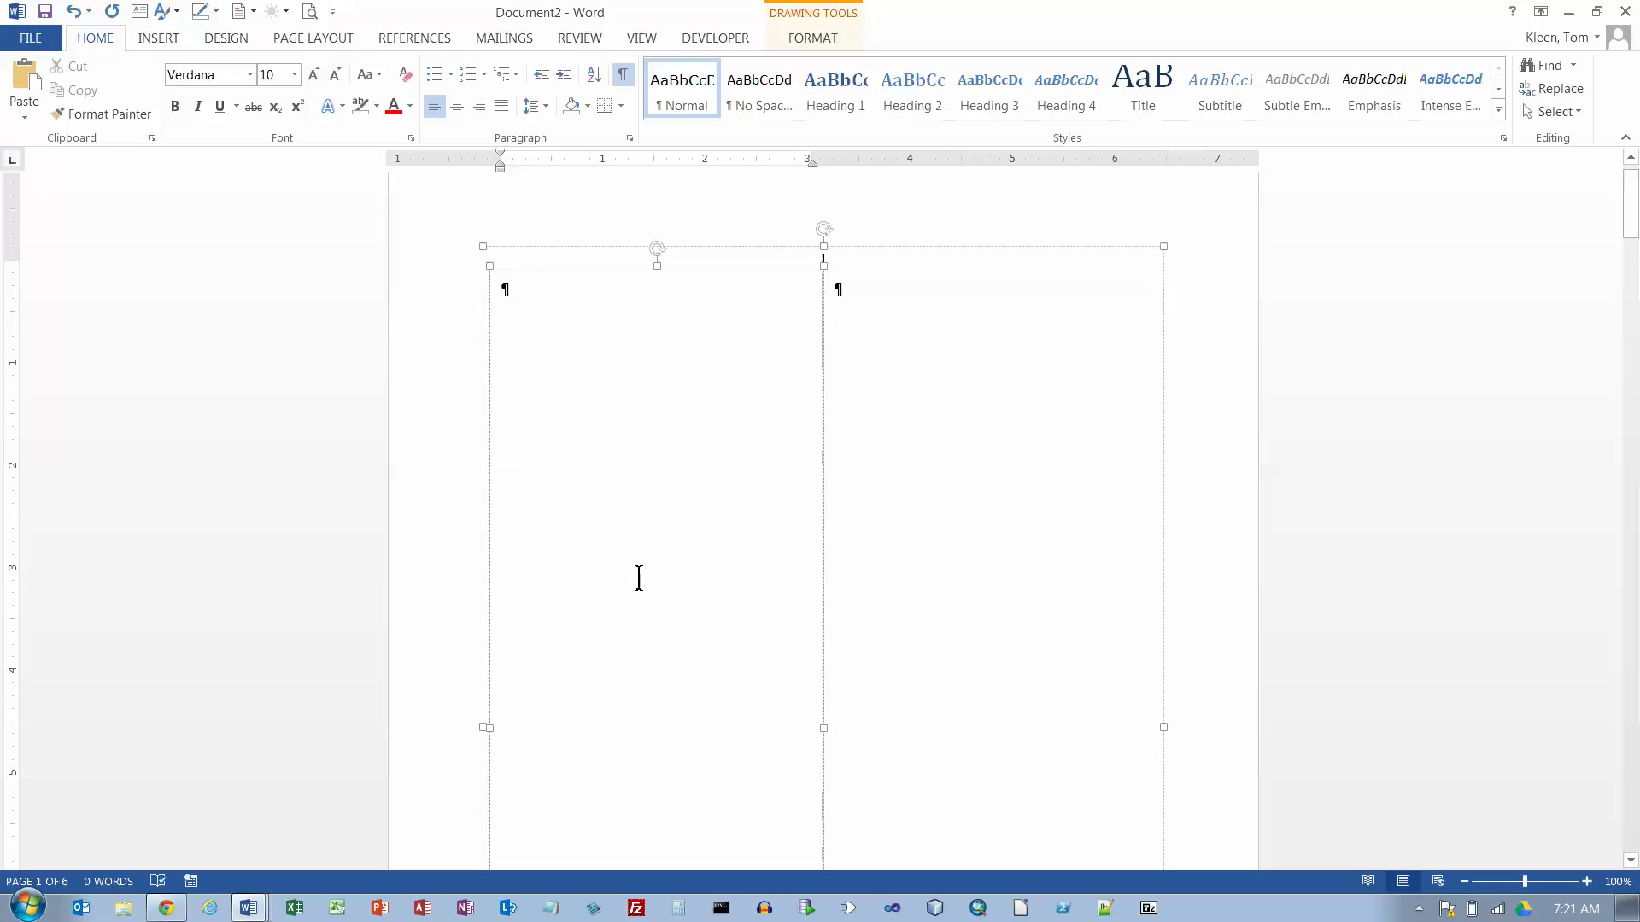
scroll(638, 578, "down", 10)
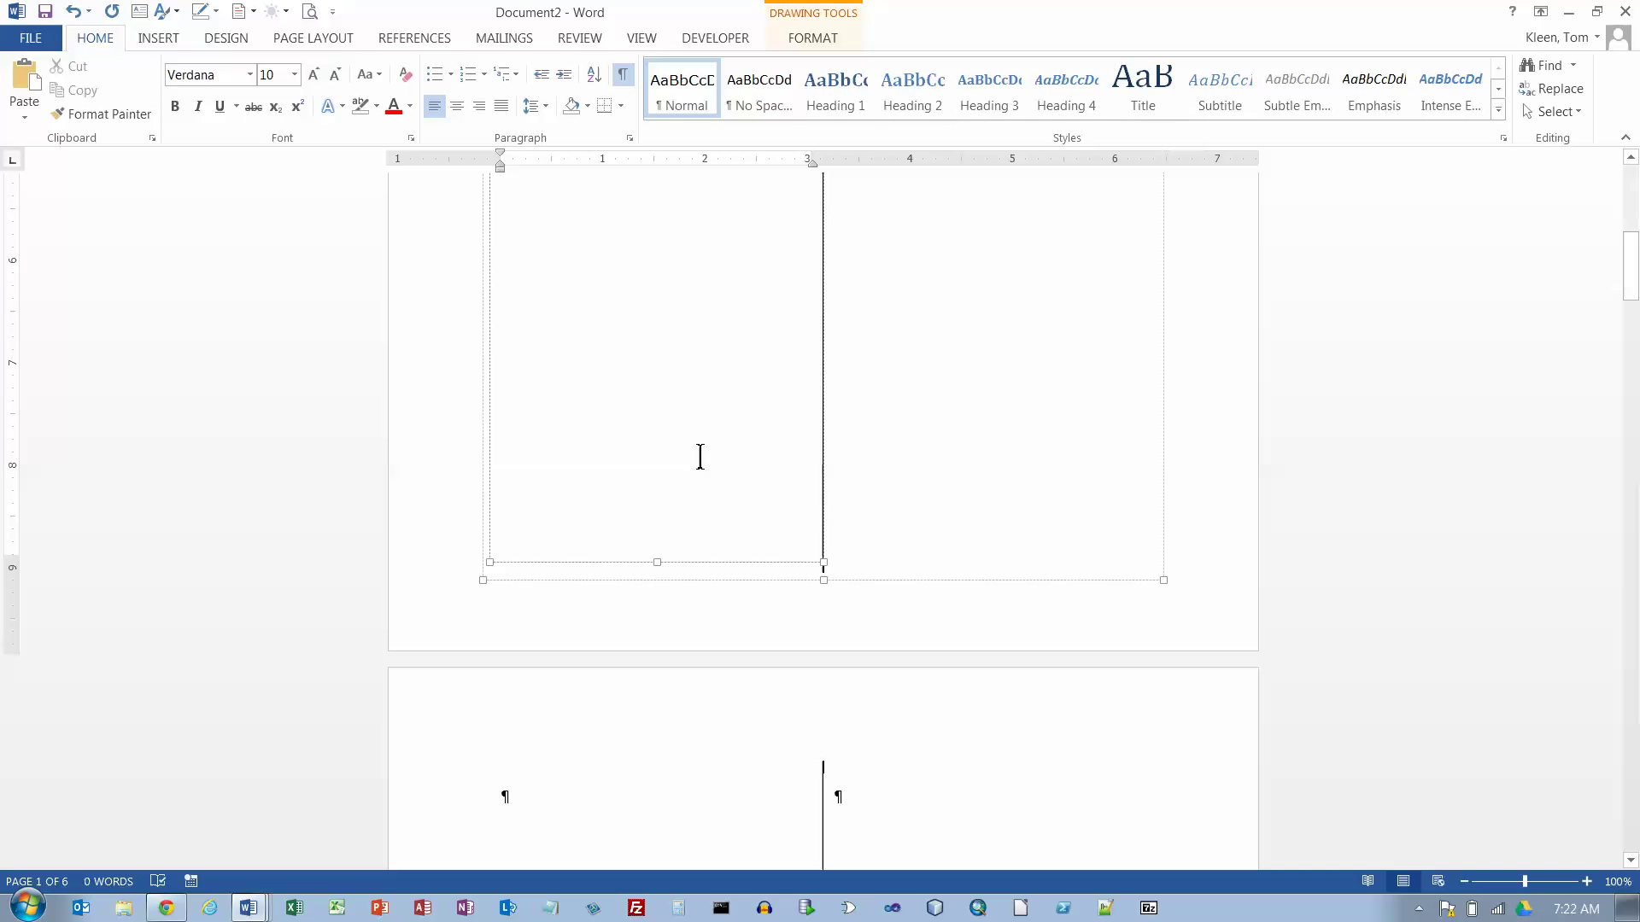
scroll(699, 457, "up", 7)
scroll(587, 601, "down", 8)
key("ctrl+x")
left_click(615, 633)
key("ctrl+v")
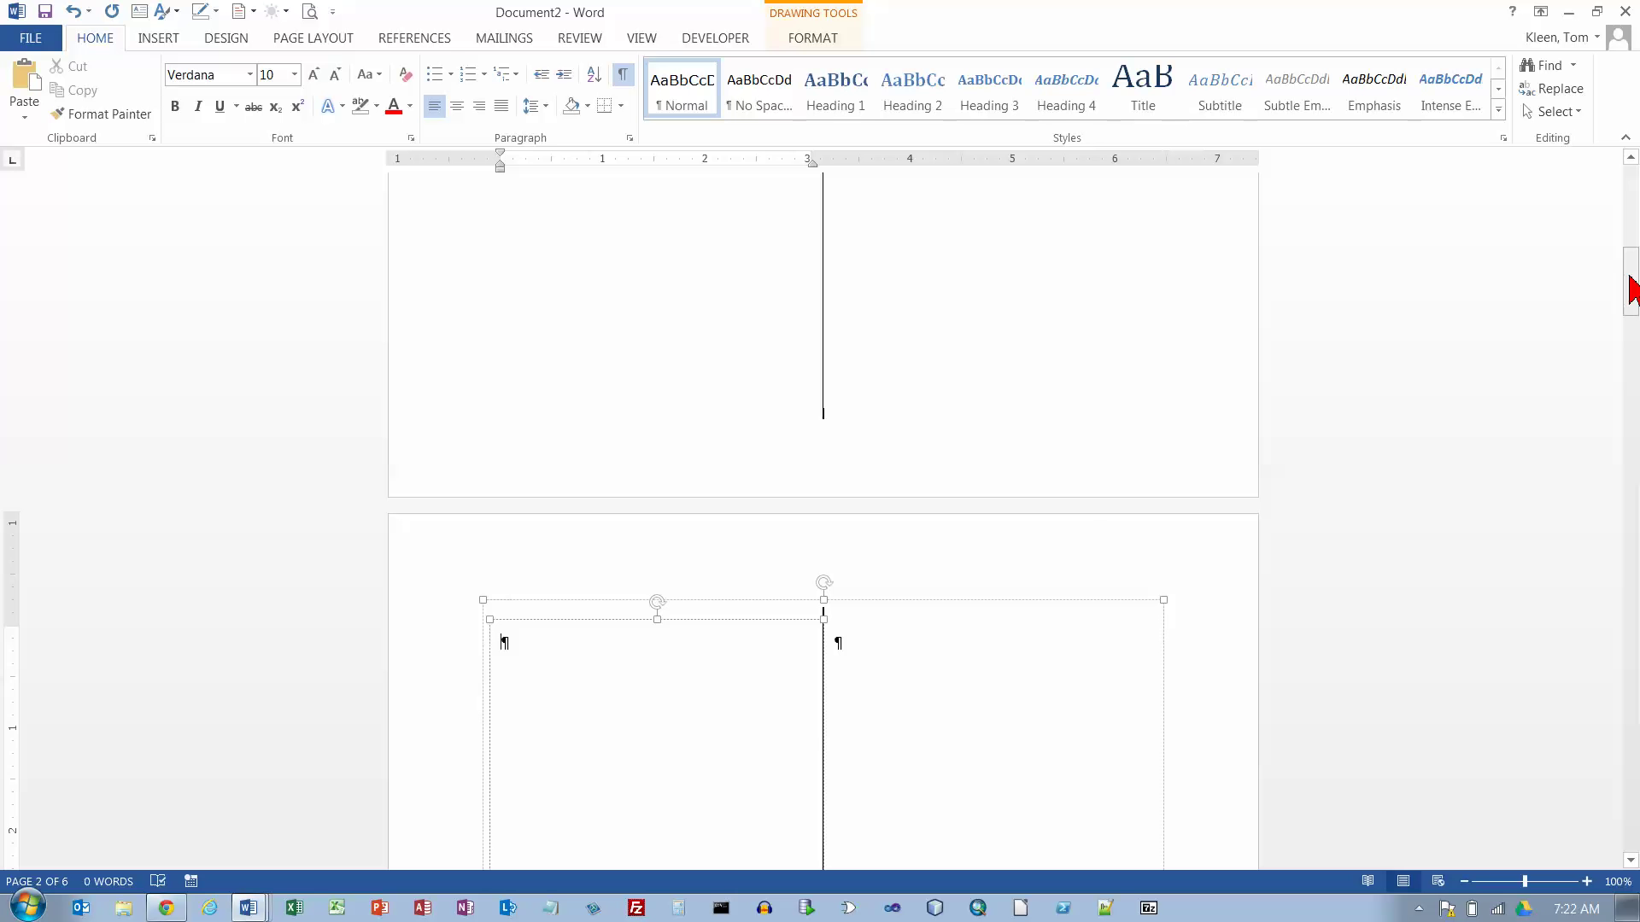
Link the left text box on page 5 to the left text box on page 6.
left_click_drag(1632, 290, 1623, 839)
scroll(1440, 537, "up", 5)
scroll(1440, 536, "up", 6)
scroll(1440, 536, "up", 3)
left_click(571, 259)
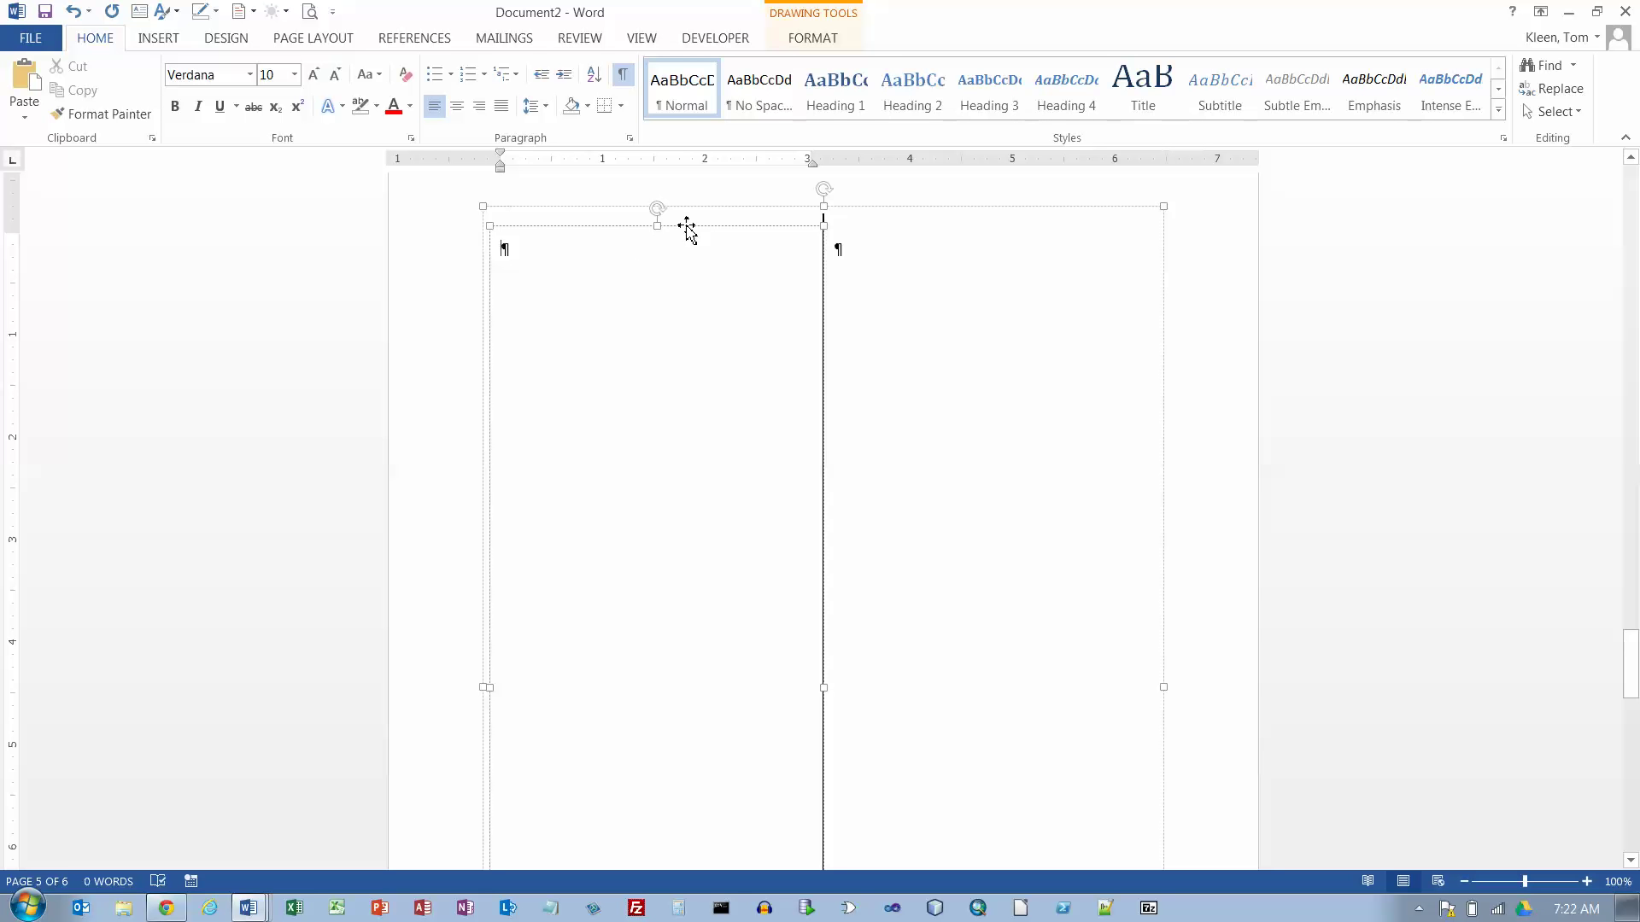
left_click(809, 70)
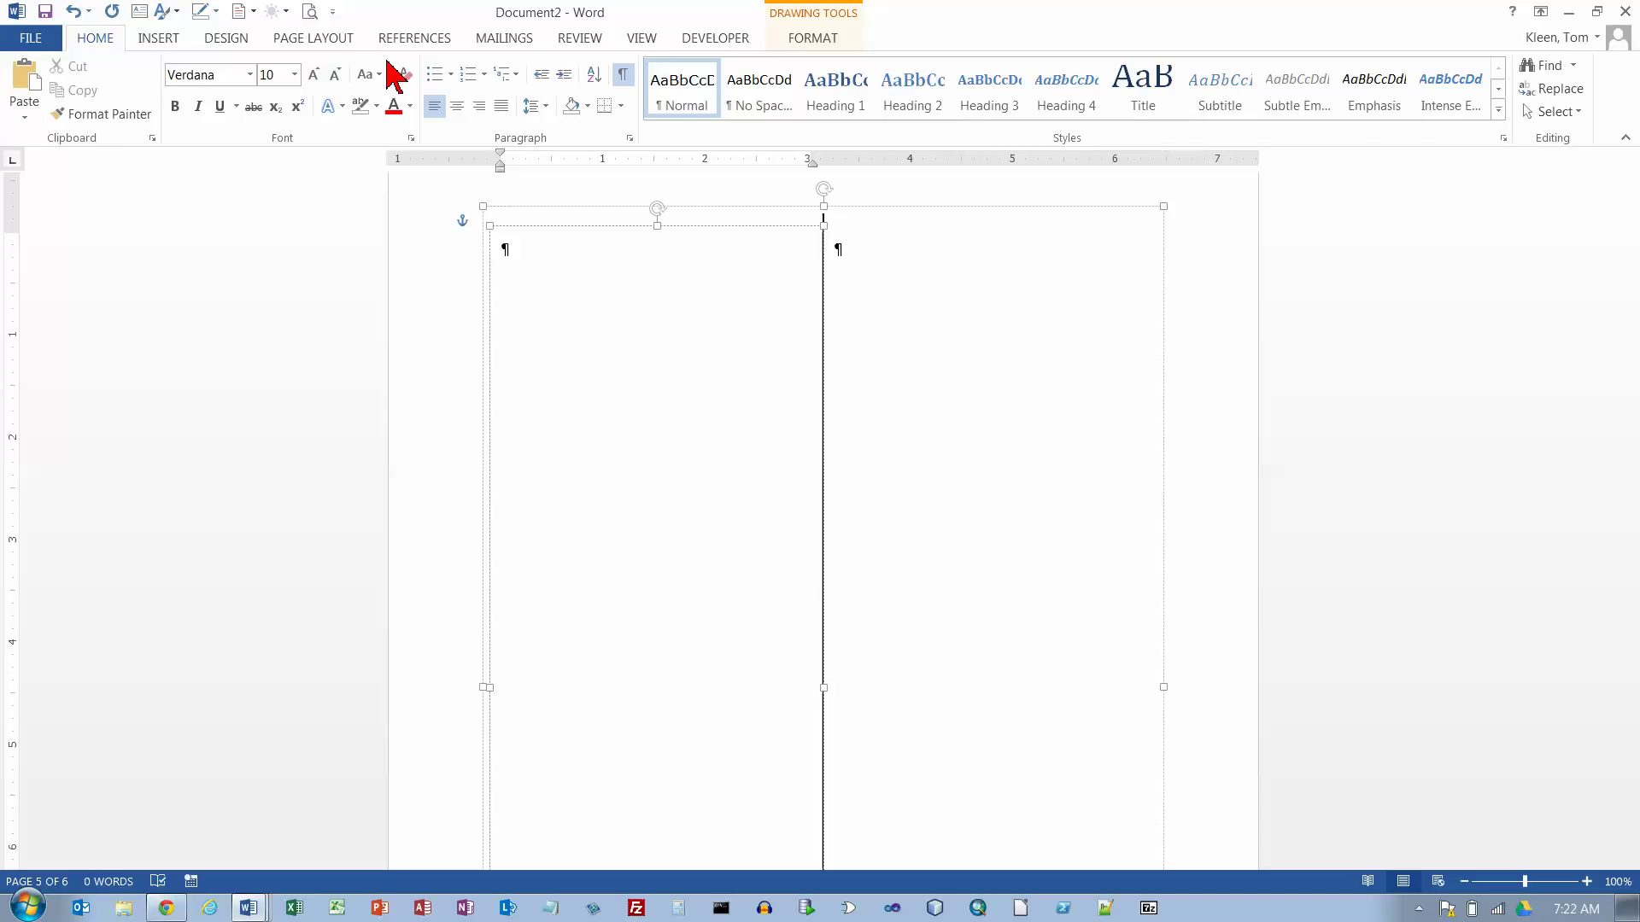
left_click(796, 40)
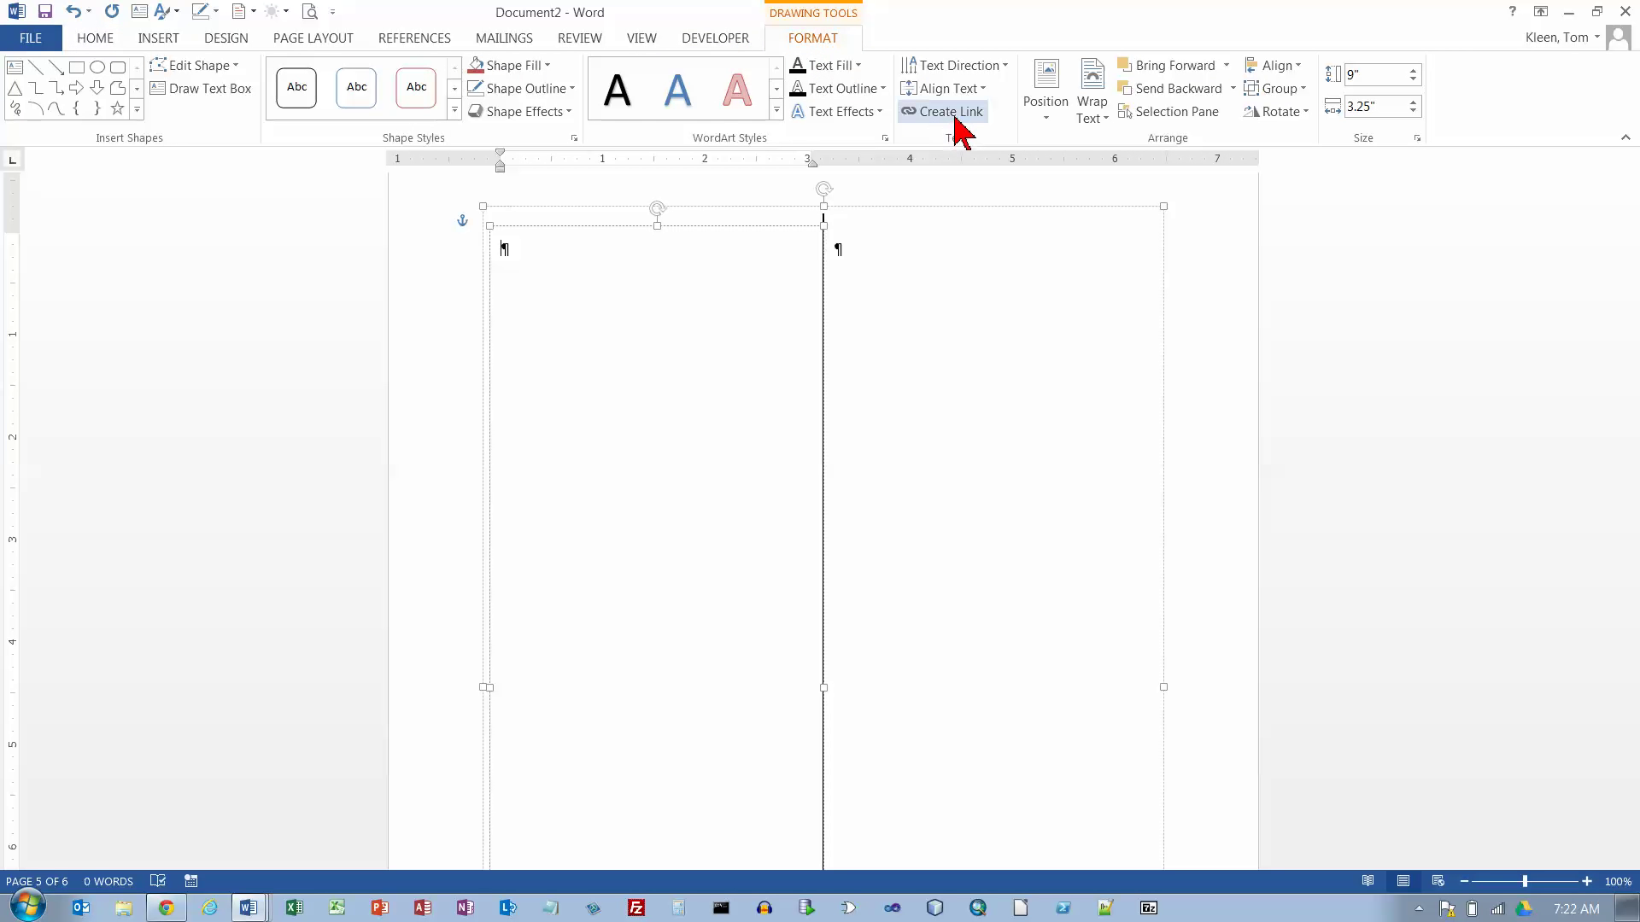
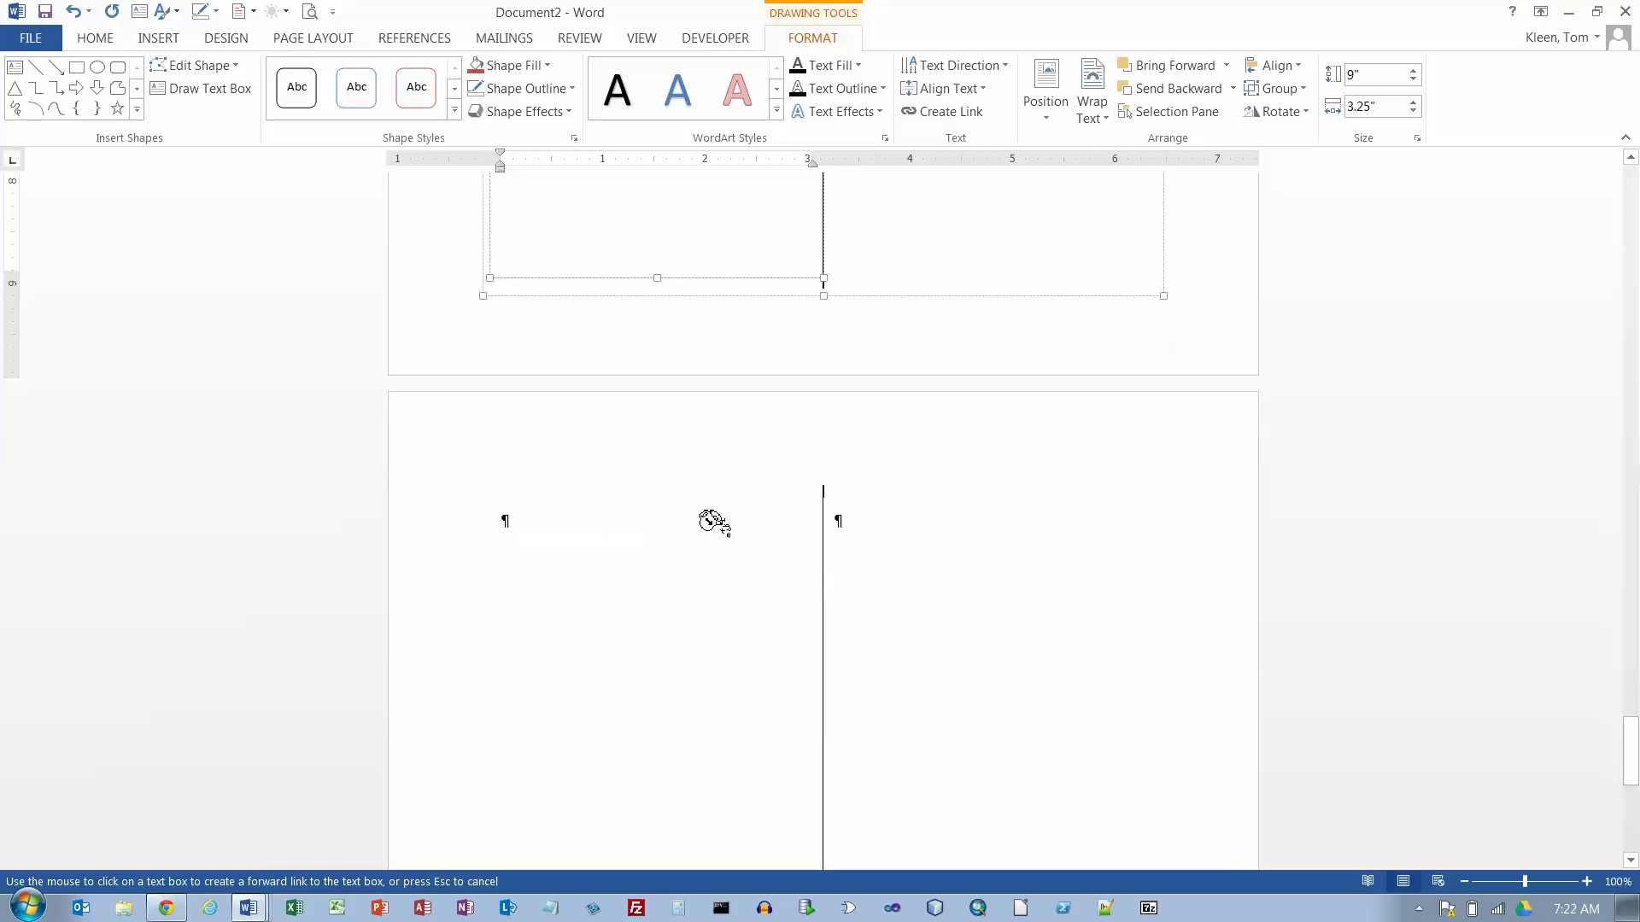
left_click(629, 551)
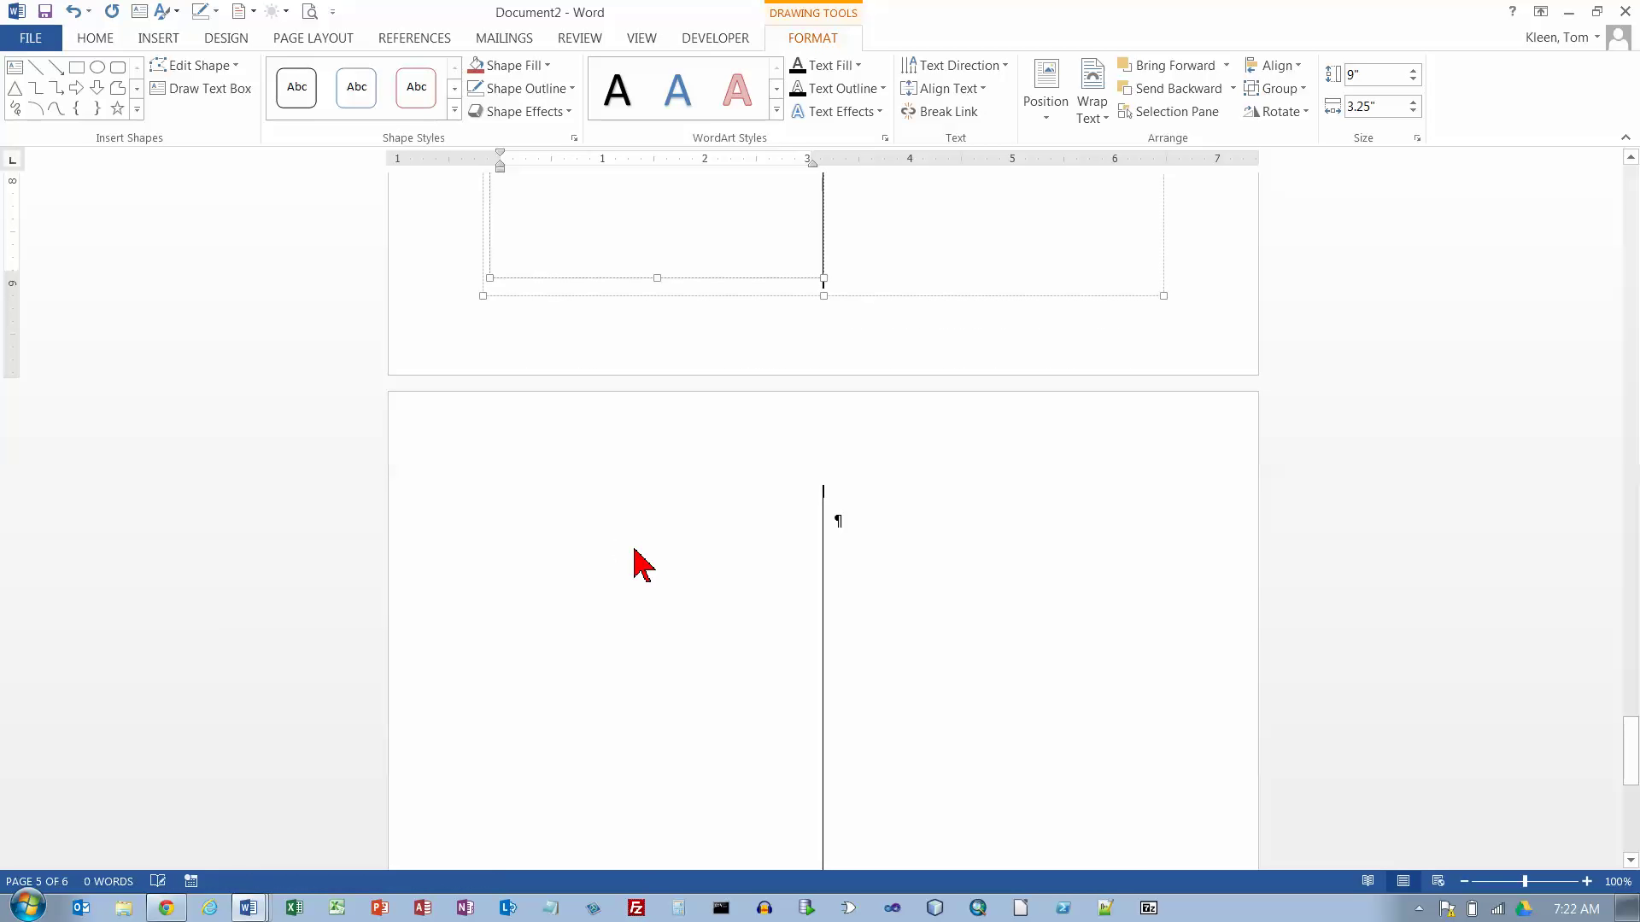
Ungroup the text boxes and divider line on page 5.
scroll(1016, 385, "up", 6)
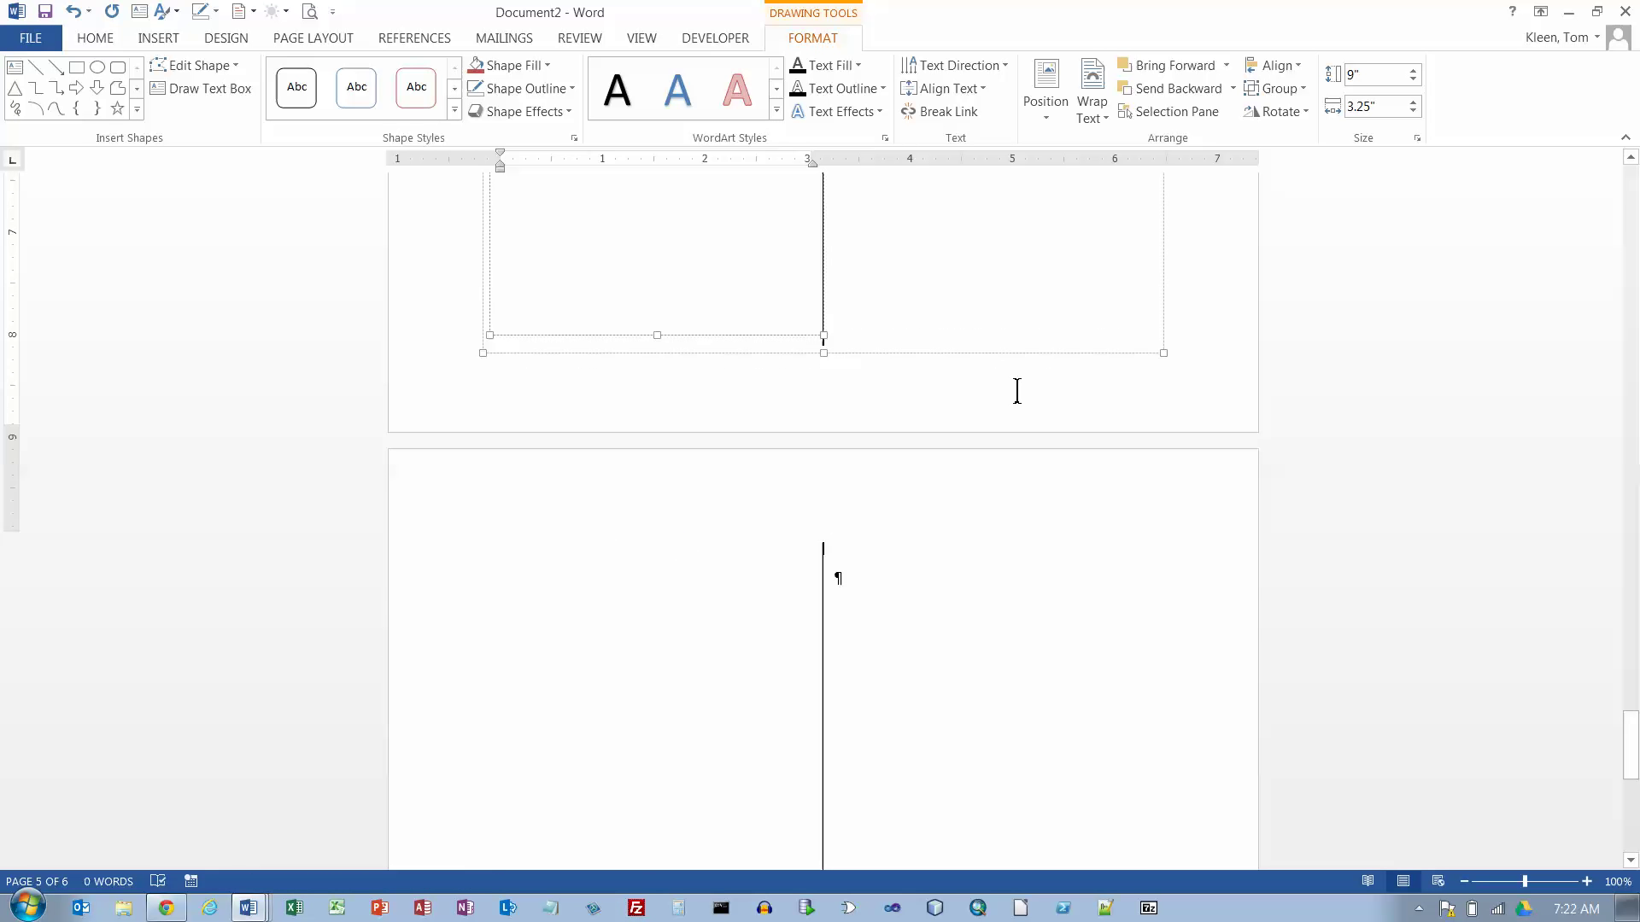
scroll(929, 404, "up", 1)
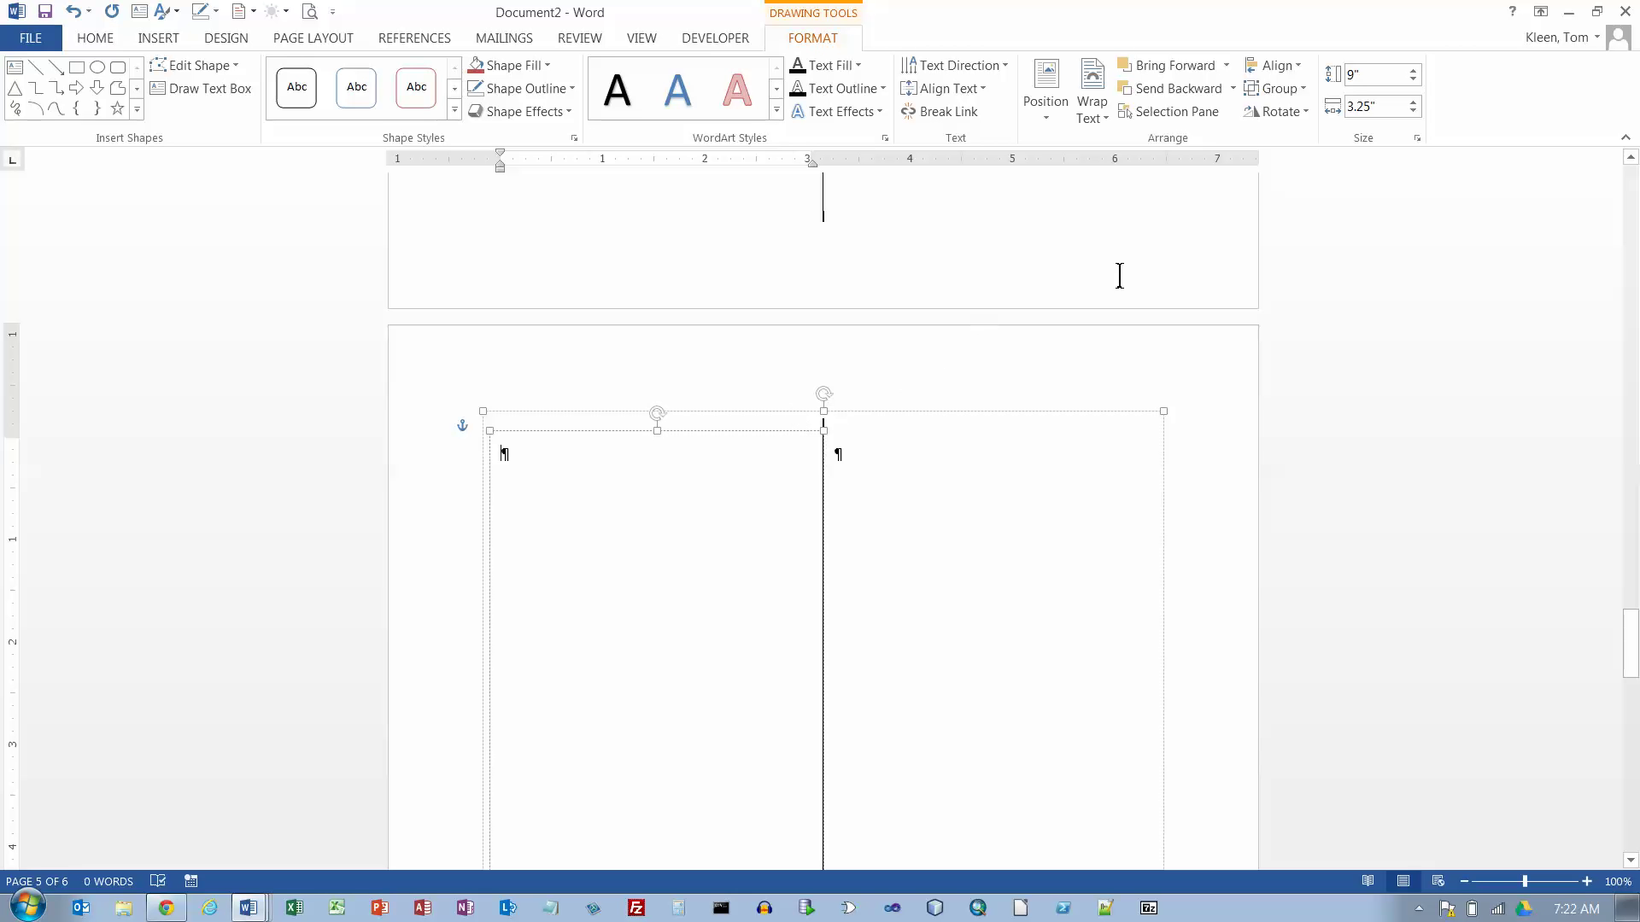
left_click(1281, 88)
left_click(1306, 154)
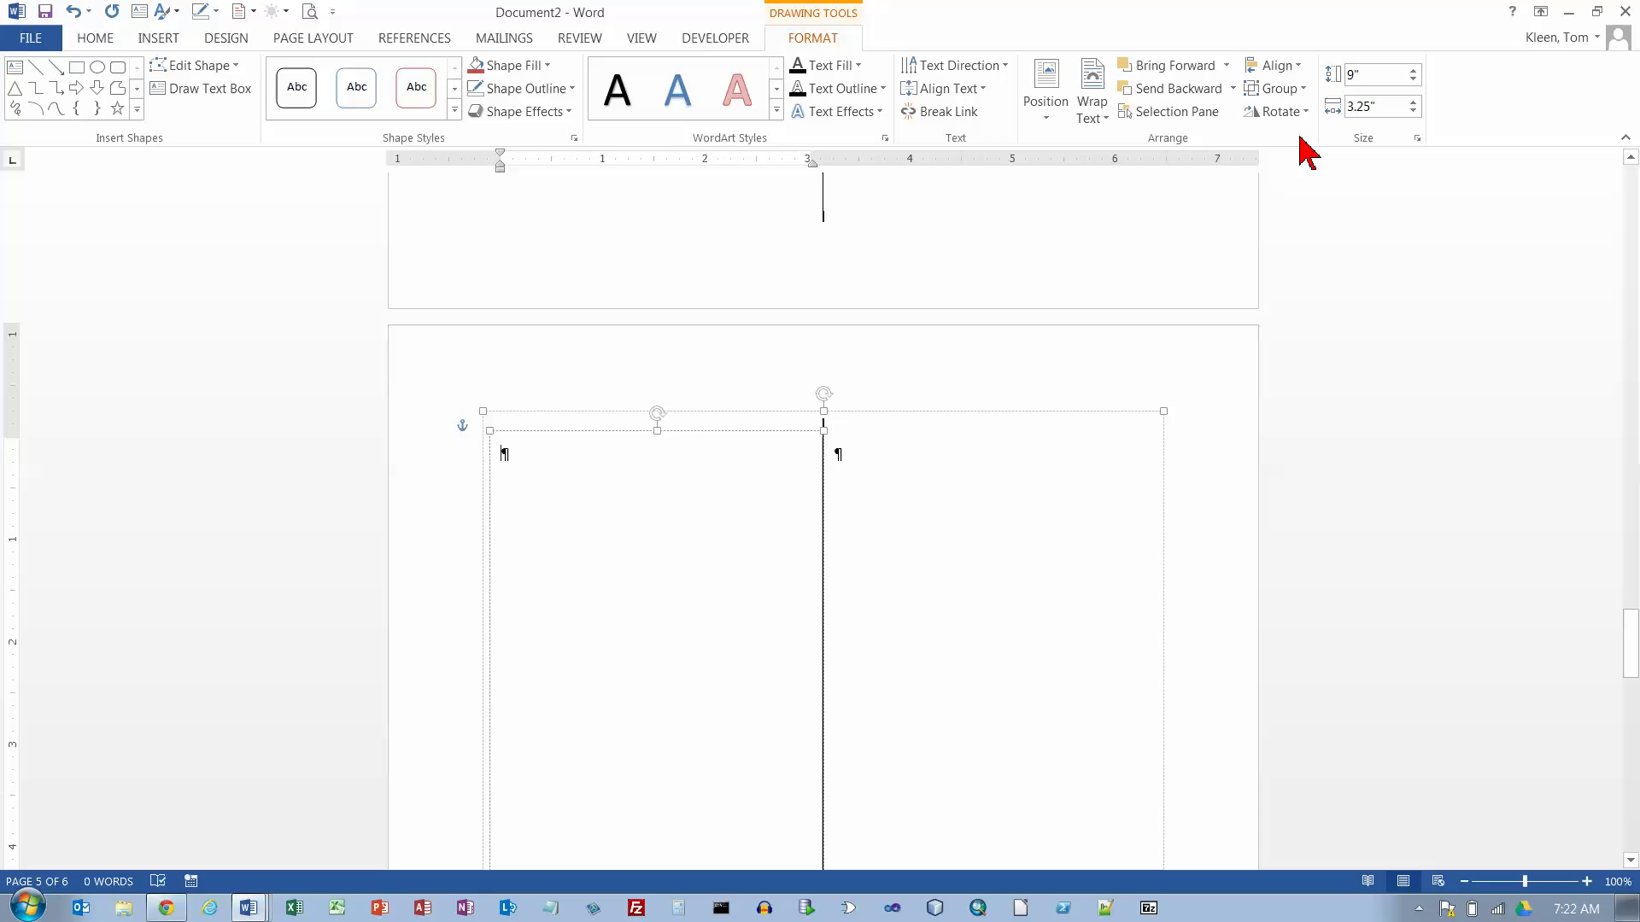
scroll(1069, 359, "down", 9)
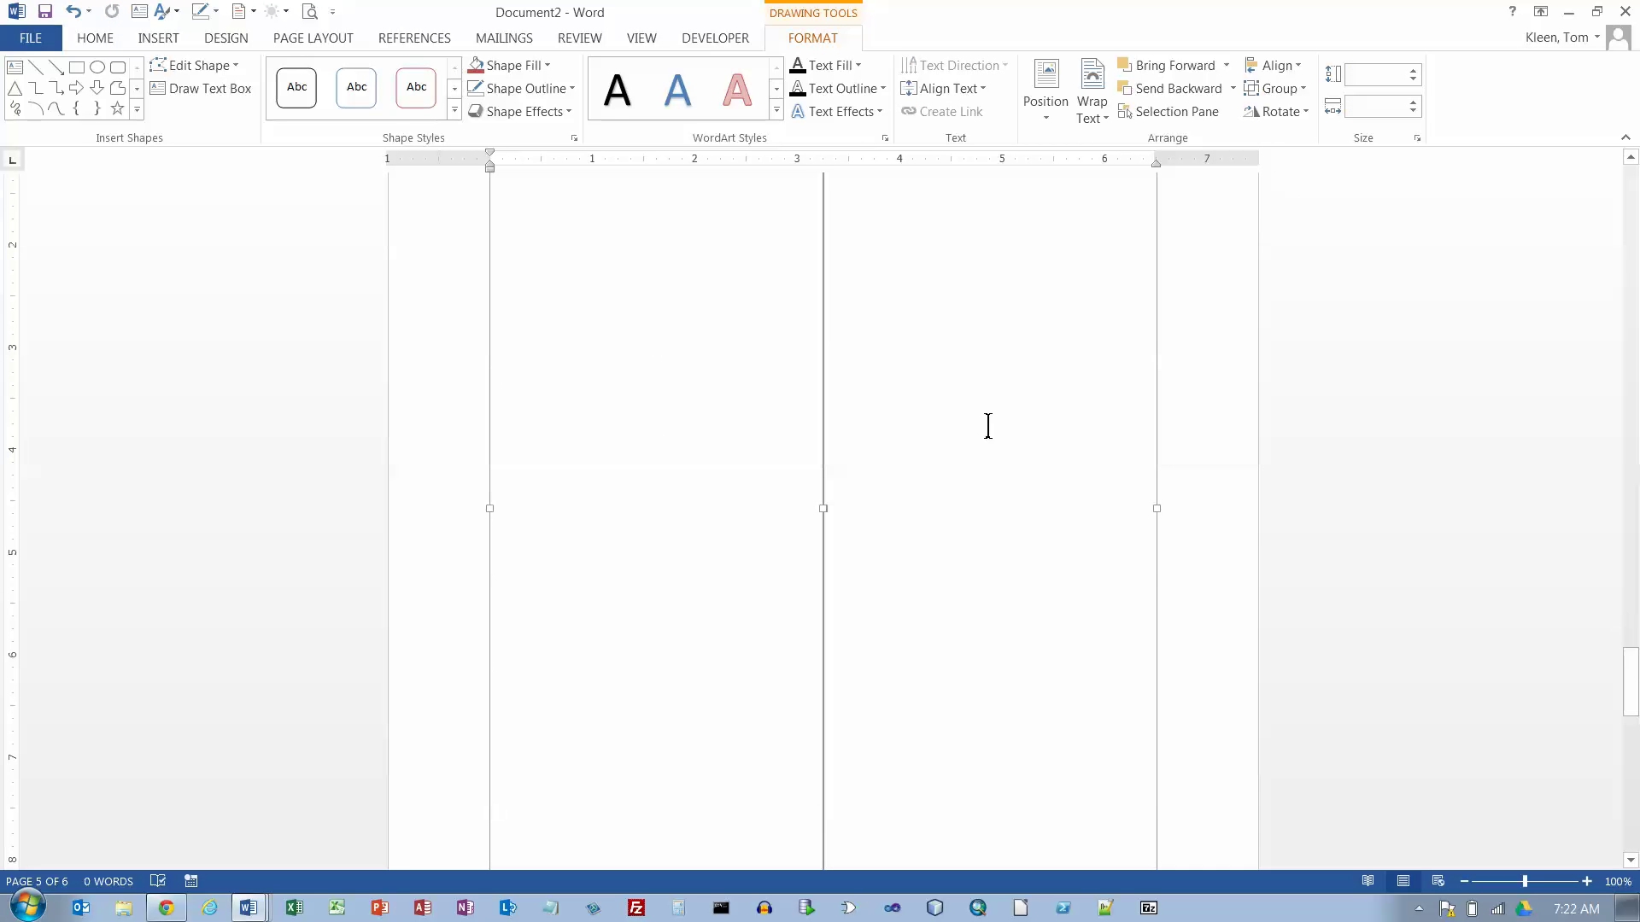
Ungroup the two text boxes and divider line on page 6.
scroll(988, 425, "down", 2)
left_click(907, 563)
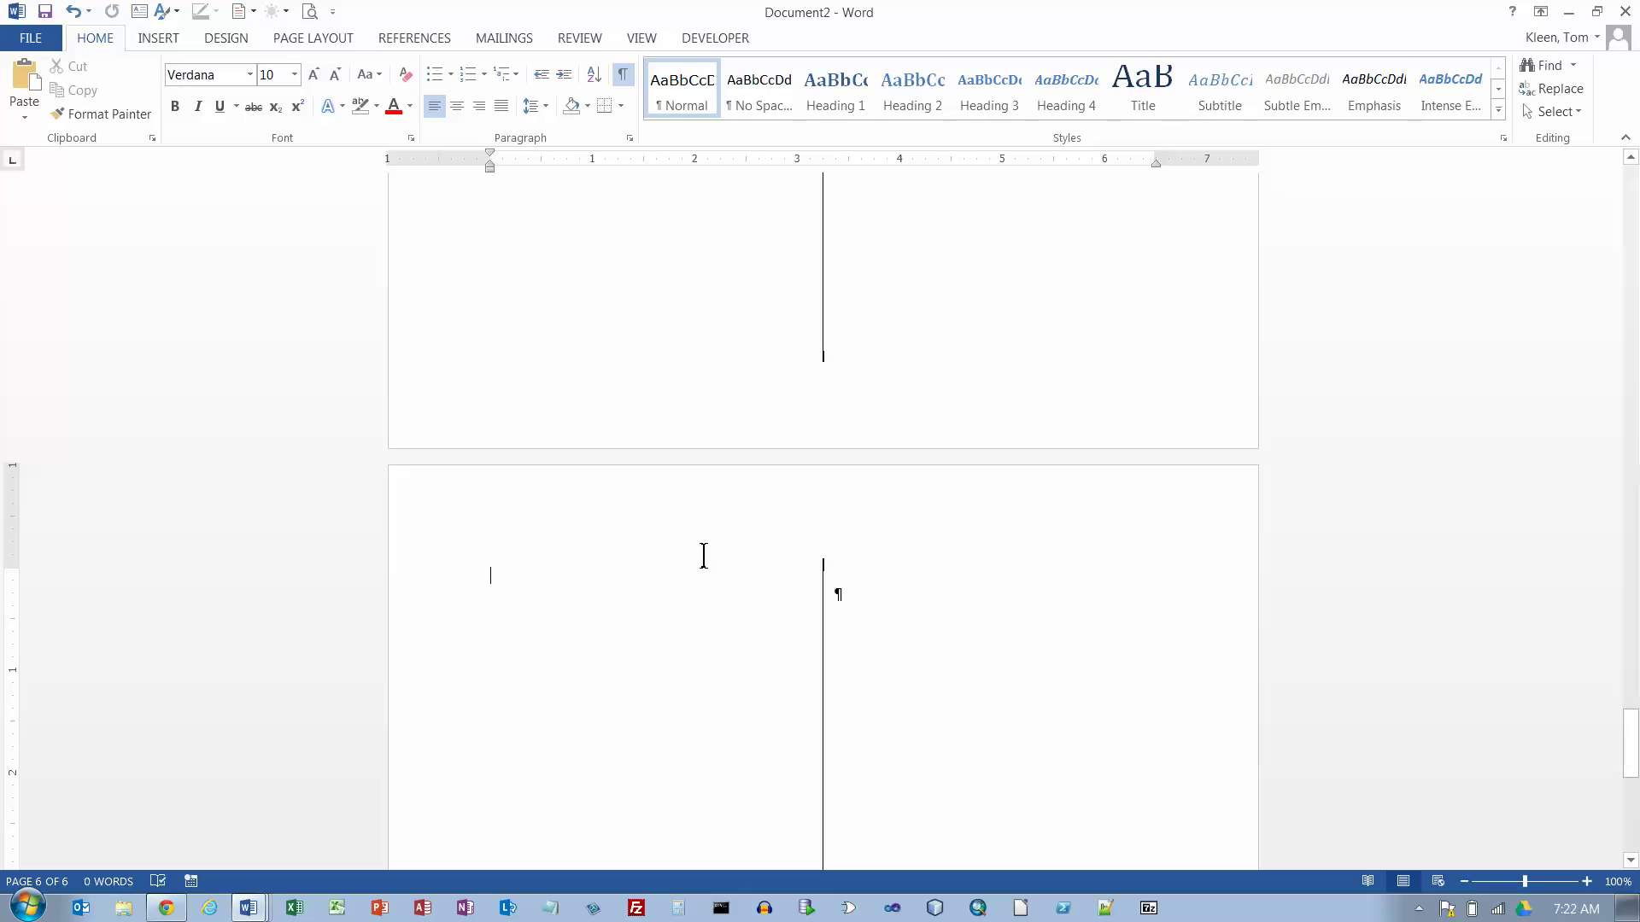
left_click(833, 566)
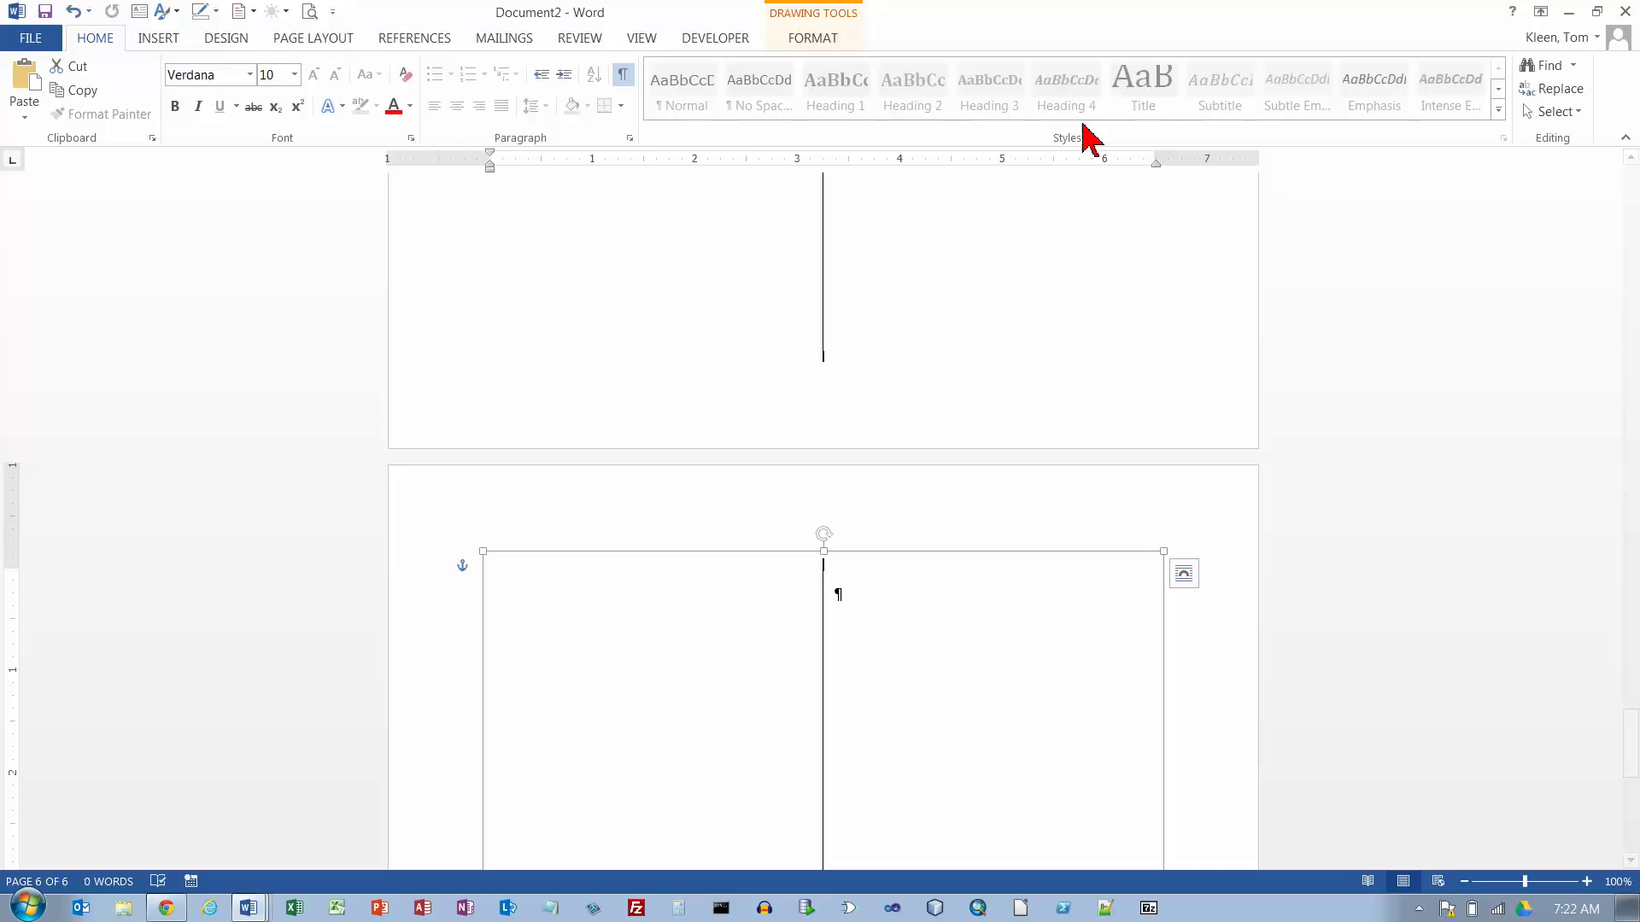
left_click(825, 46)
left_click(1285, 89)
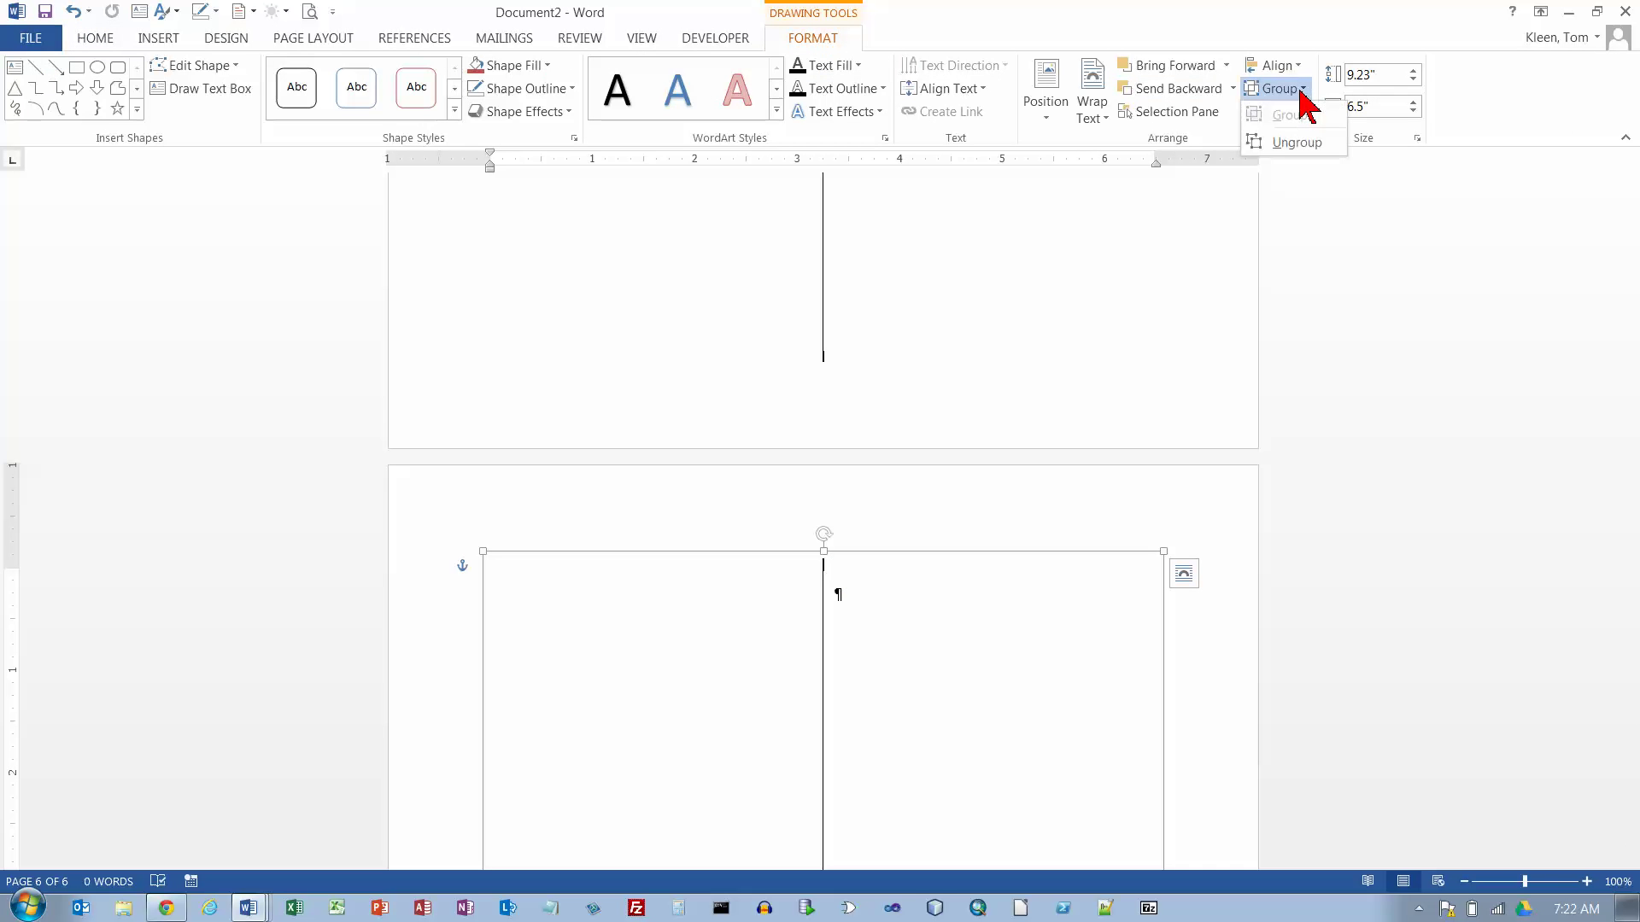
left_click(1298, 142)
scroll(838, 377, "down", 2)
scroll(833, 377, "up", 4)
scroll(832, 378, "up", 2)
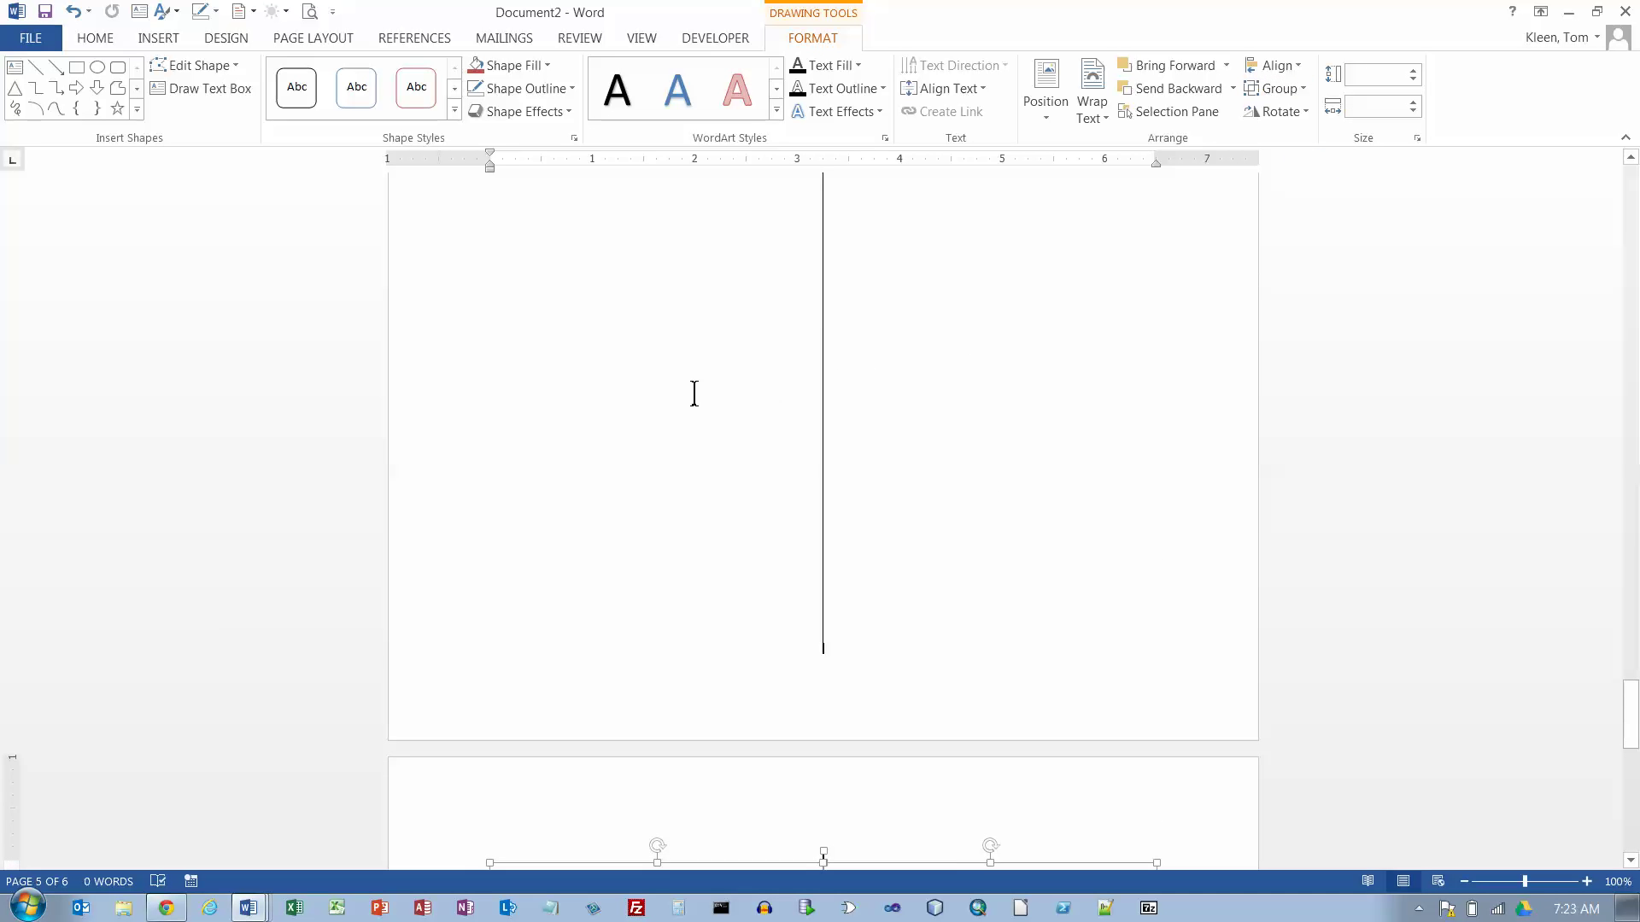
Break the existing link from the left text box on page 5 and relink it to the left text box on page 6.
left_click(663, 392)
scroll(660, 393, "up", 3)
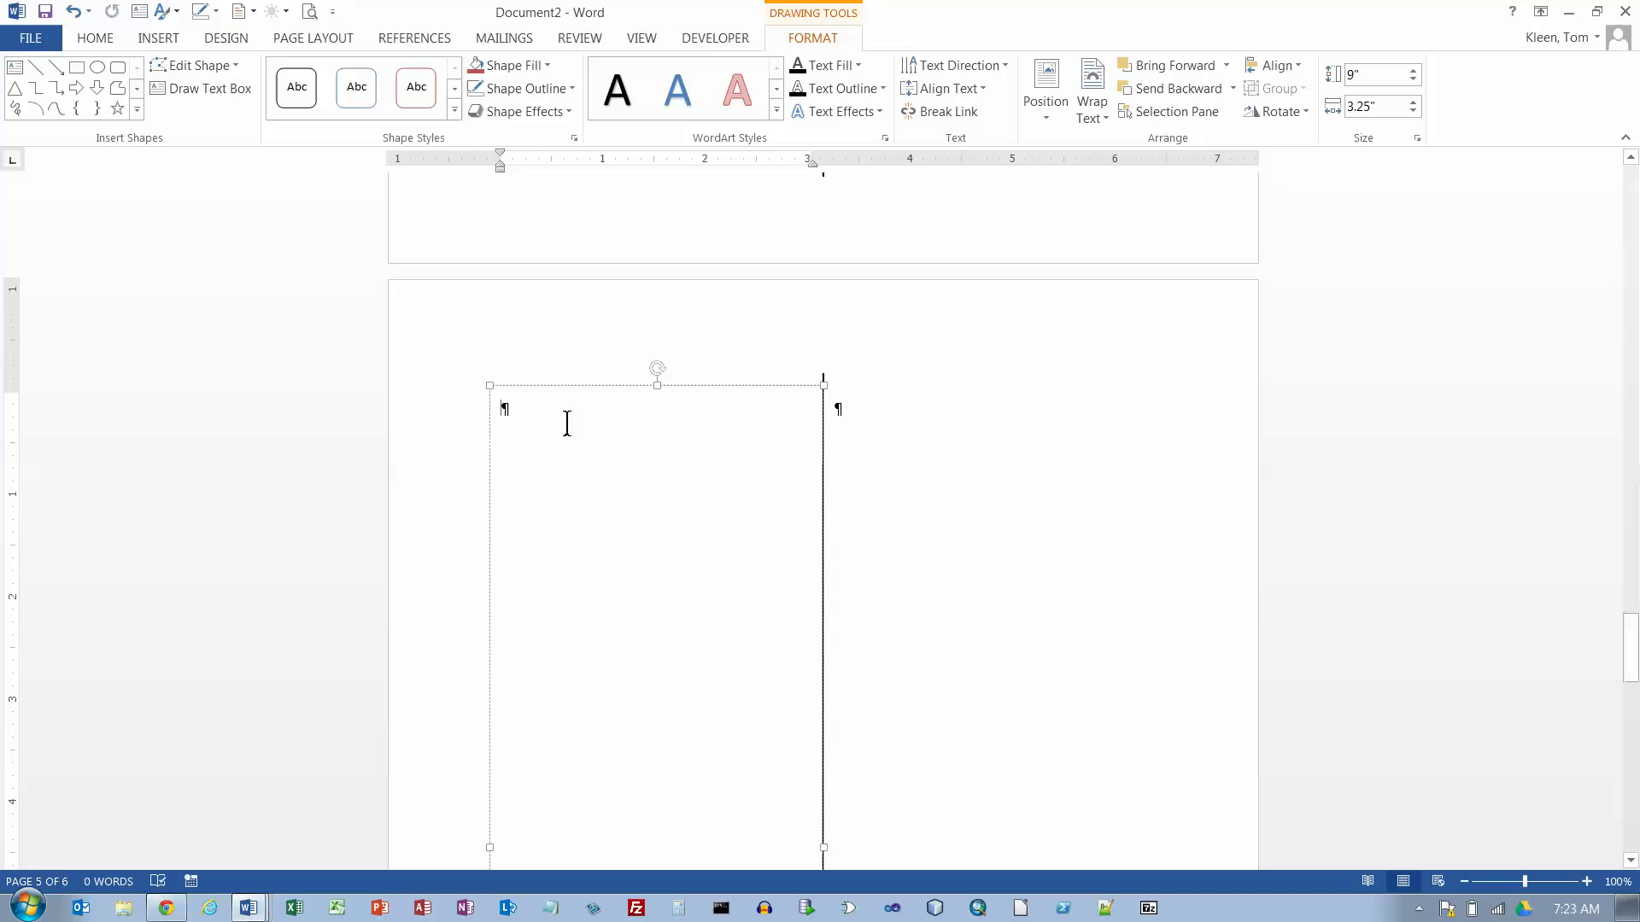
left_click(967, 131)
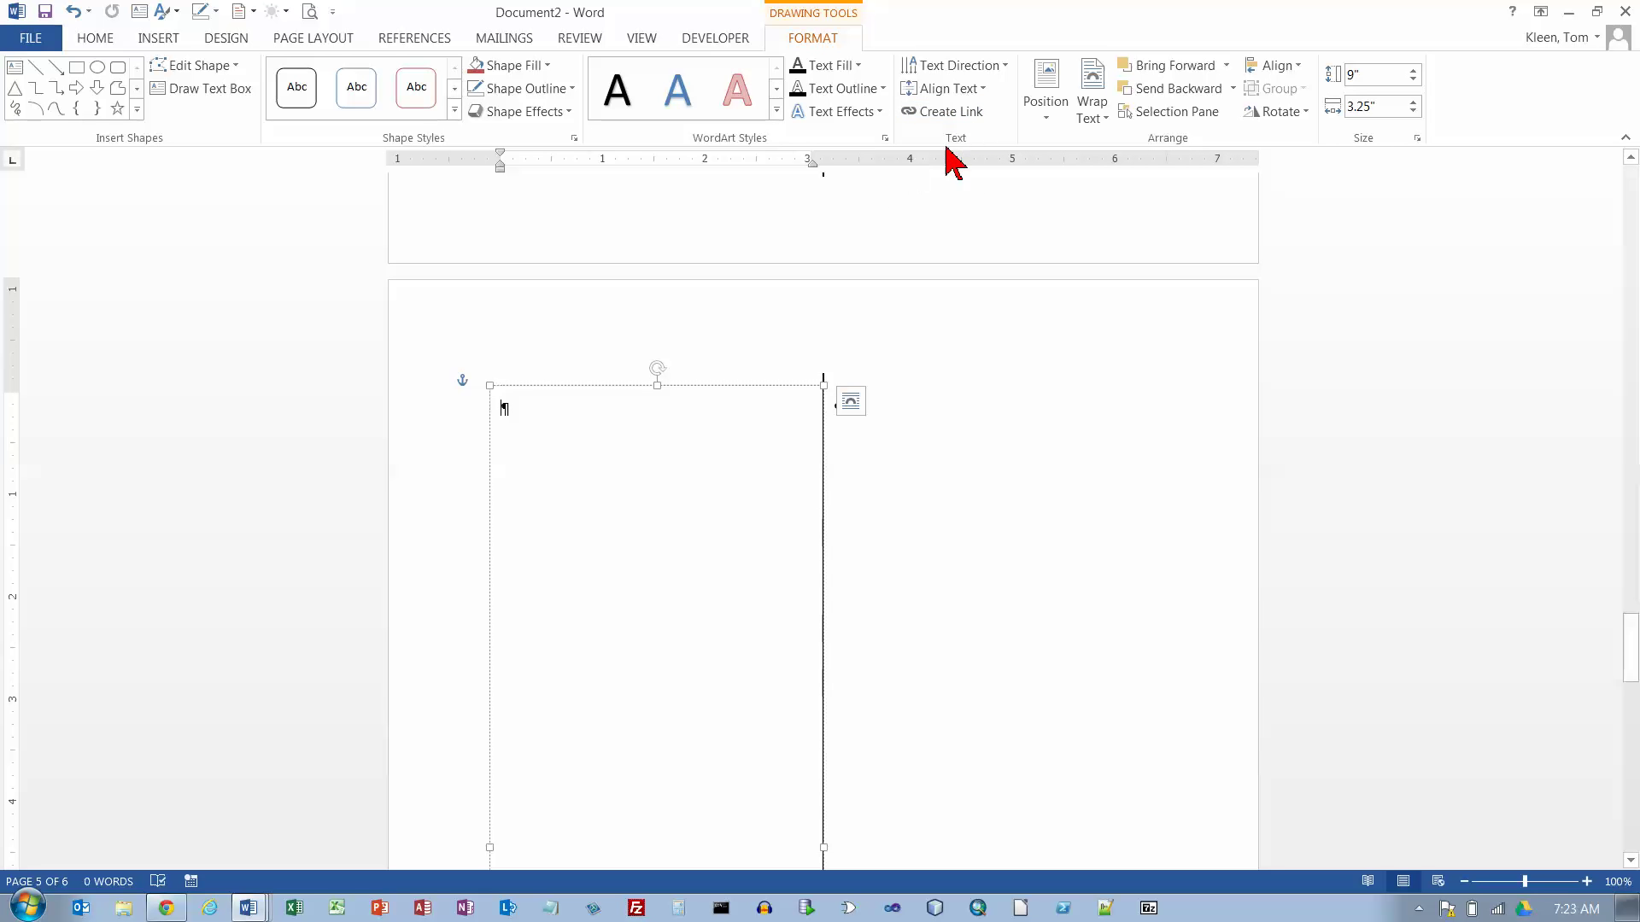
left_click(968, 131)
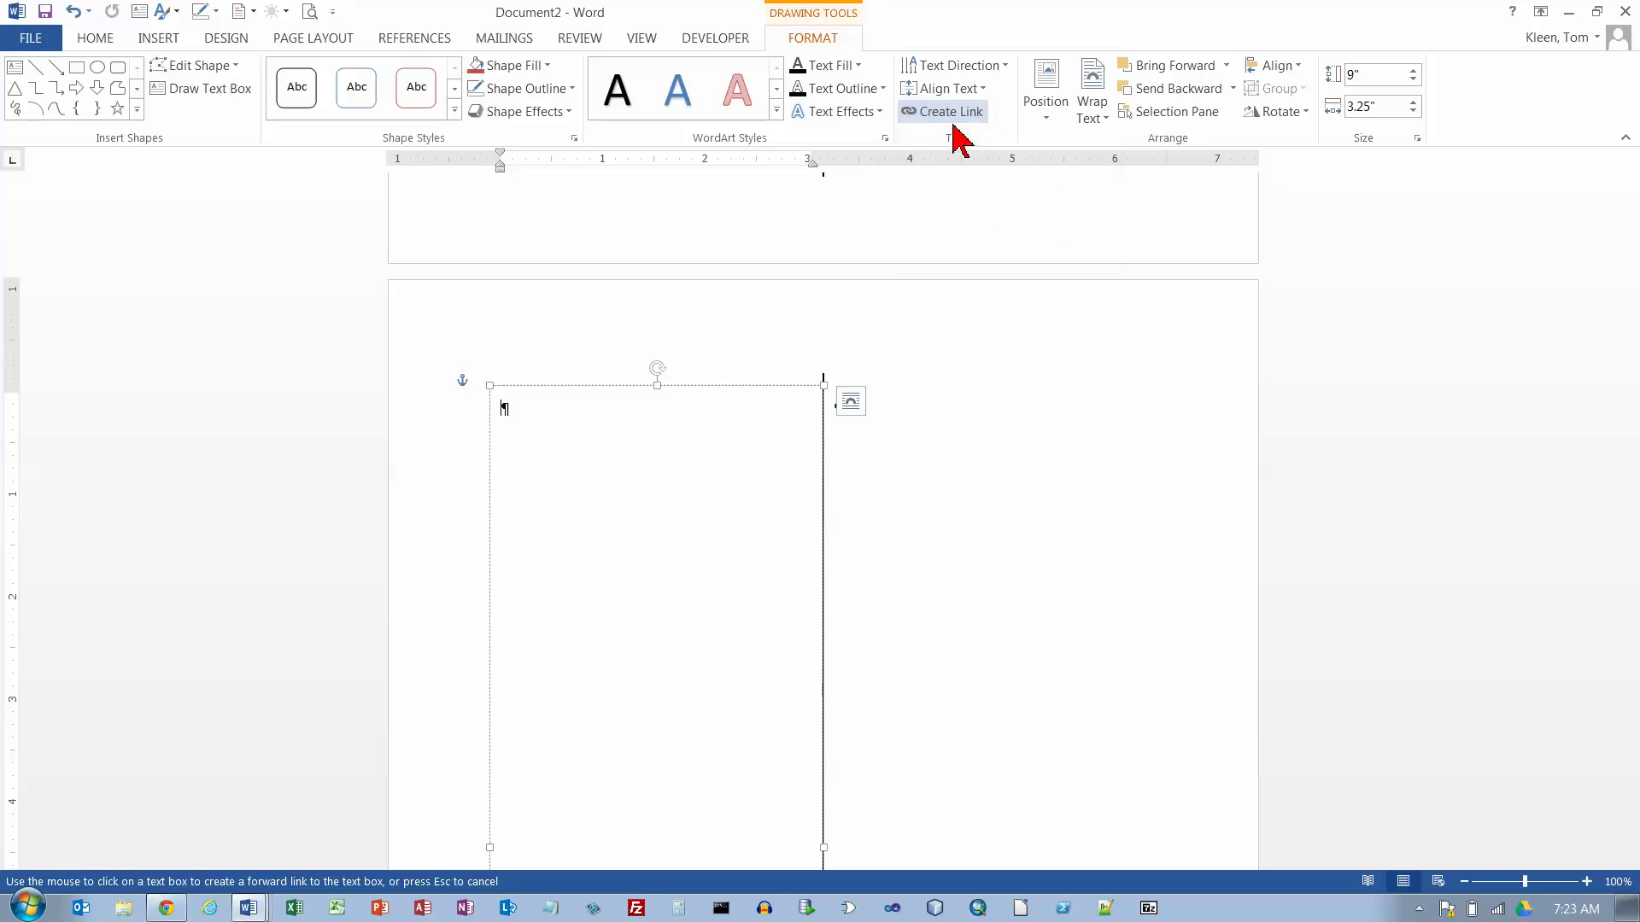
scroll(743, 494, "down", 3)
scroll(743, 494, "down", 15)
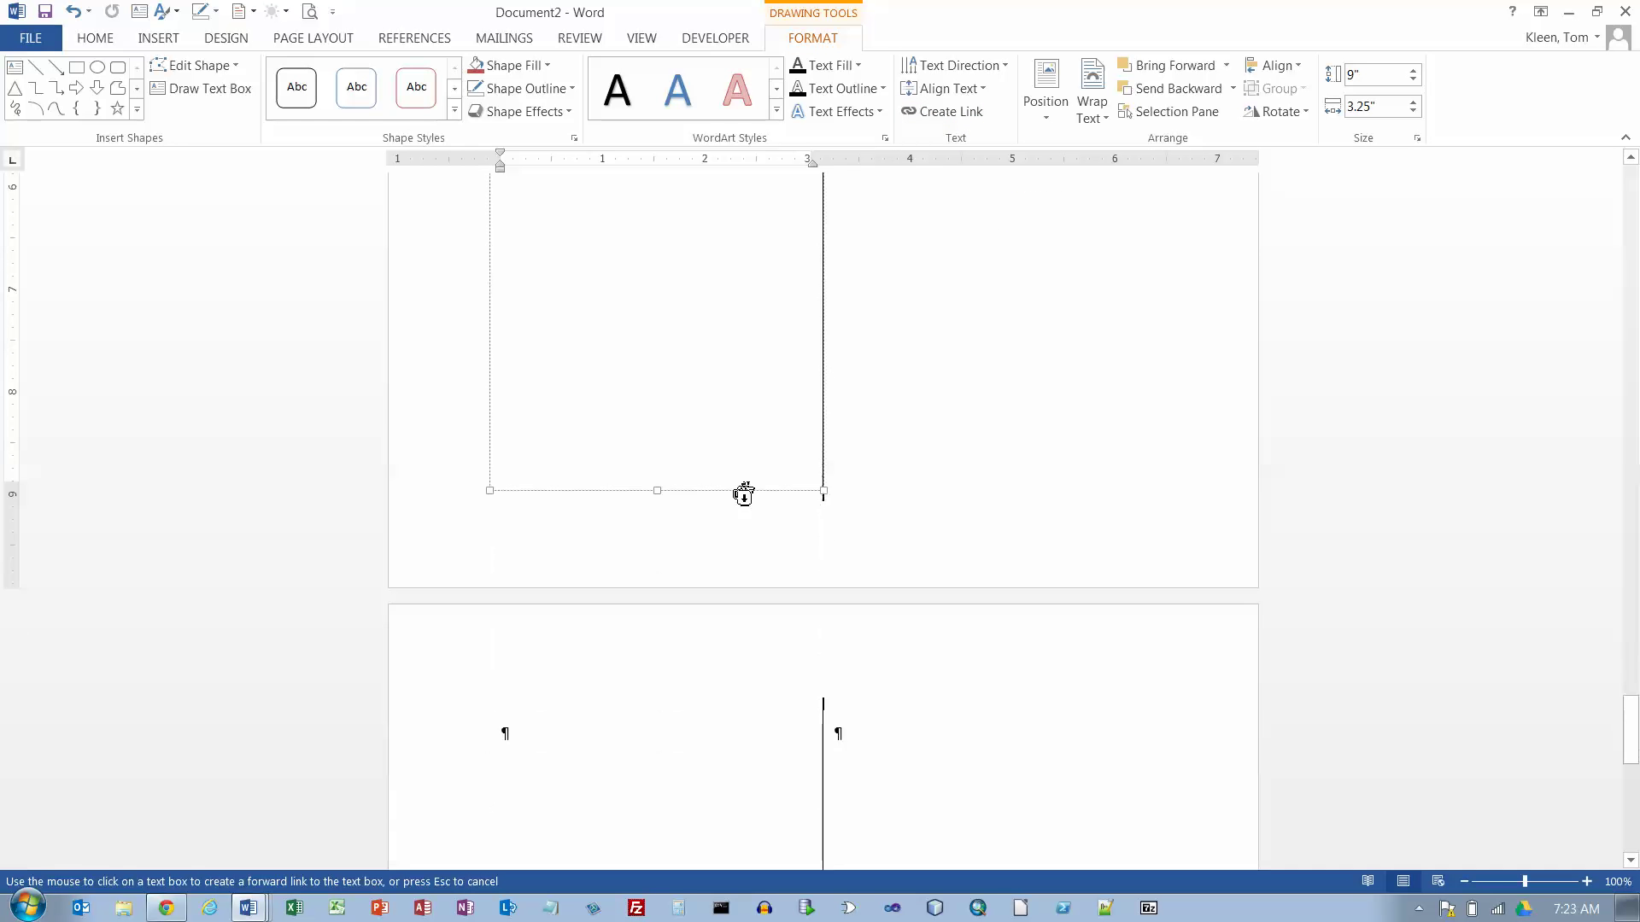
scroll(735, 494, "down", 2)
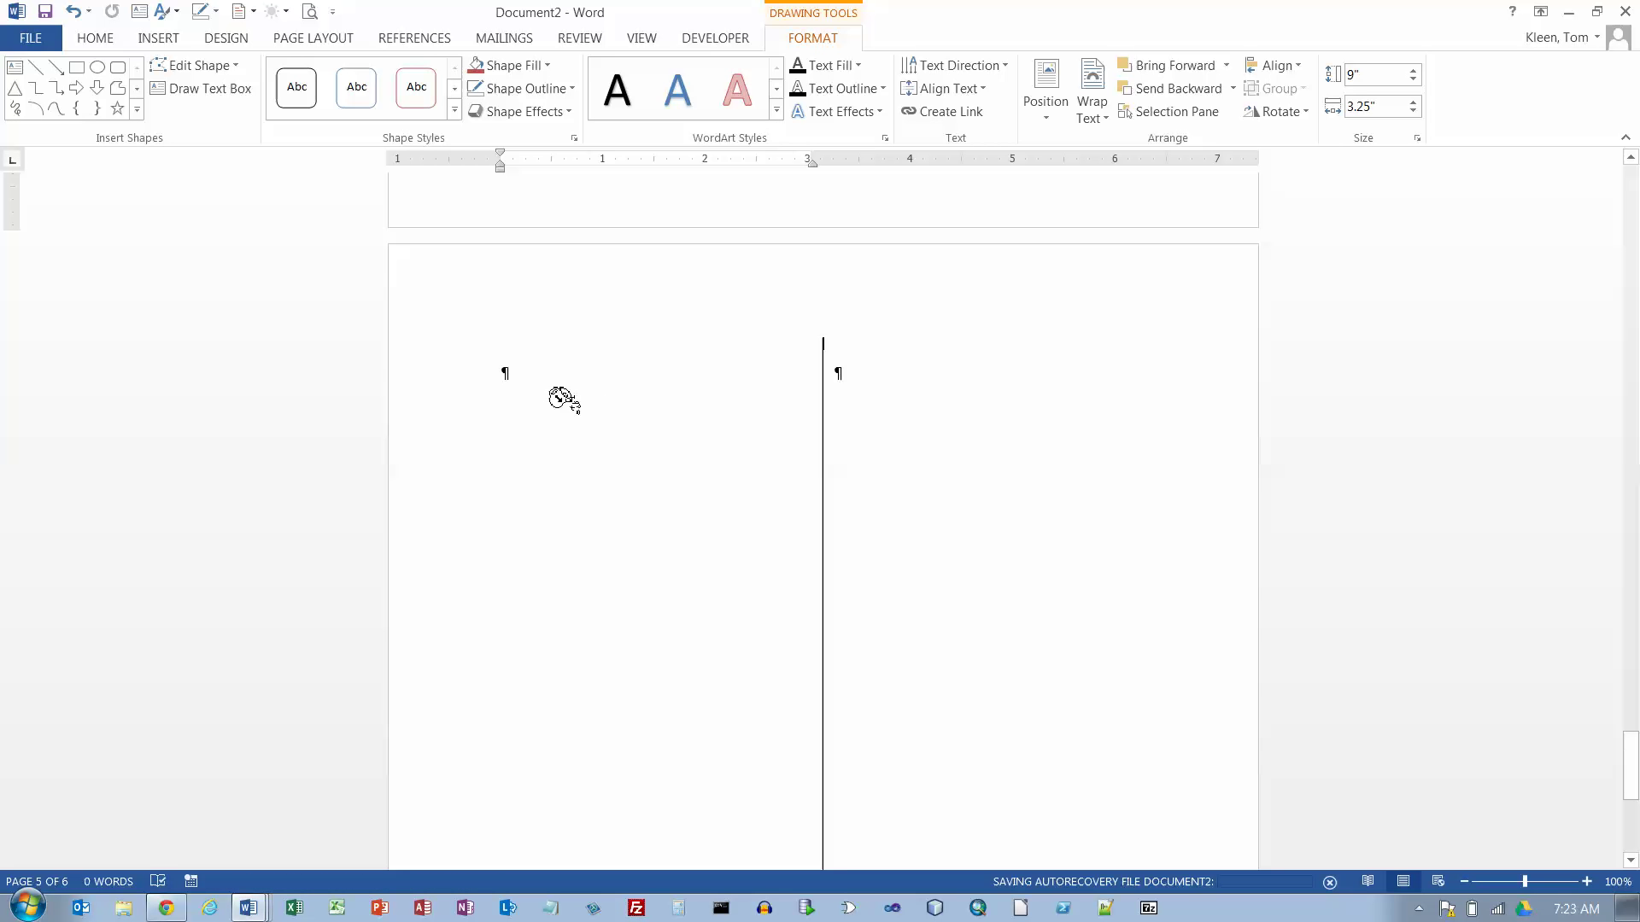
left_click(561, 384)
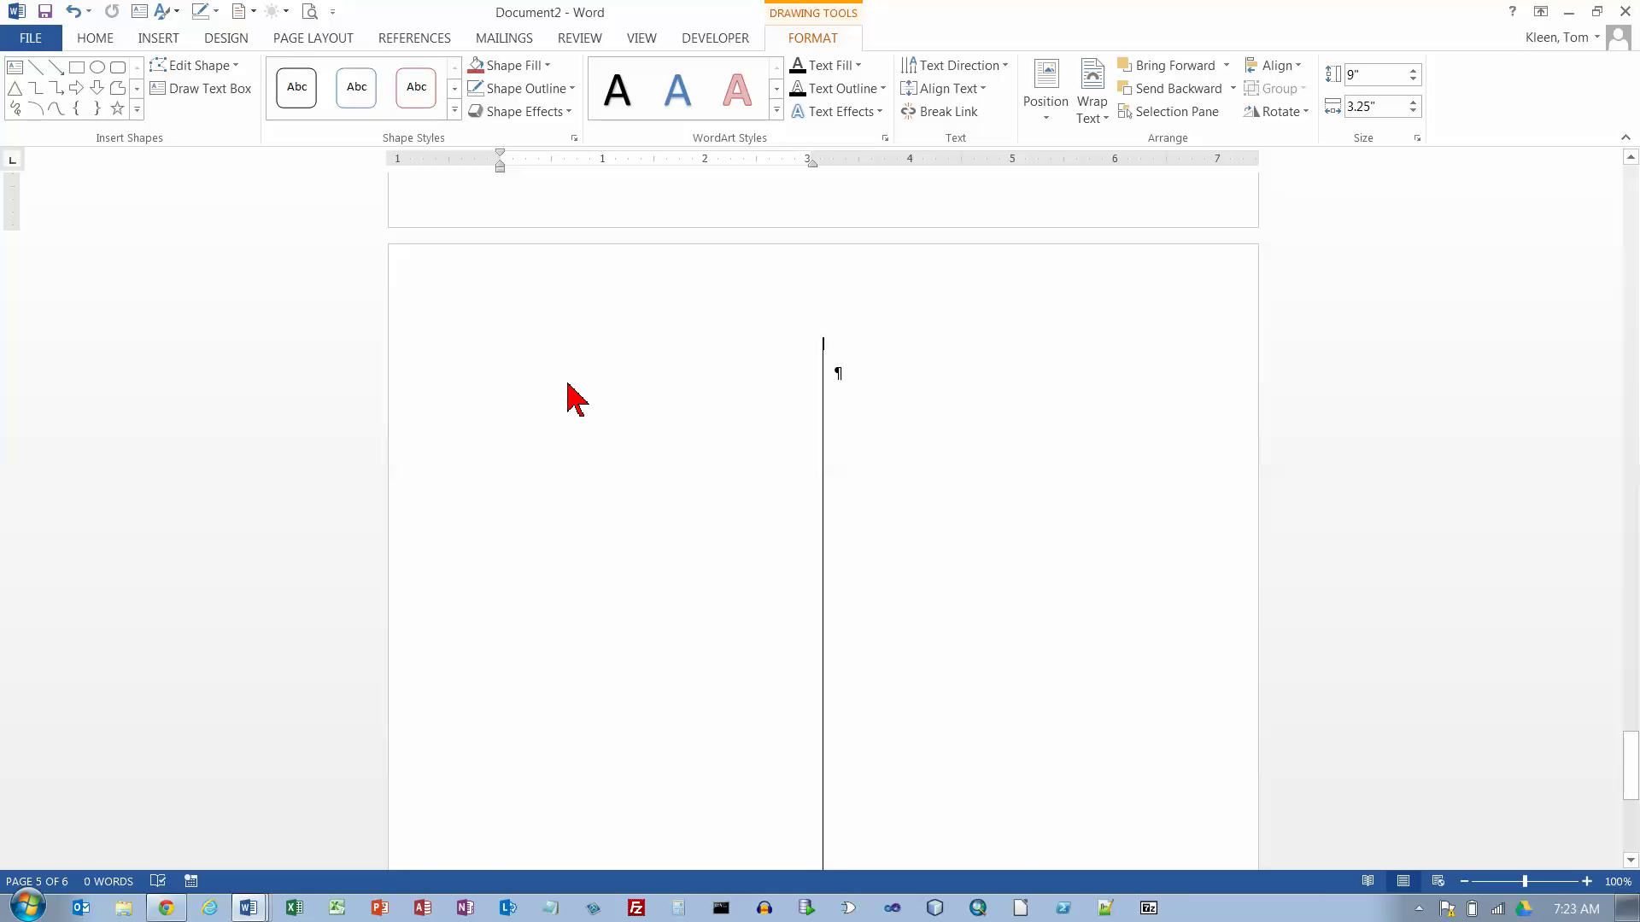
scroll(749, 361, "up", 20)
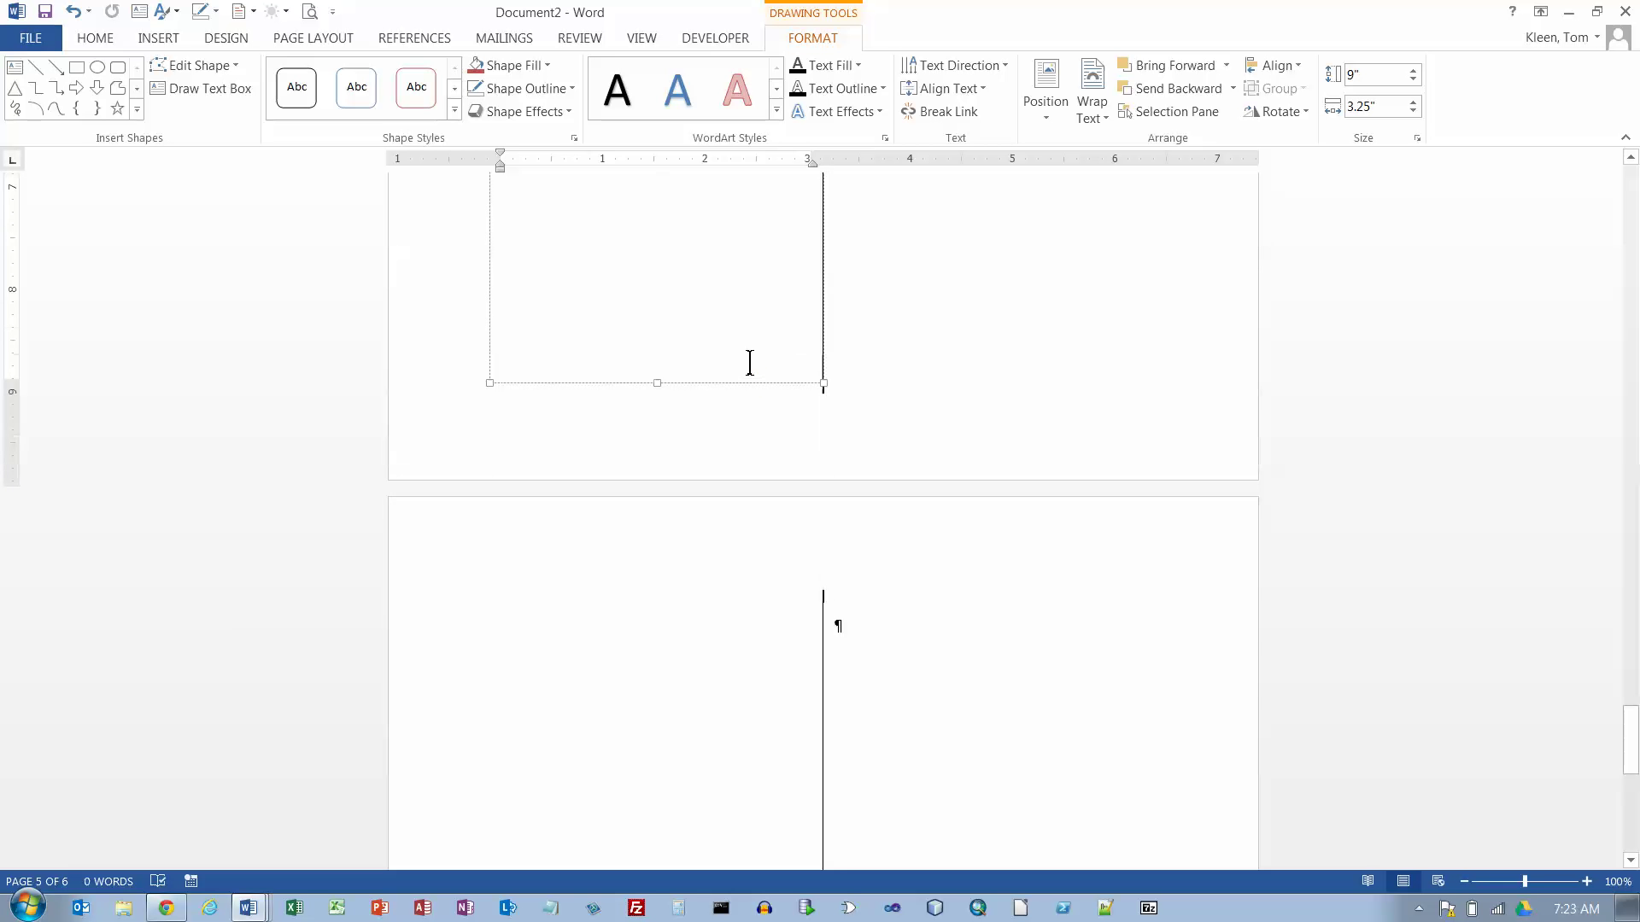
scroll(749, 361, "up", 5)
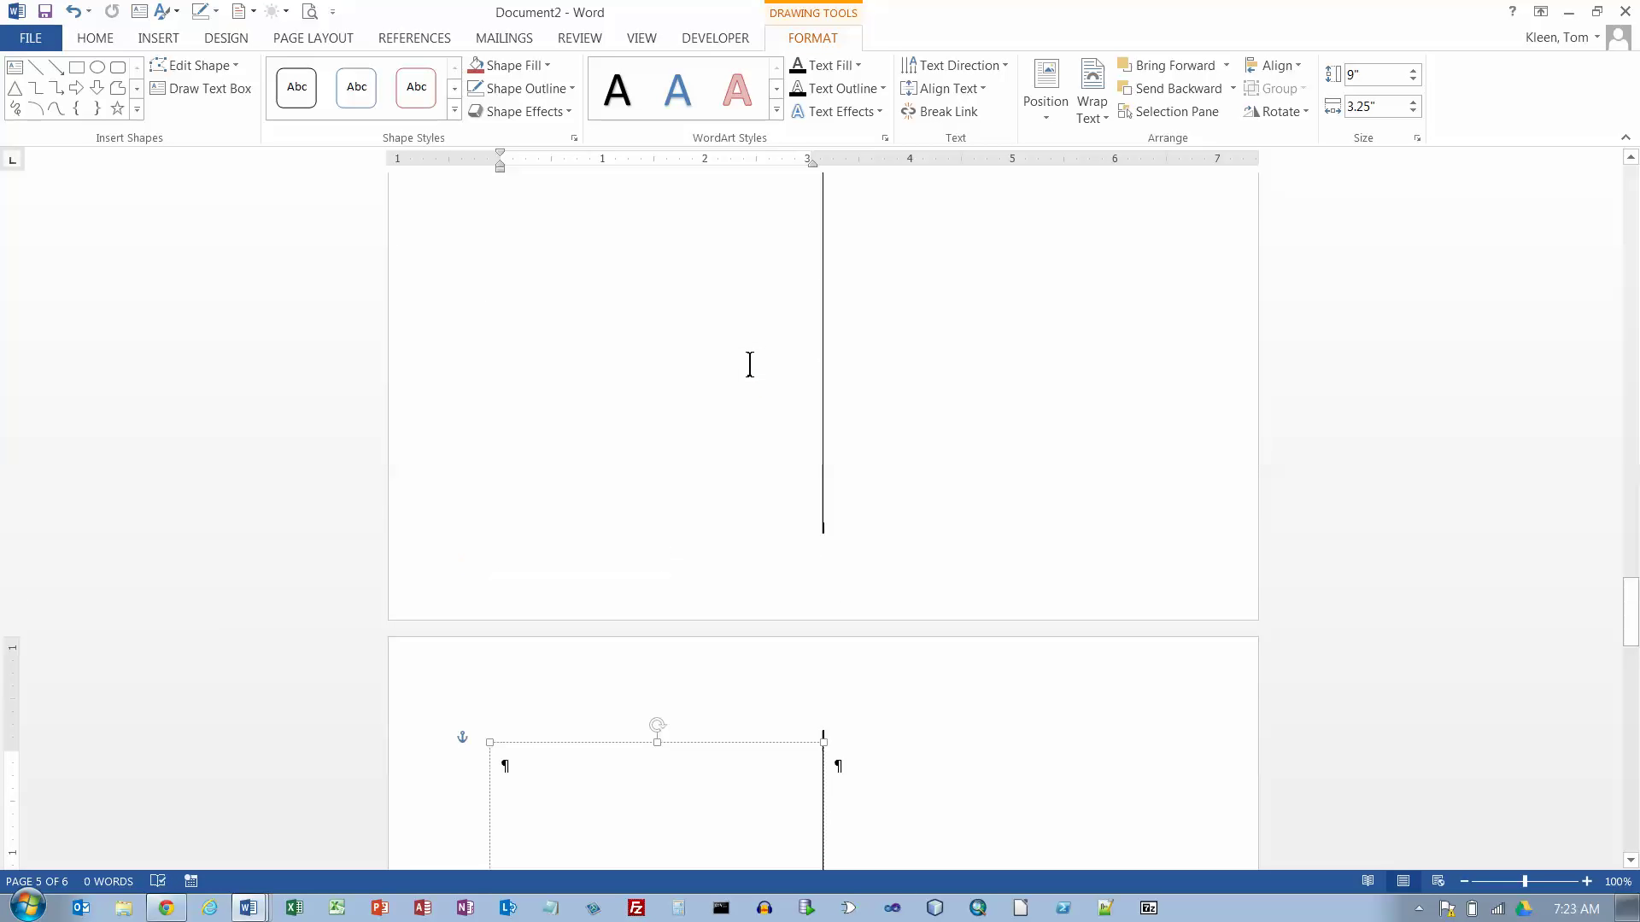
scroll(699, 279, "down", 10)
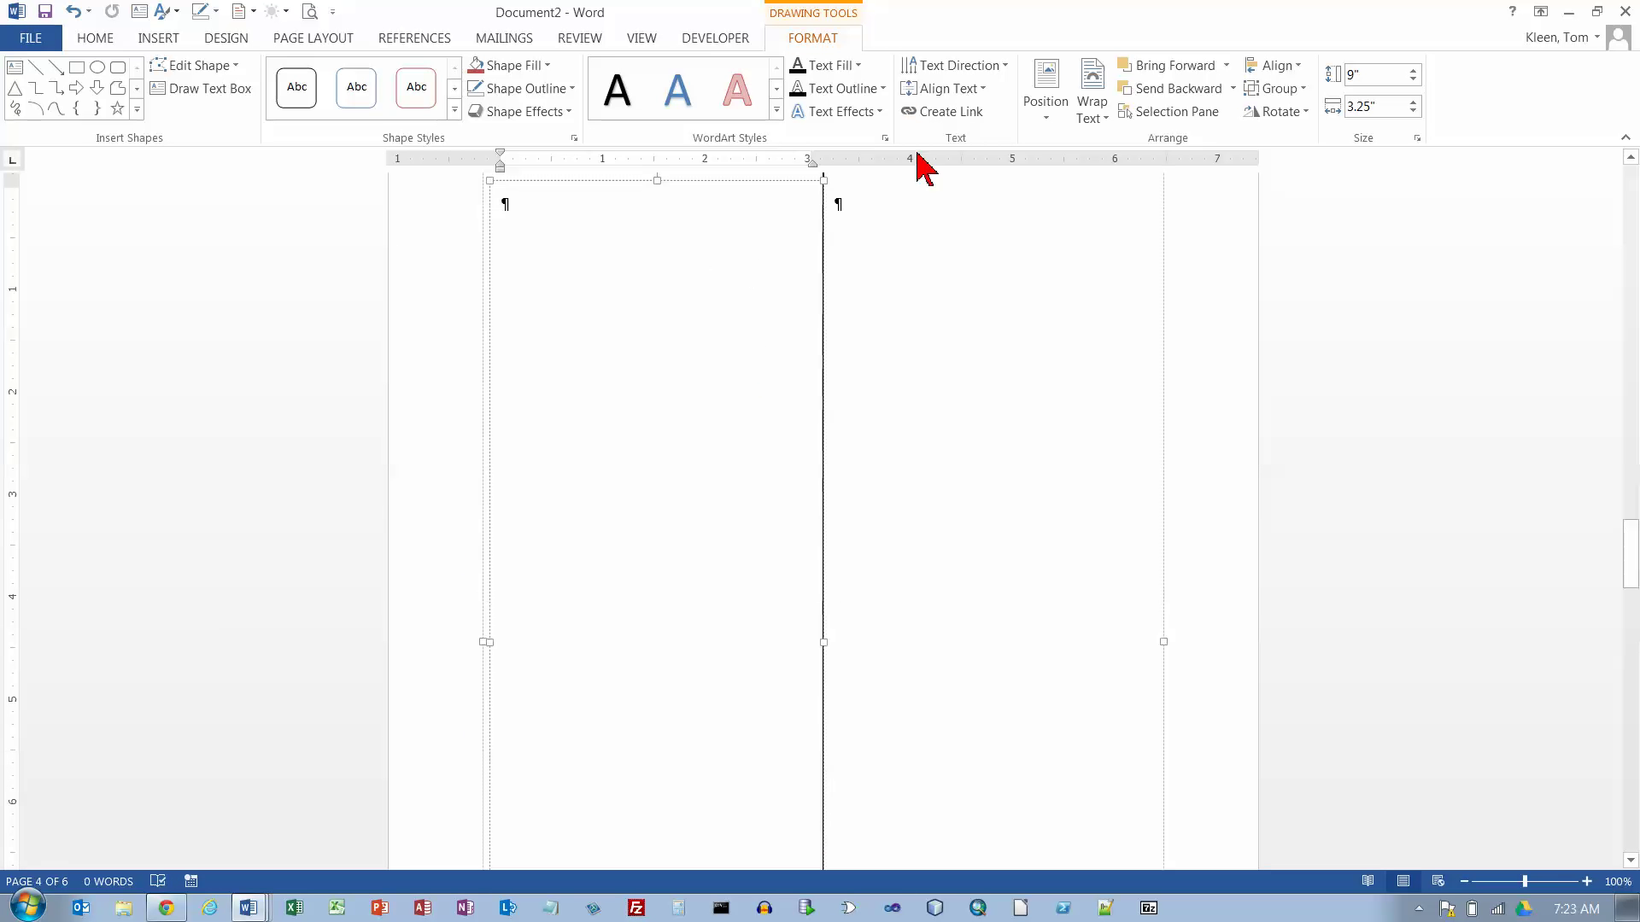
left_click(954, 118)
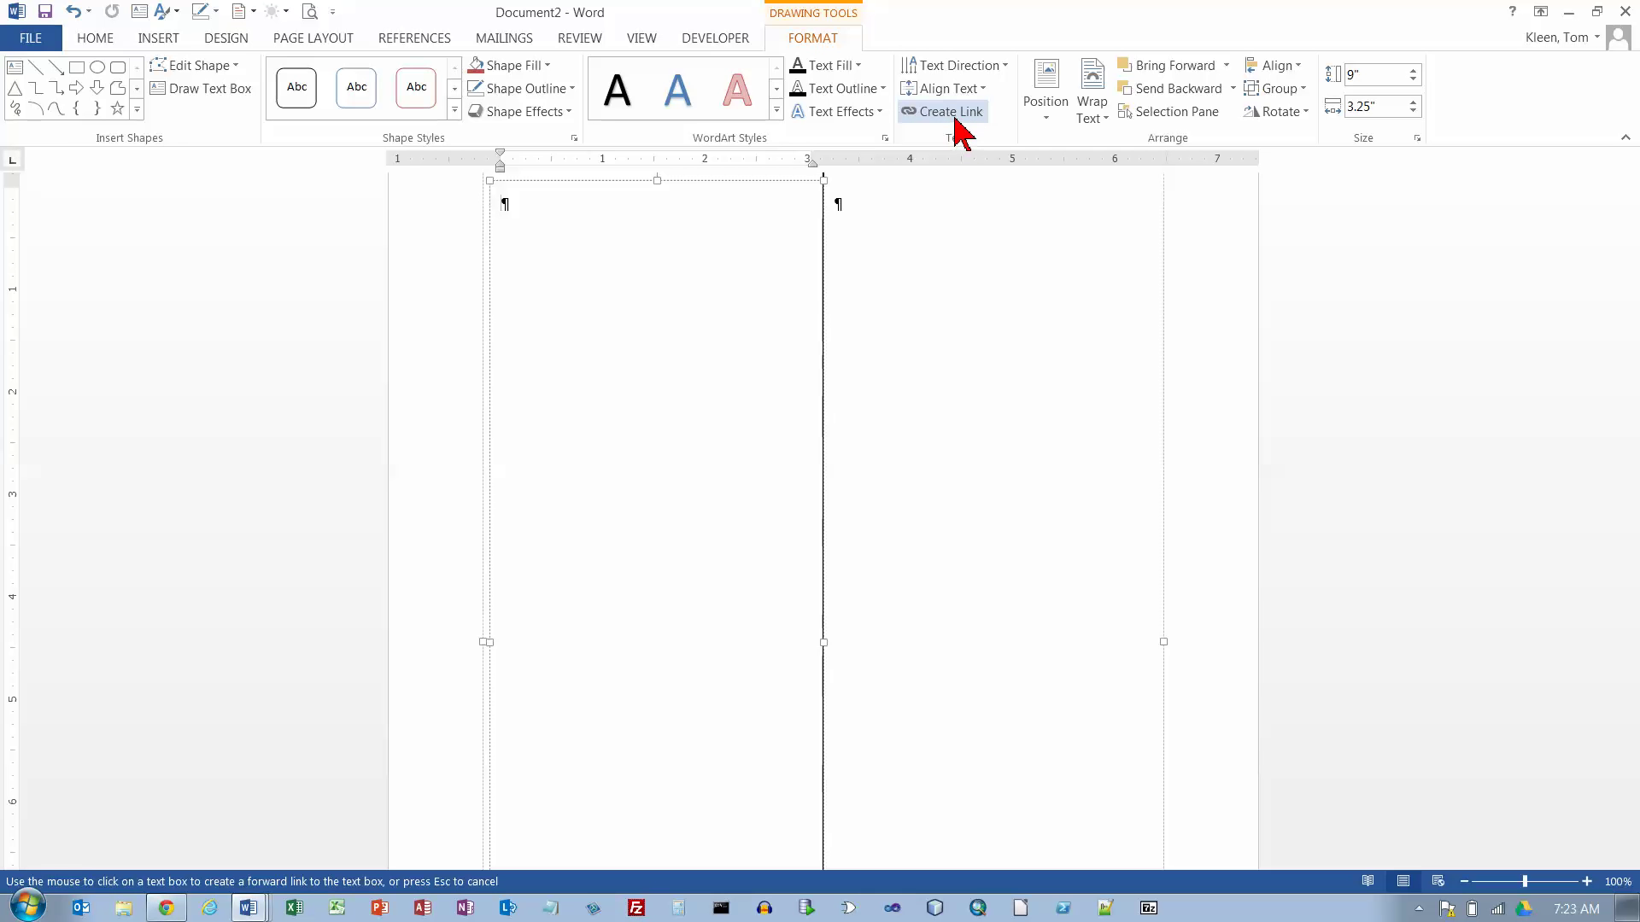
left_click(732, 292)
Ungroup the two text boxes and divider line on page 4.
scroll(773, 385, "up", 5)
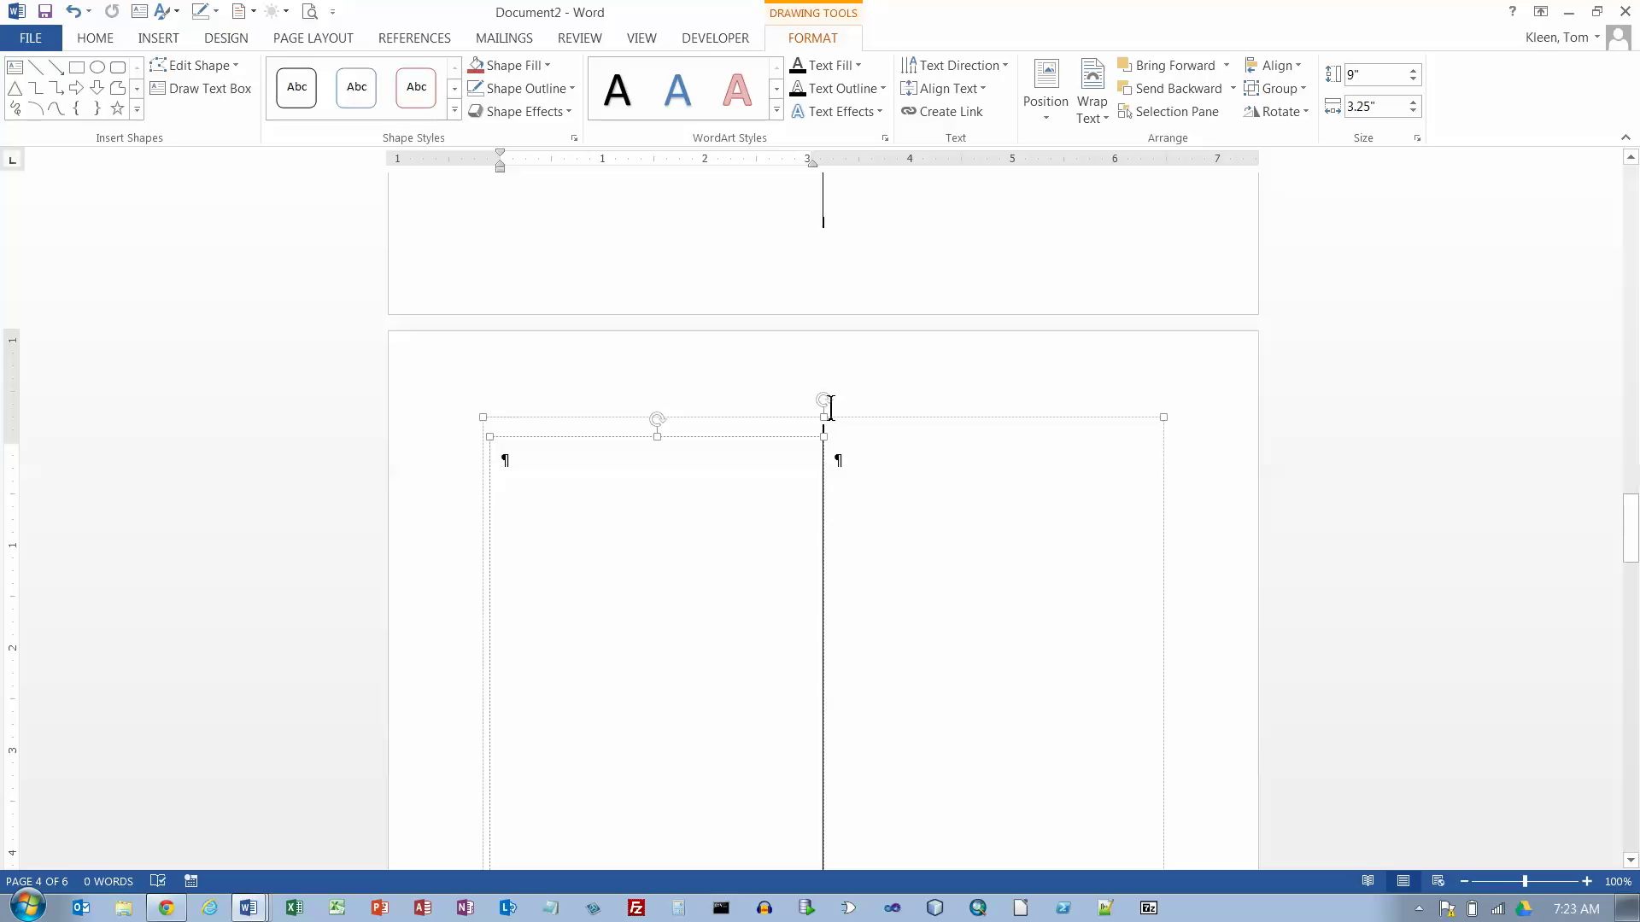
left_click(820, 421)
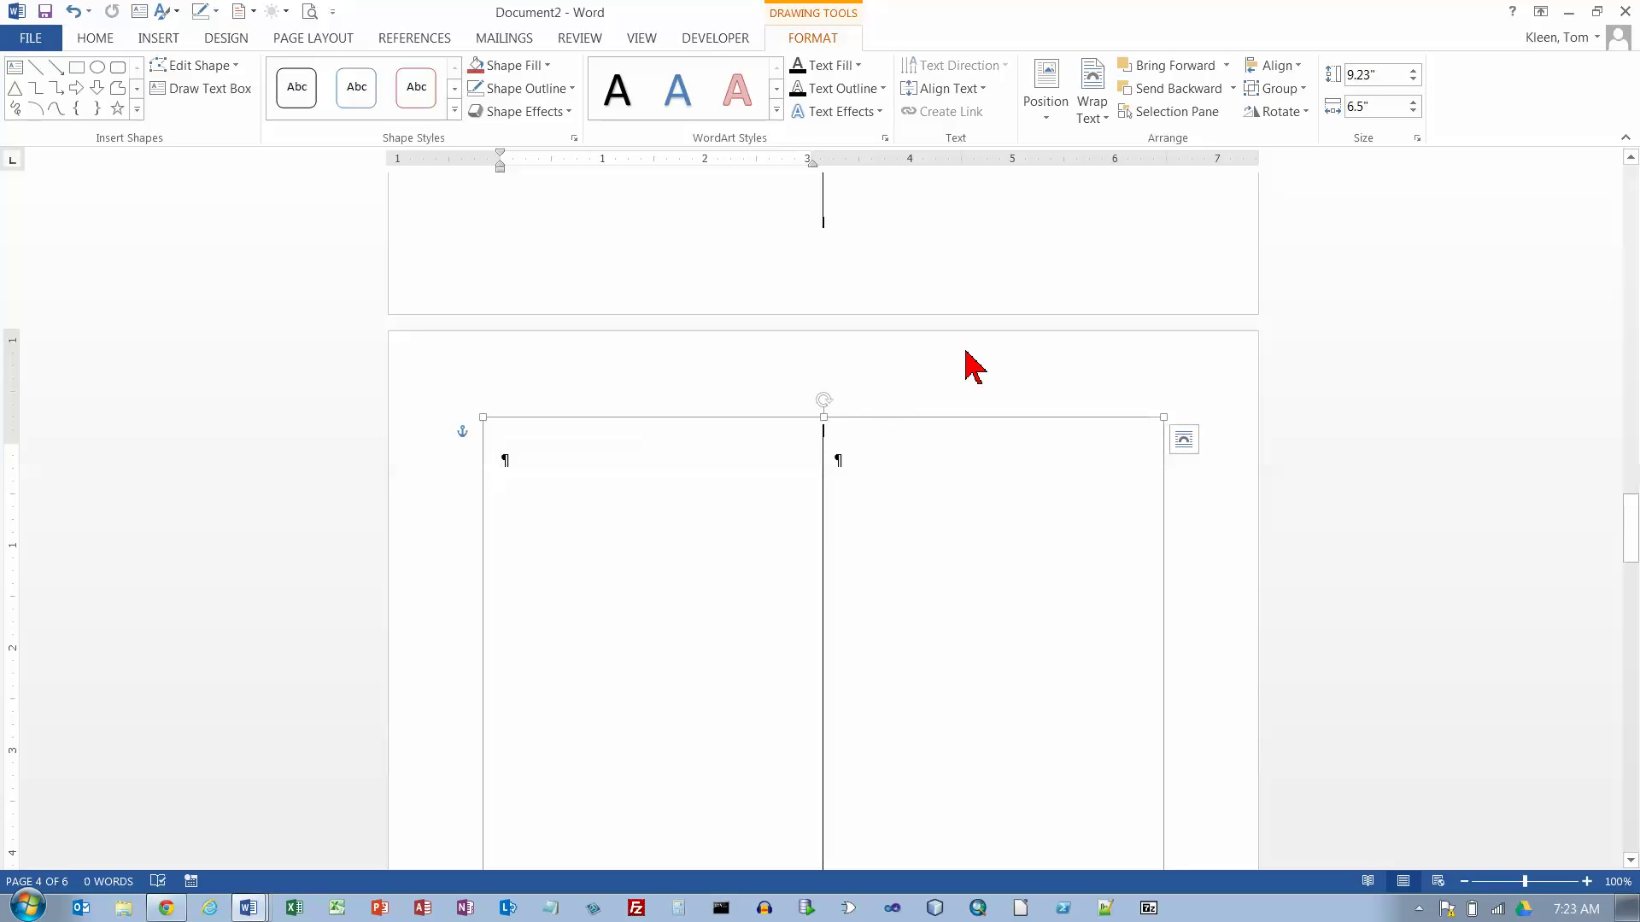
left_click(1302, 90)
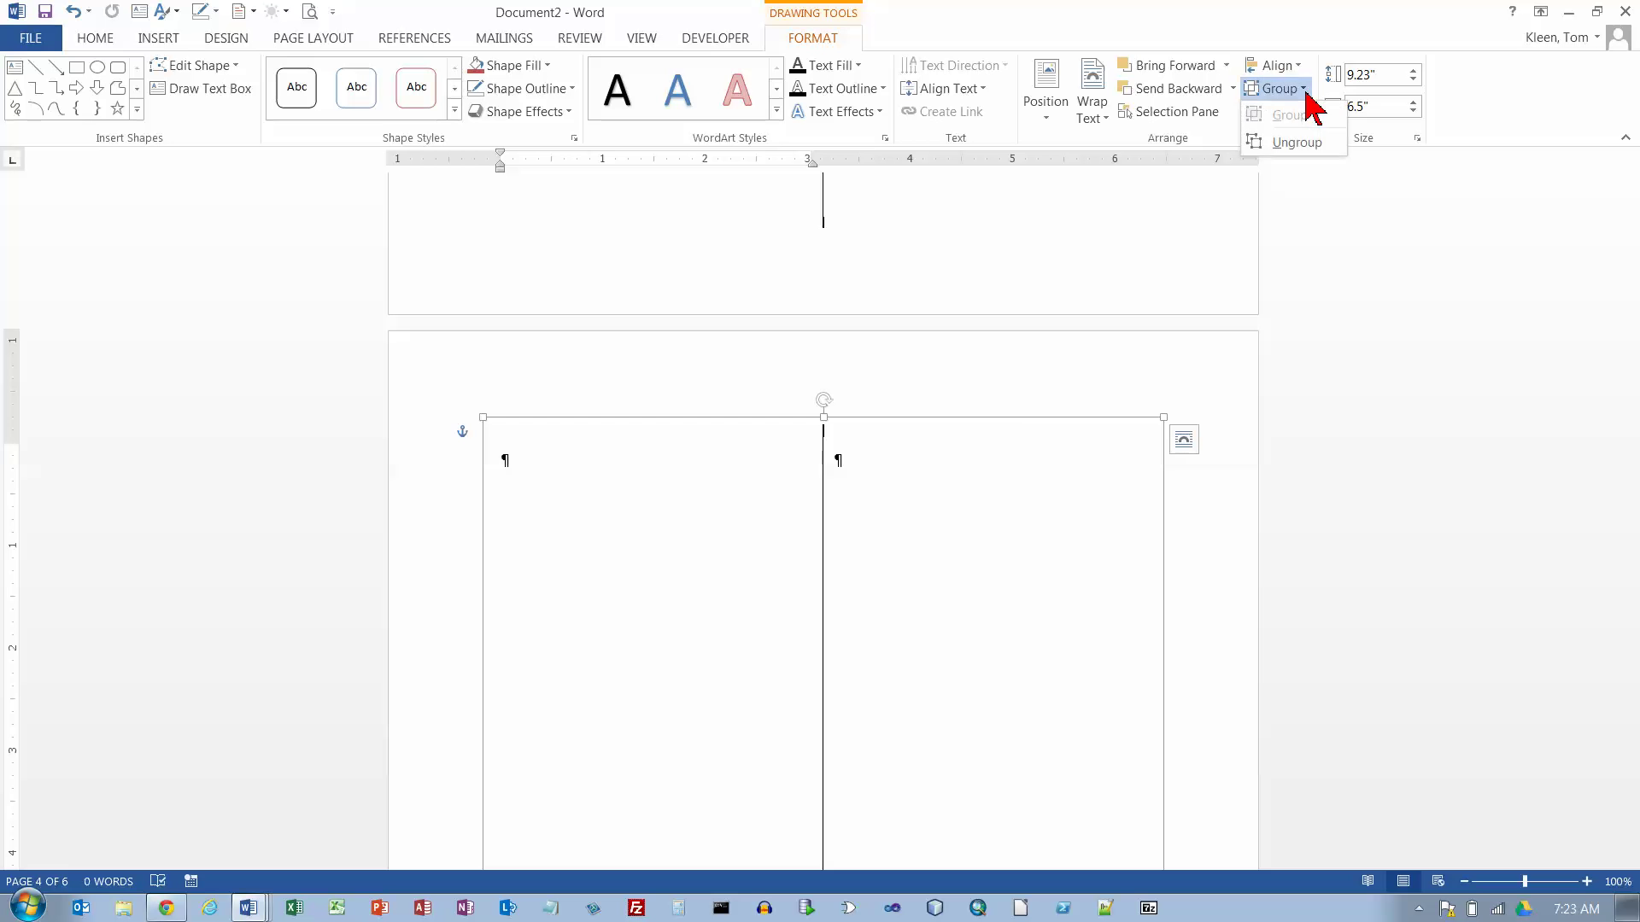
left_click(1298, 142)
Ungroup the two text boxes and divider line on page 3.
scroll(1110, 316, "up", 9)
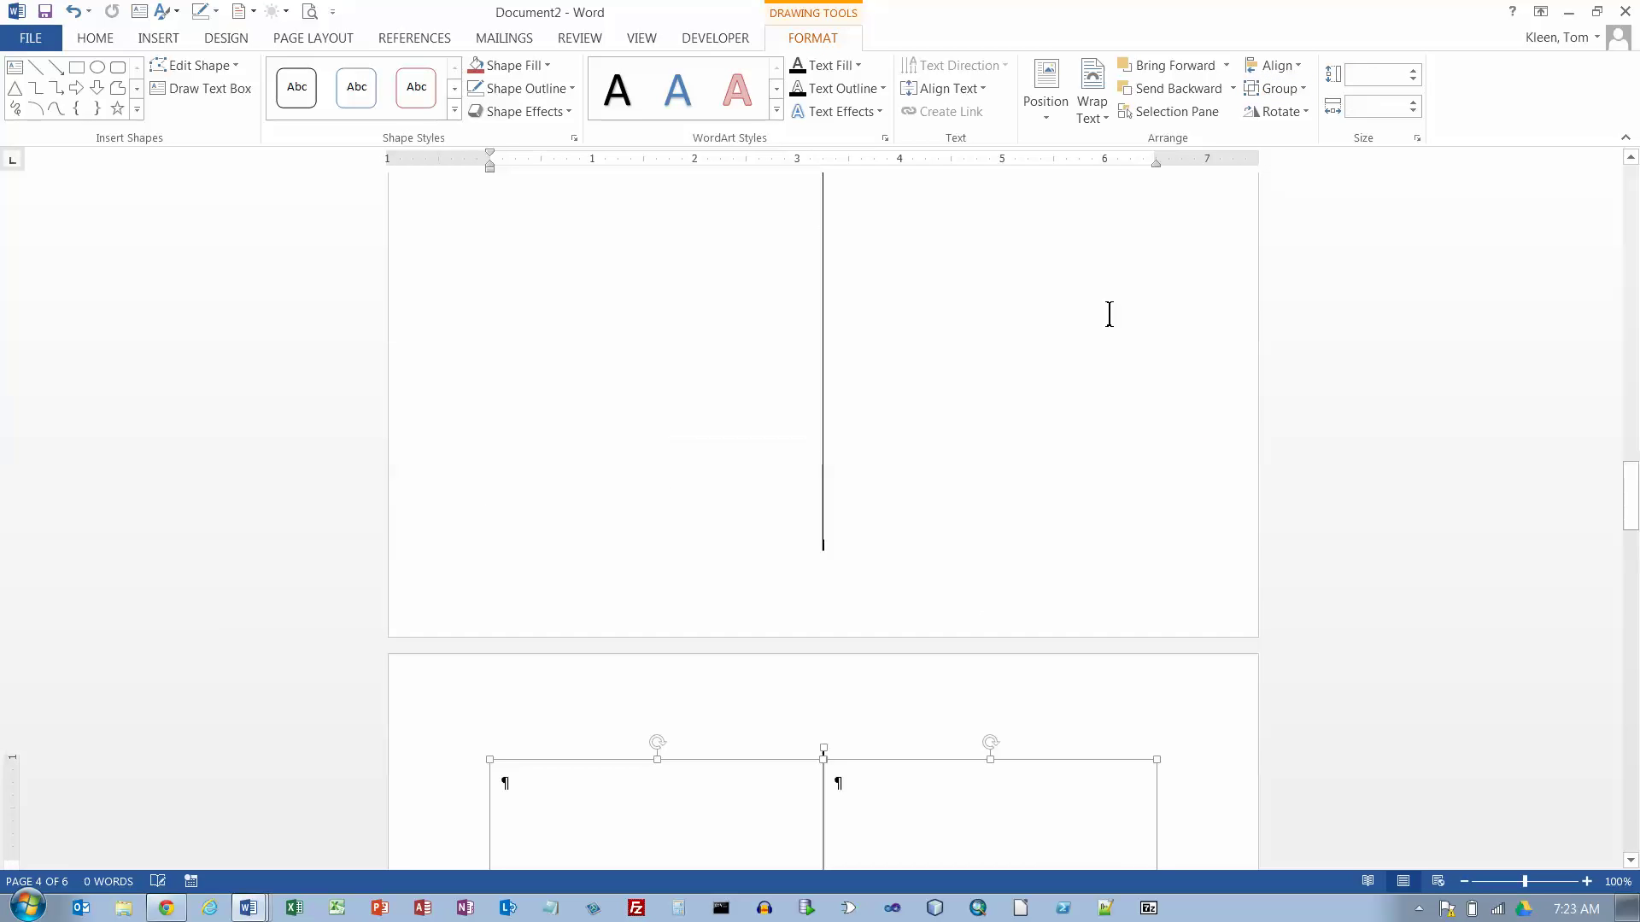
scroll(1110, 314, "down", 9)
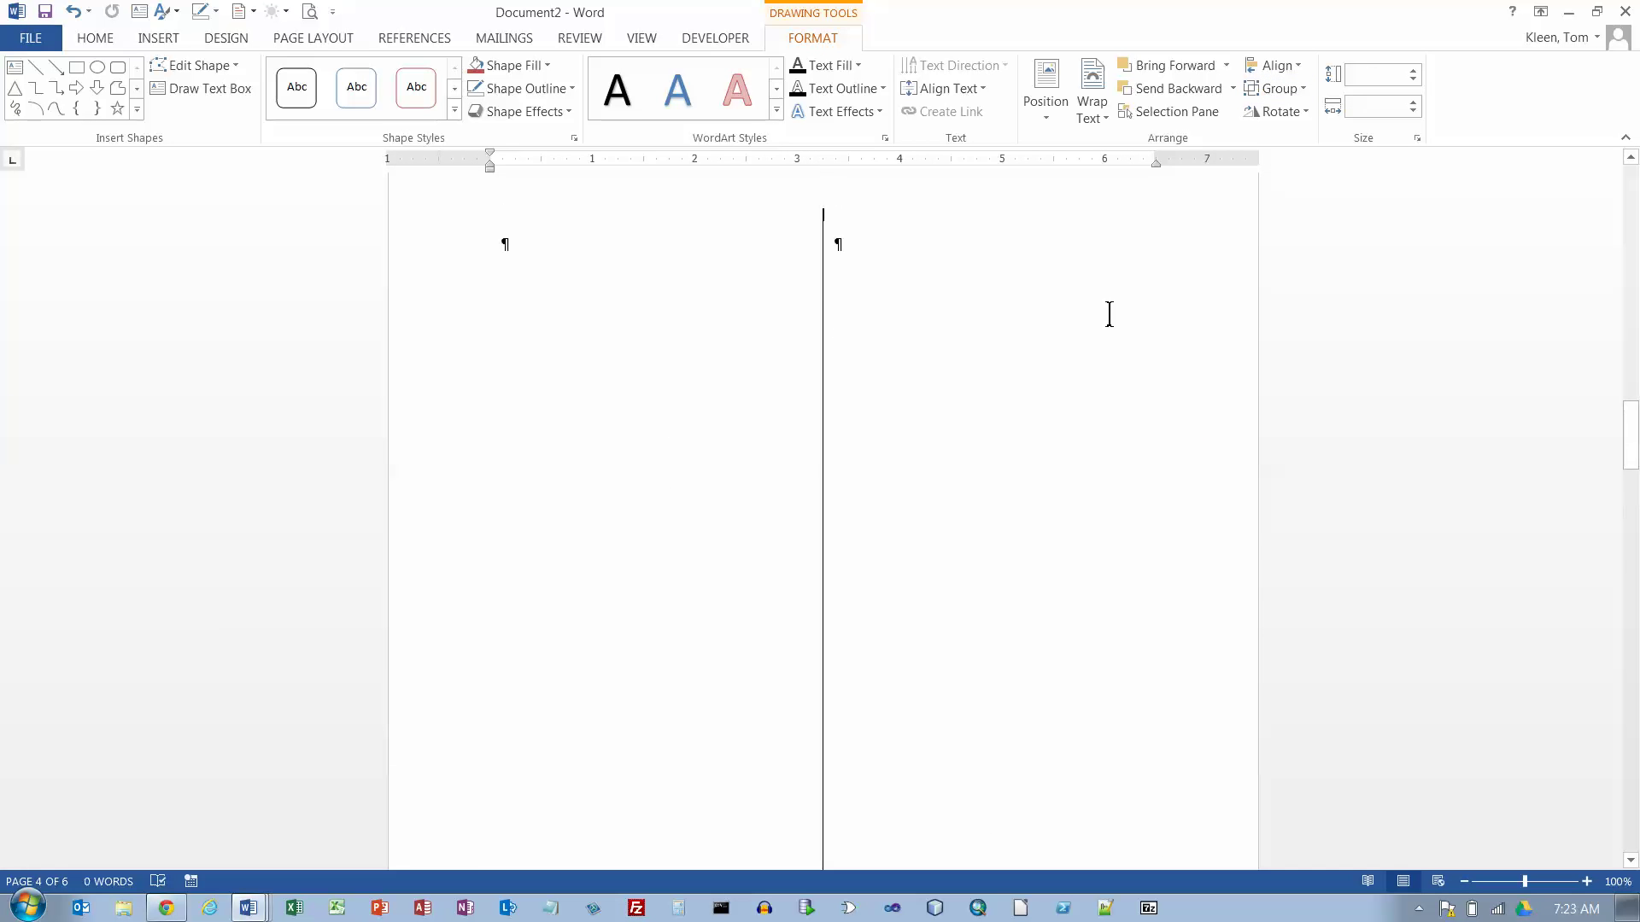
left_click(928, 450)
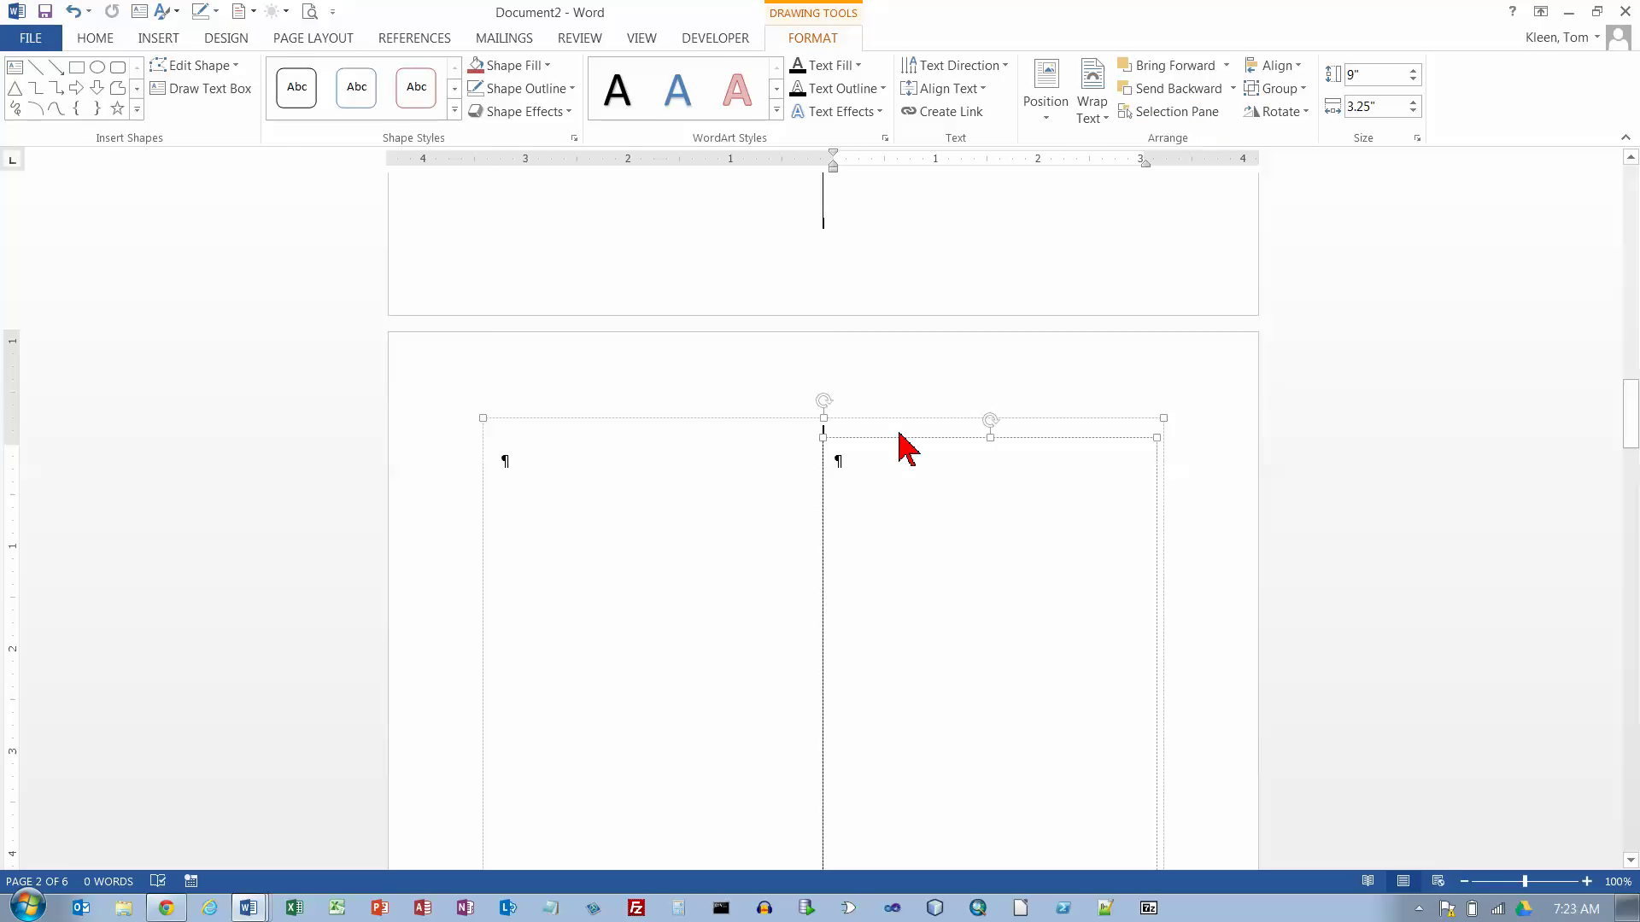
left_click(902, 425)
left_click(795, 450)
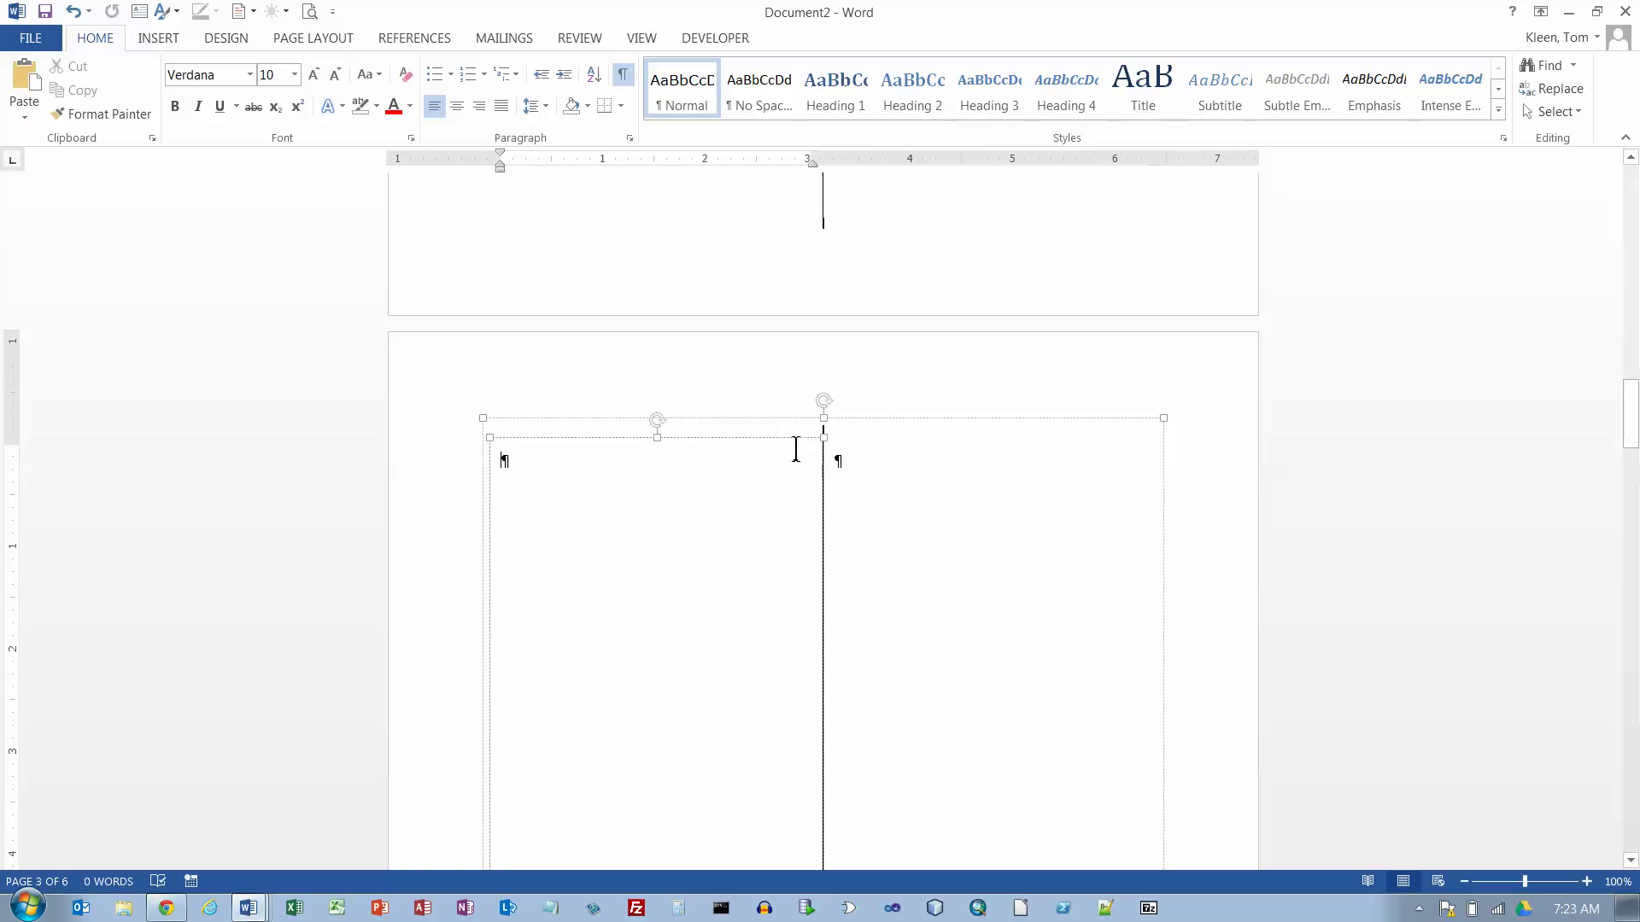
left_click(803, 422)
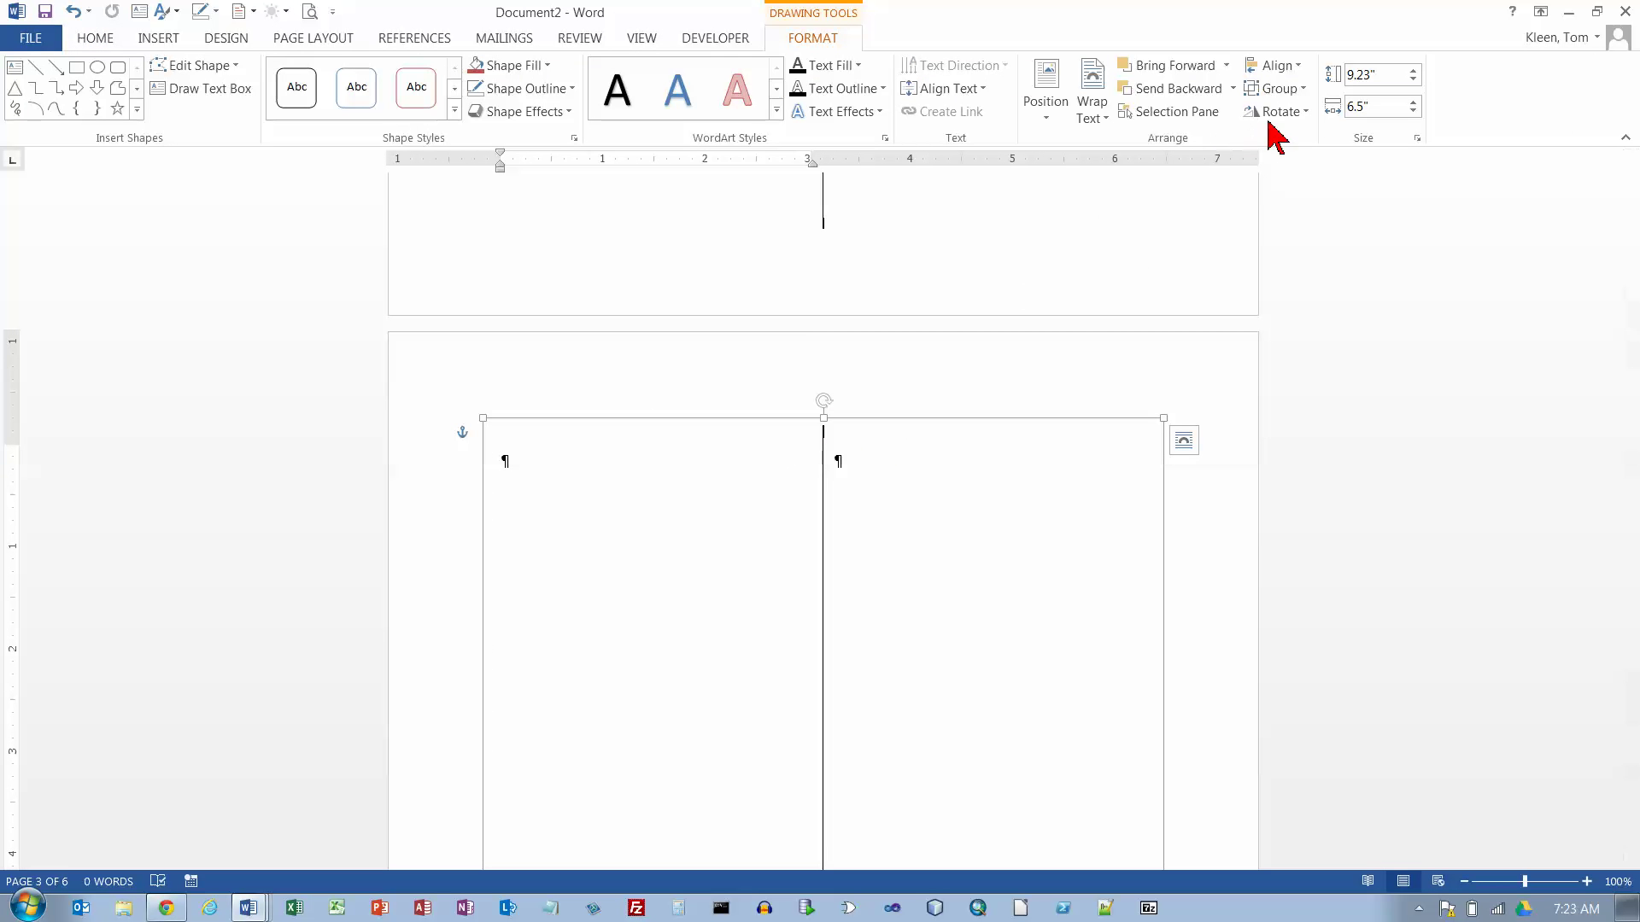
left_click(1303, 90)
left_click(1297, 141)
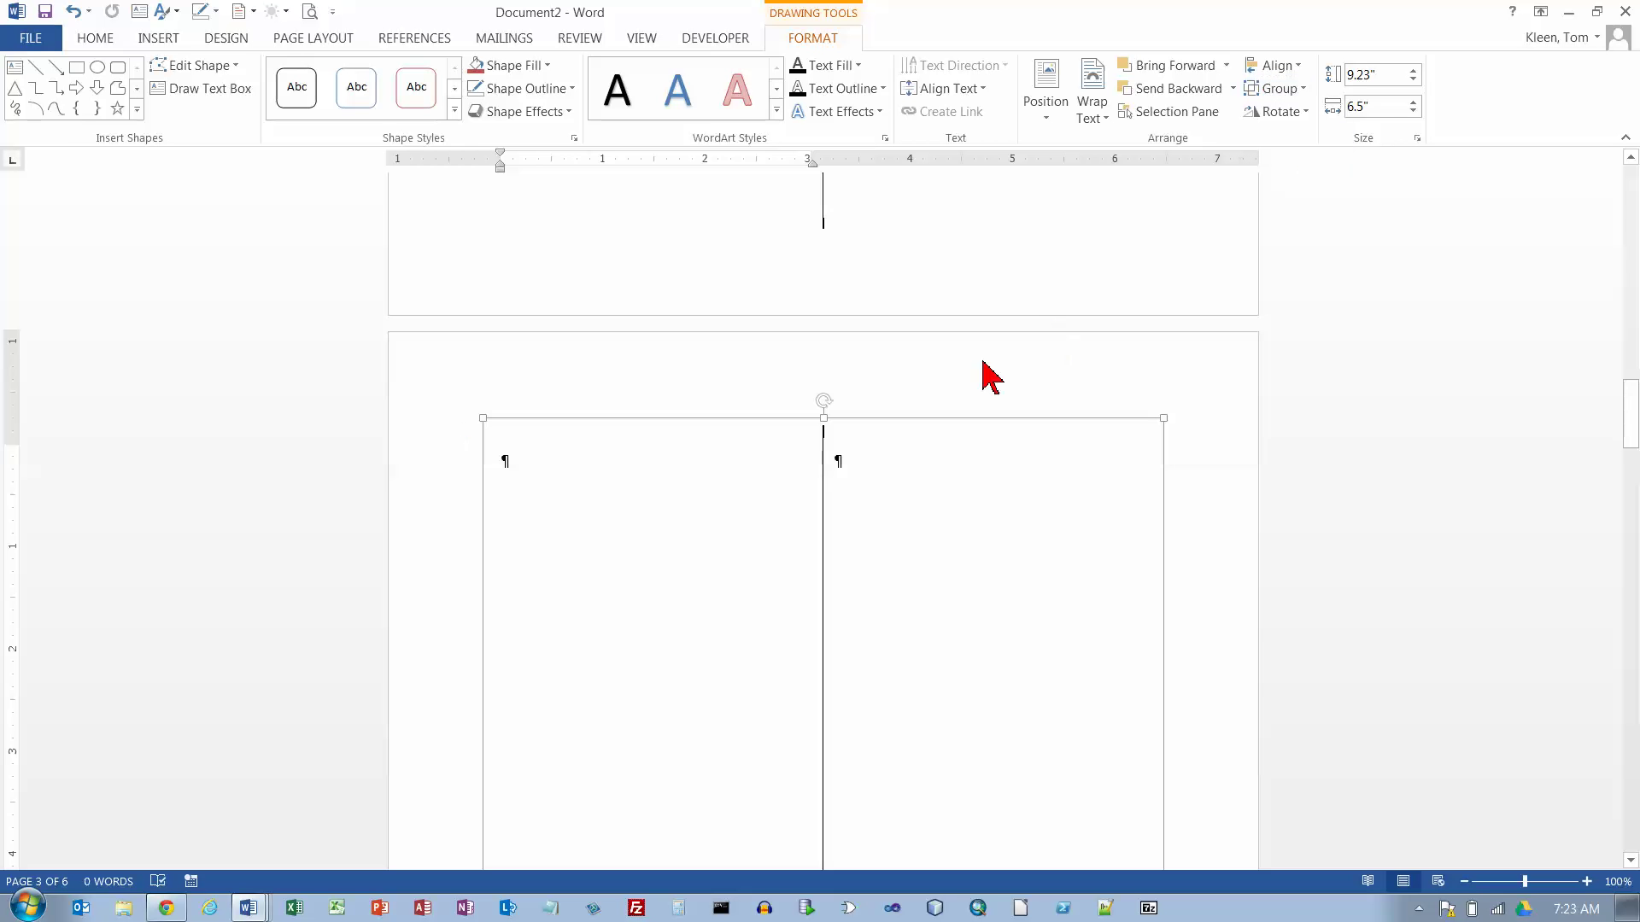
Ungroup the two text boxes and divider line on page 2.
scroll(975, 367, "down", 7)
scroll(974, 367, "up", 8)
left_click(822, 485)
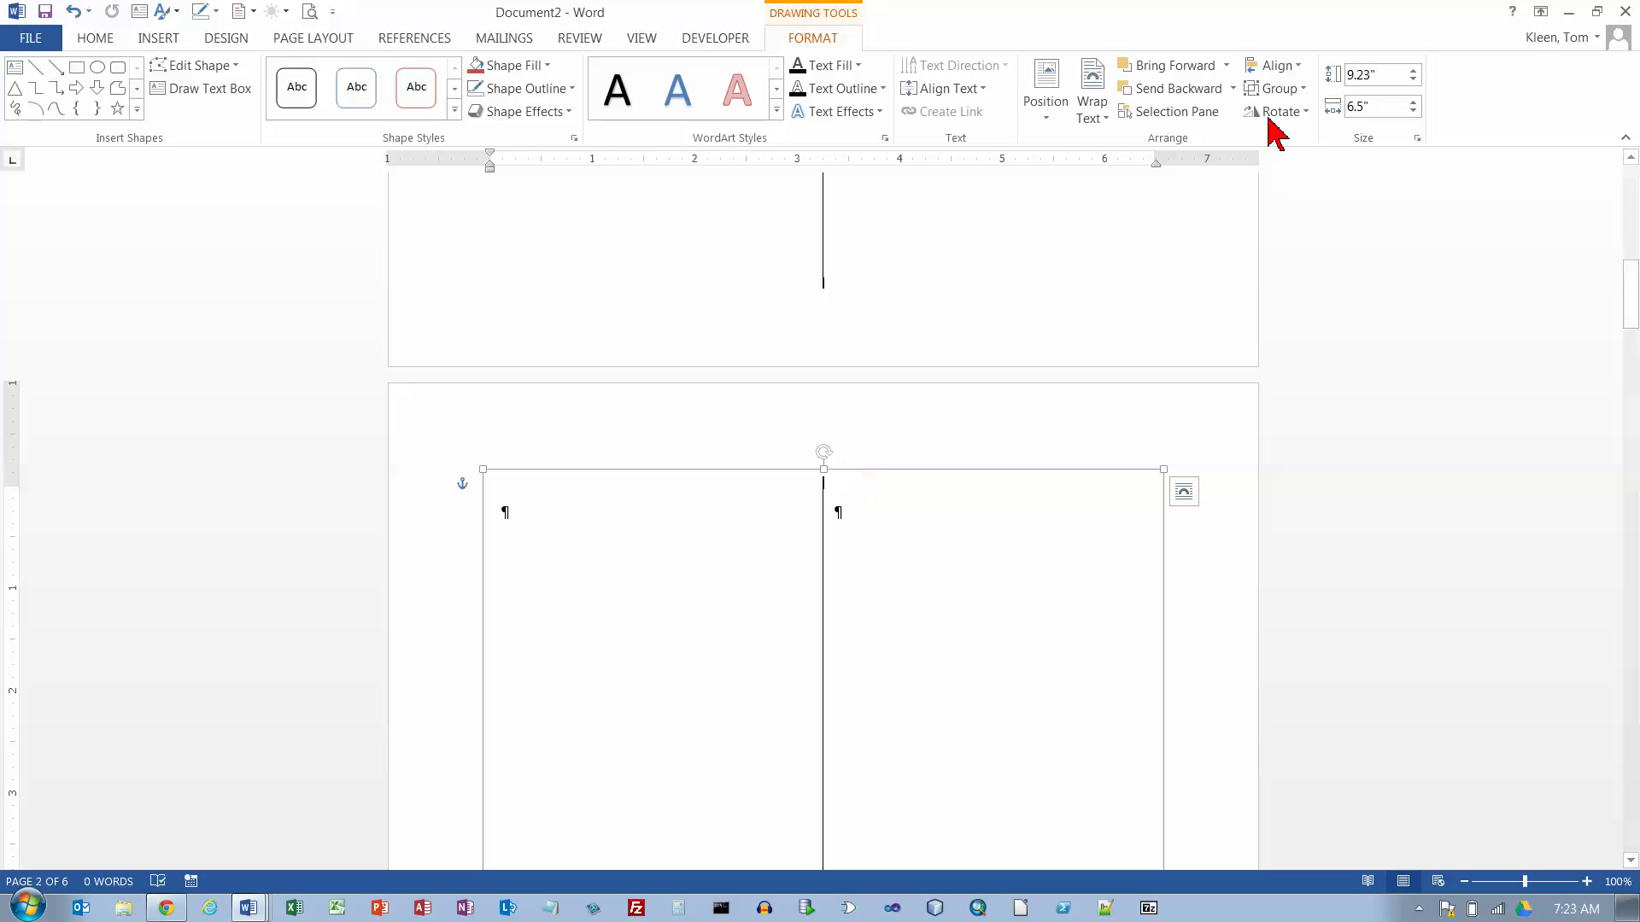
left_click(1303, 89)
left_click(1299, 156)
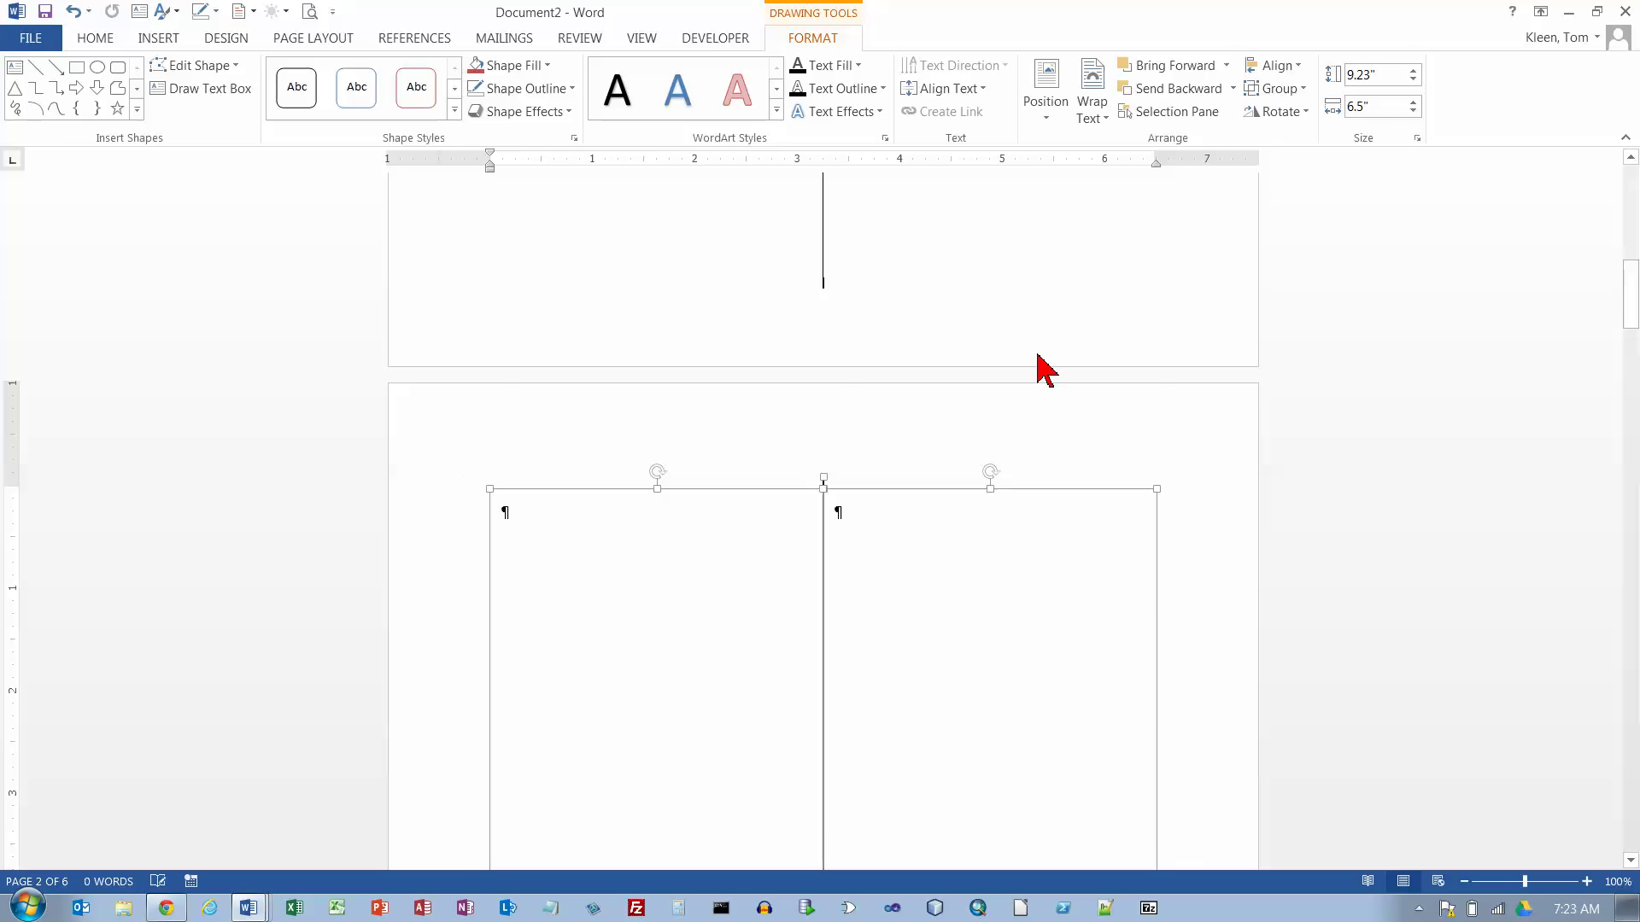
Ungroup the two text boxes and divider line on page 1.
scroll(1037, 355, "up", 4)
scroll(1036, 353, "down", 6)
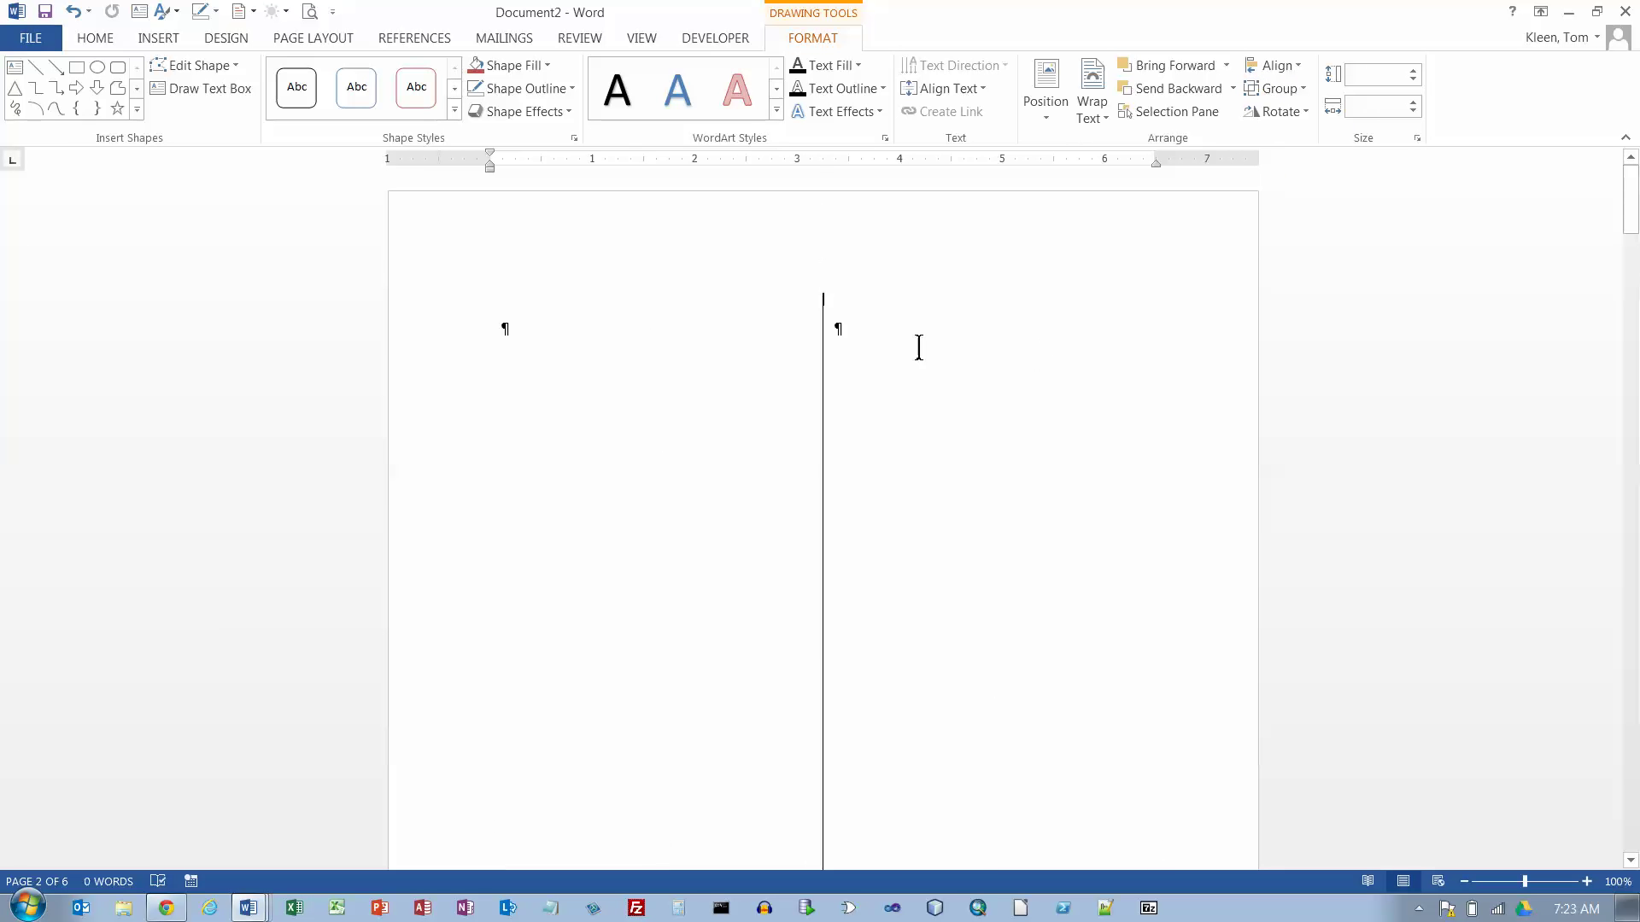
left_click(836, 288)
left_click(851, 299)
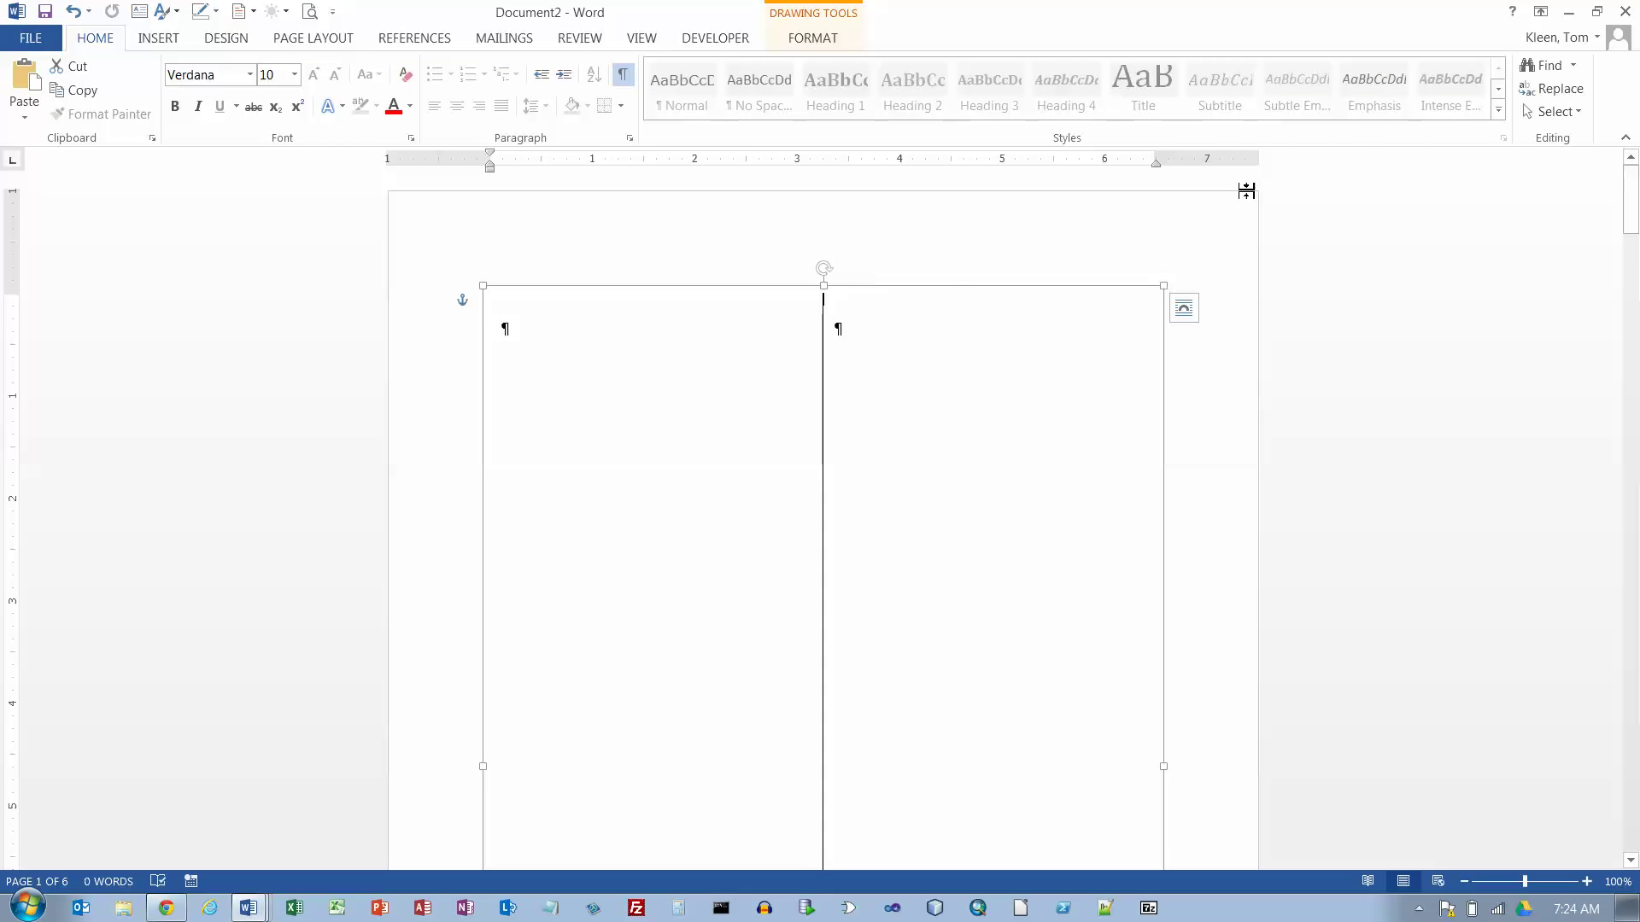
left_click(824, 41)
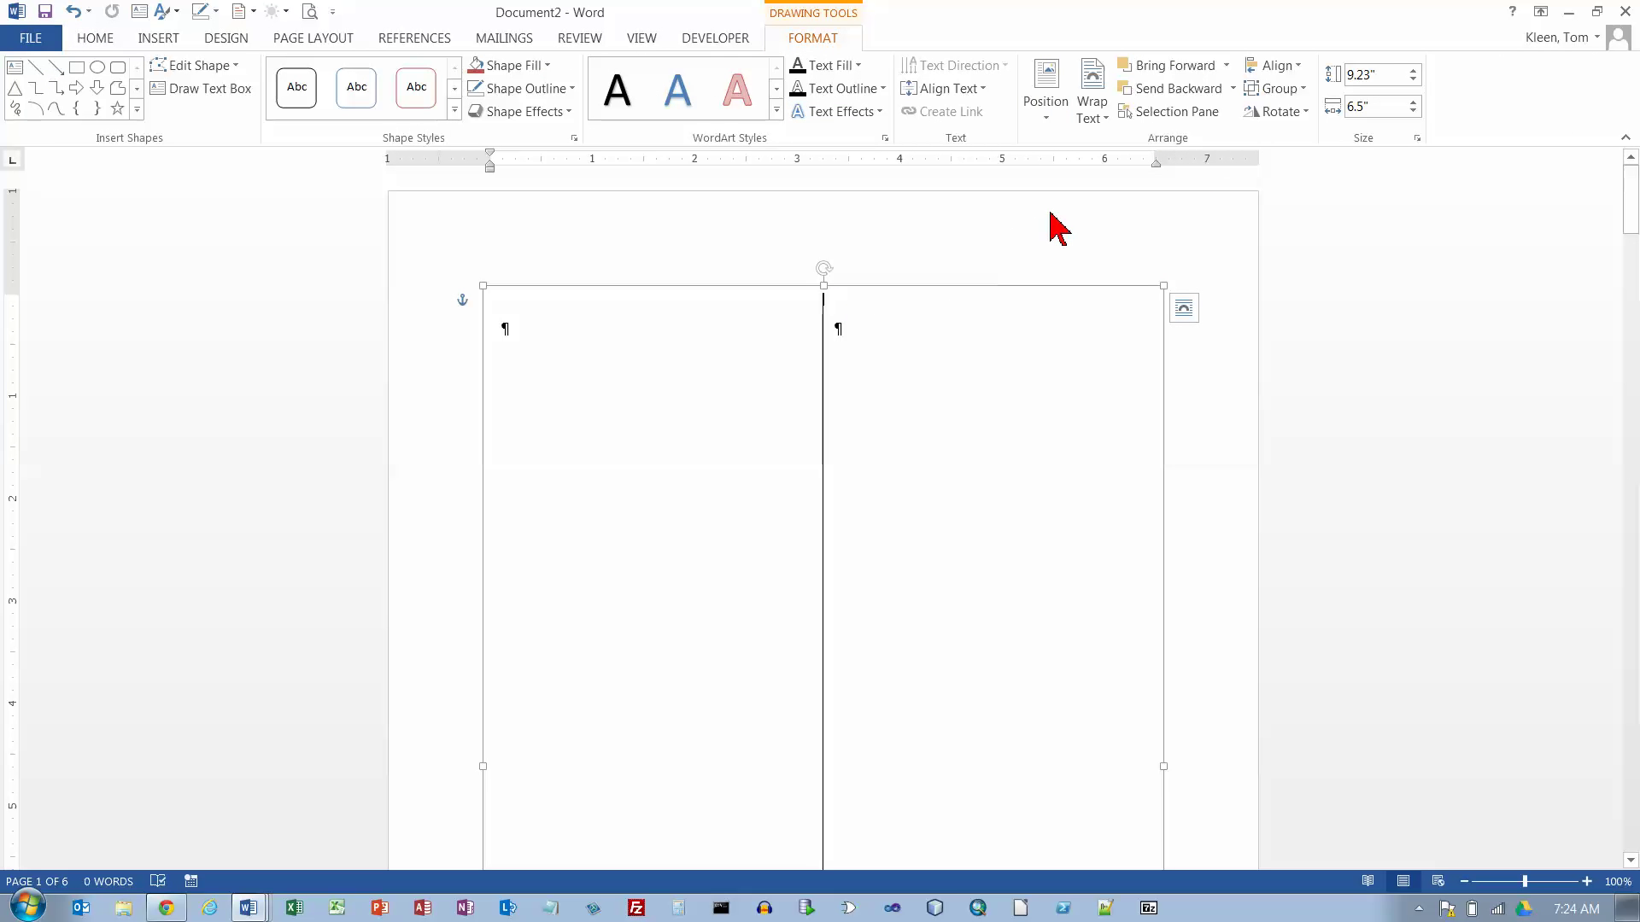
left_click(1281, 91)
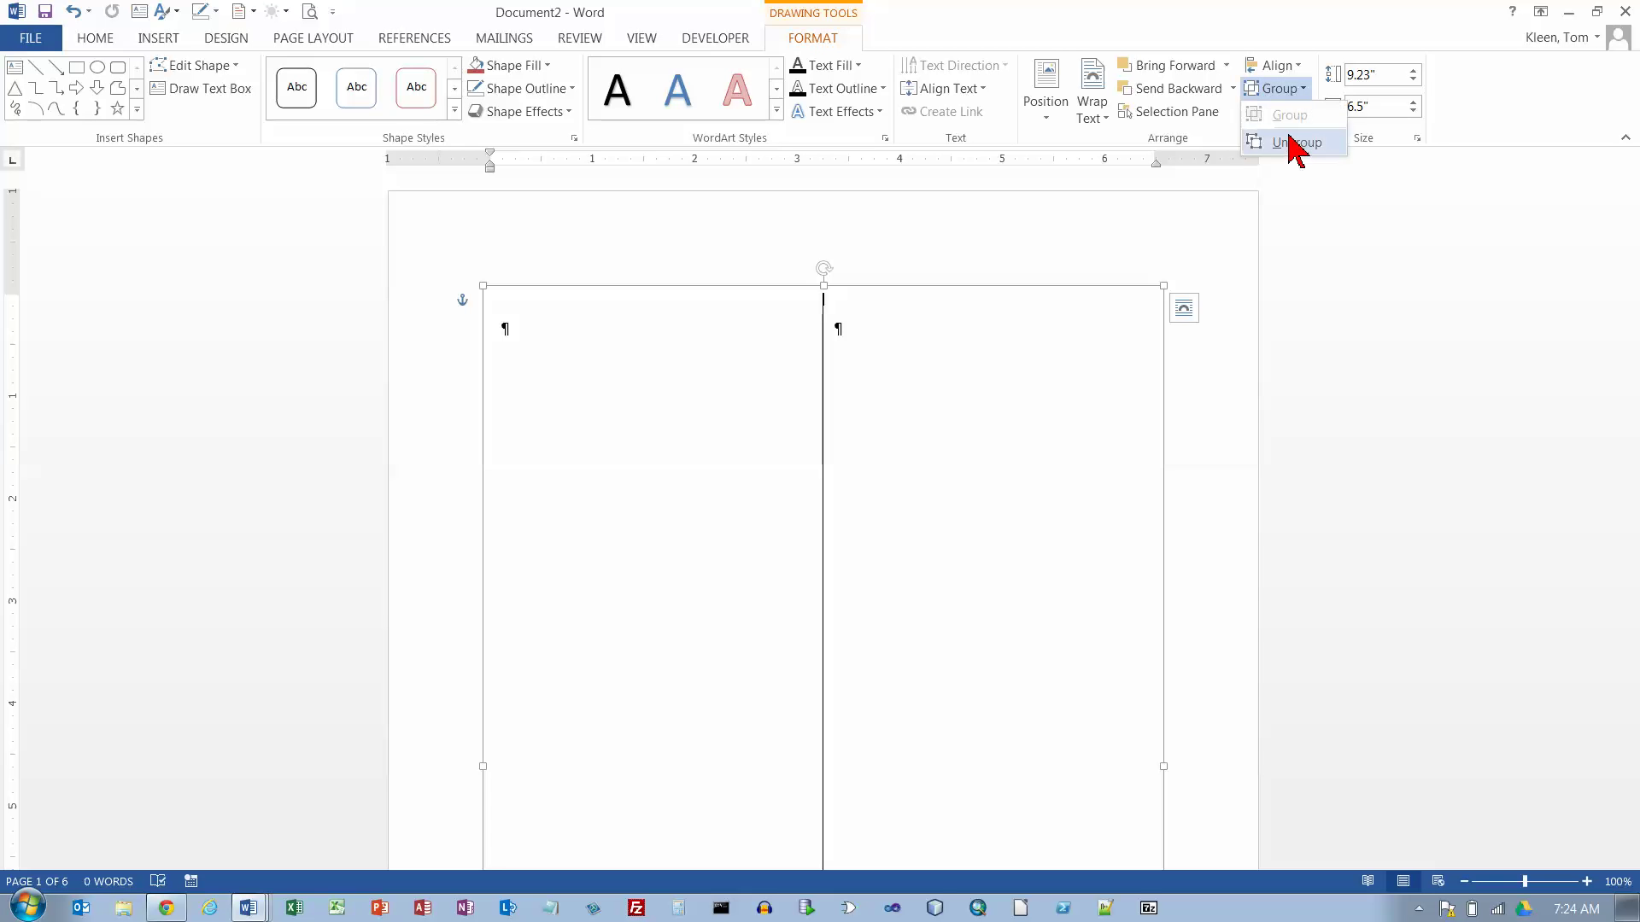
left_click(1288, 145)
Check the linked left text boxes on page 6 and page 5.
left_click_drag(1634, 220, 1621, 826)
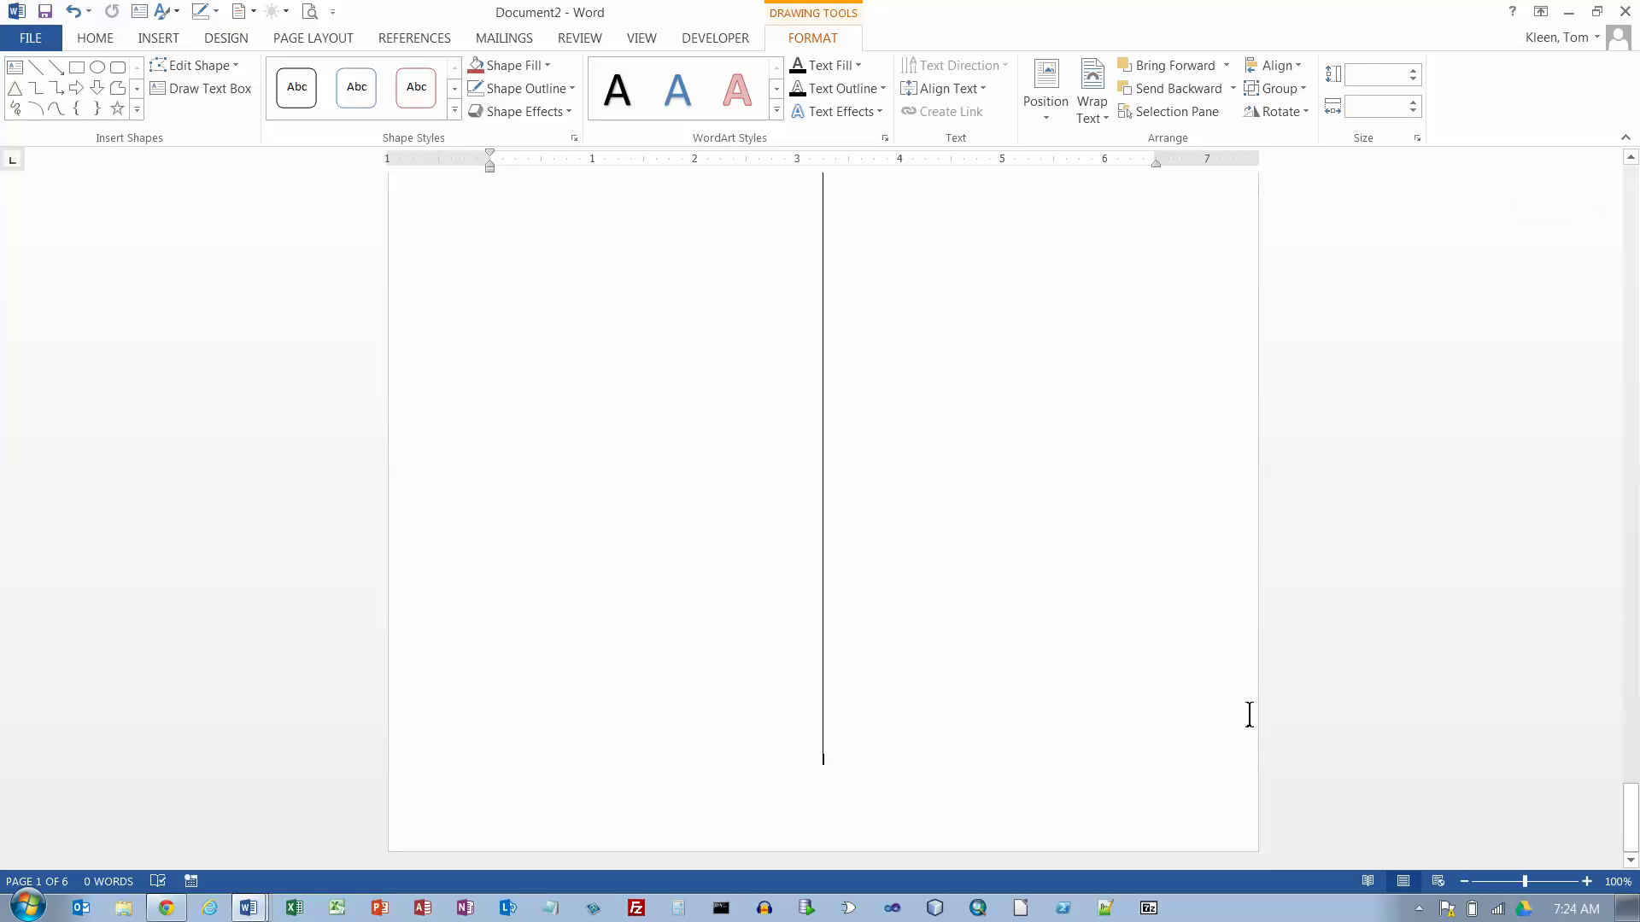
scroll(590, 341, "up", 5)
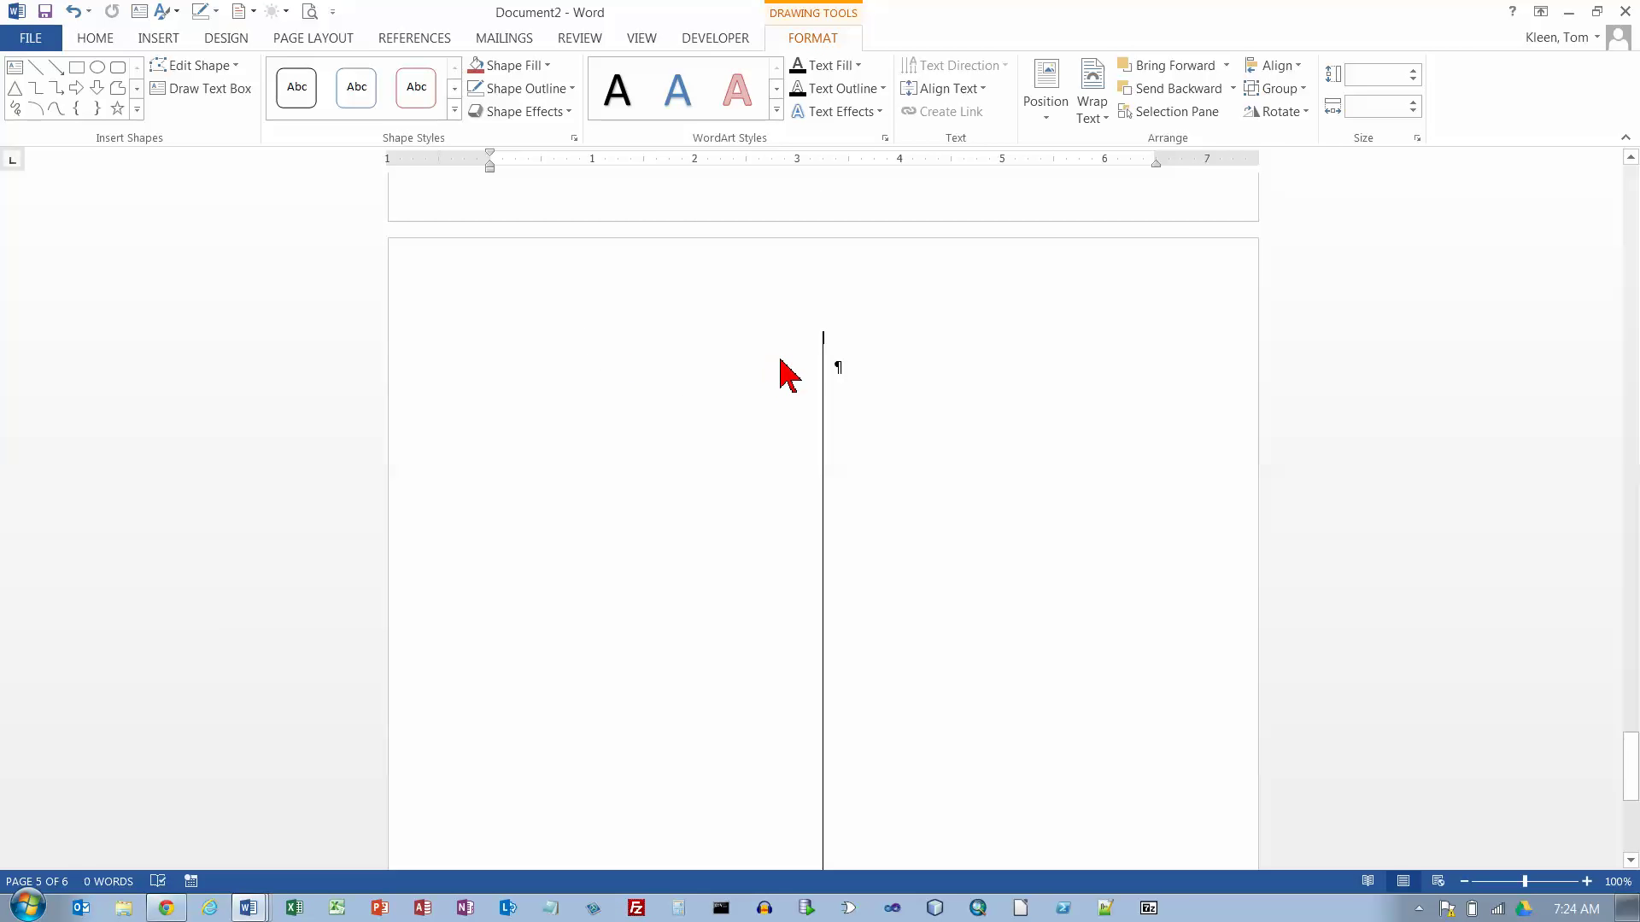
left_click(640, 345)
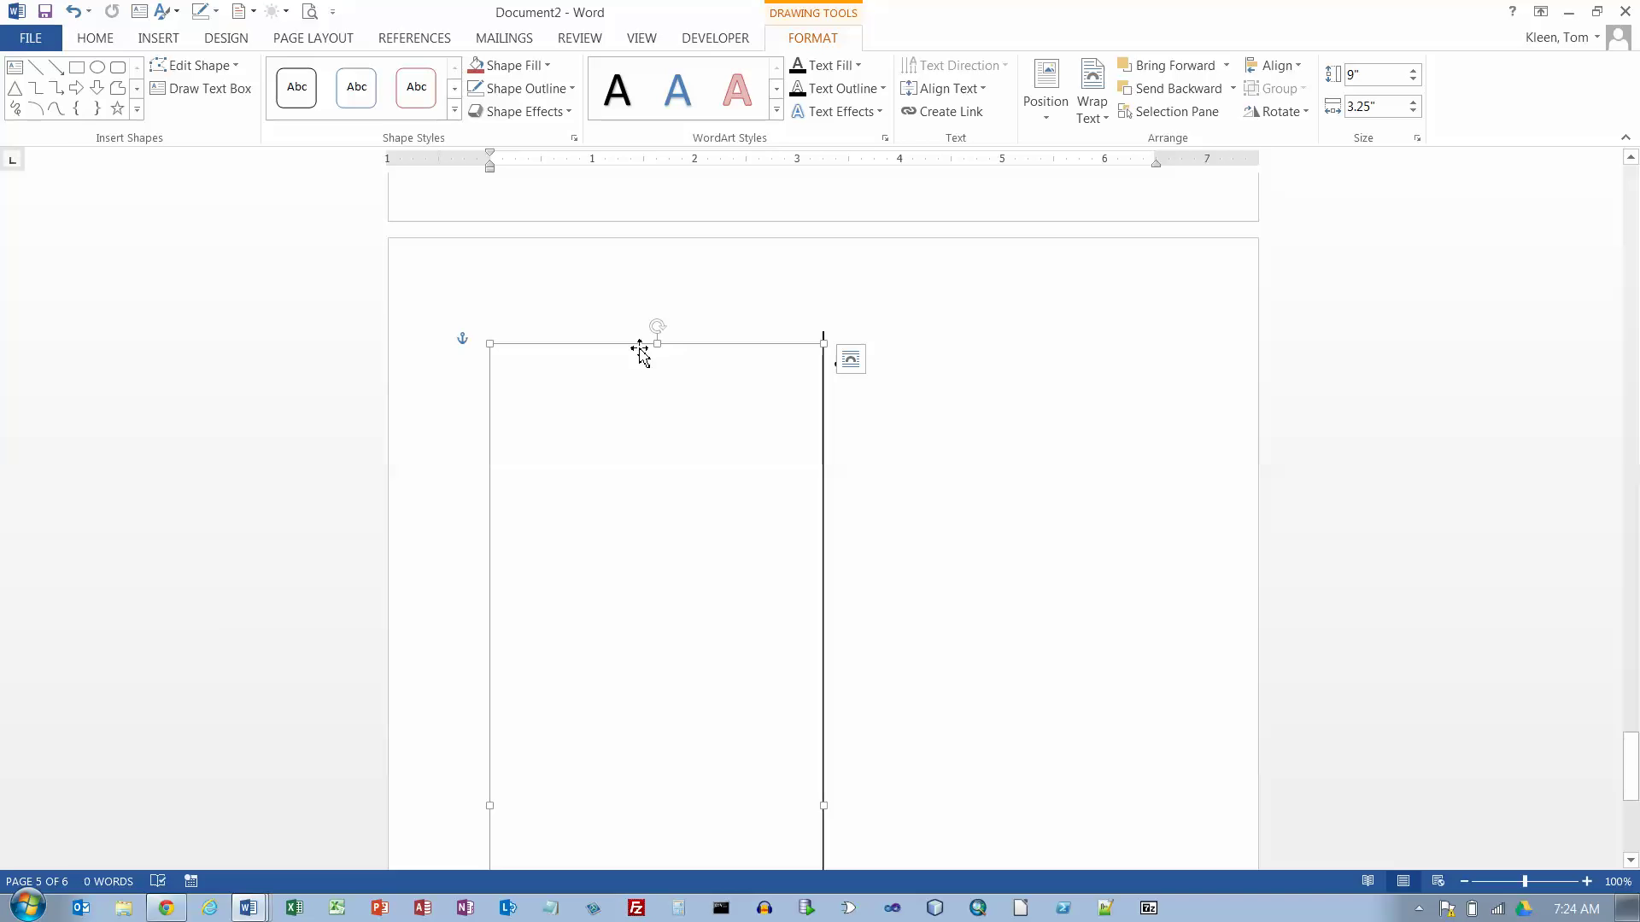
left_click(657, 365)
scroll(658, 365, "up", 4)
scroll(658, 357, "down", 6)
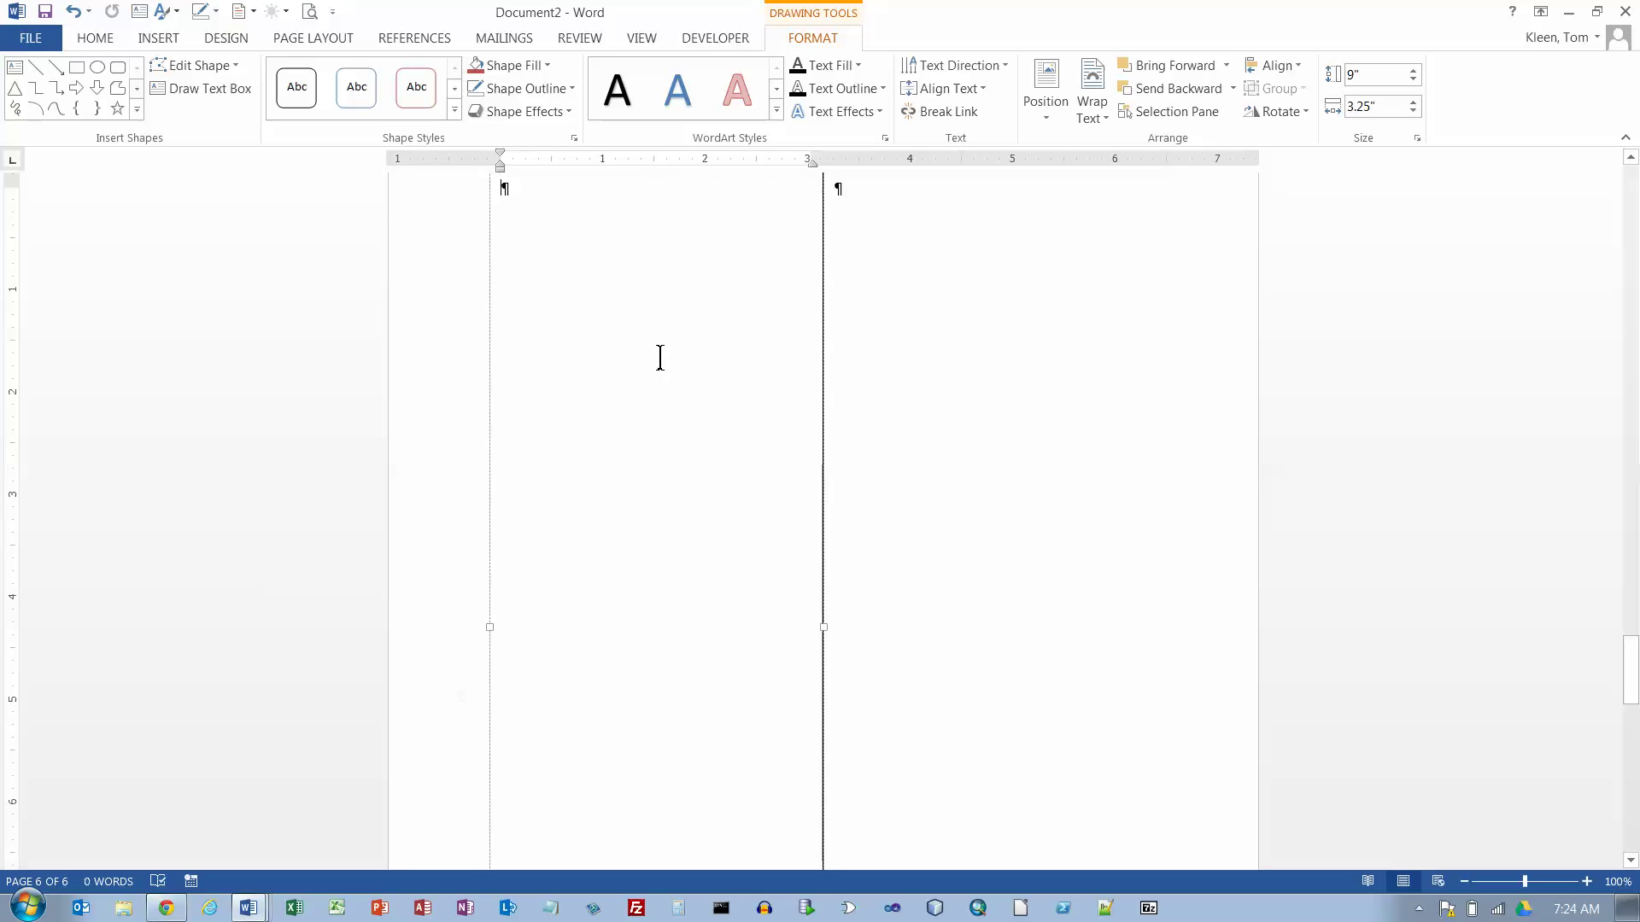
scroll(659, 357, "up", 4)
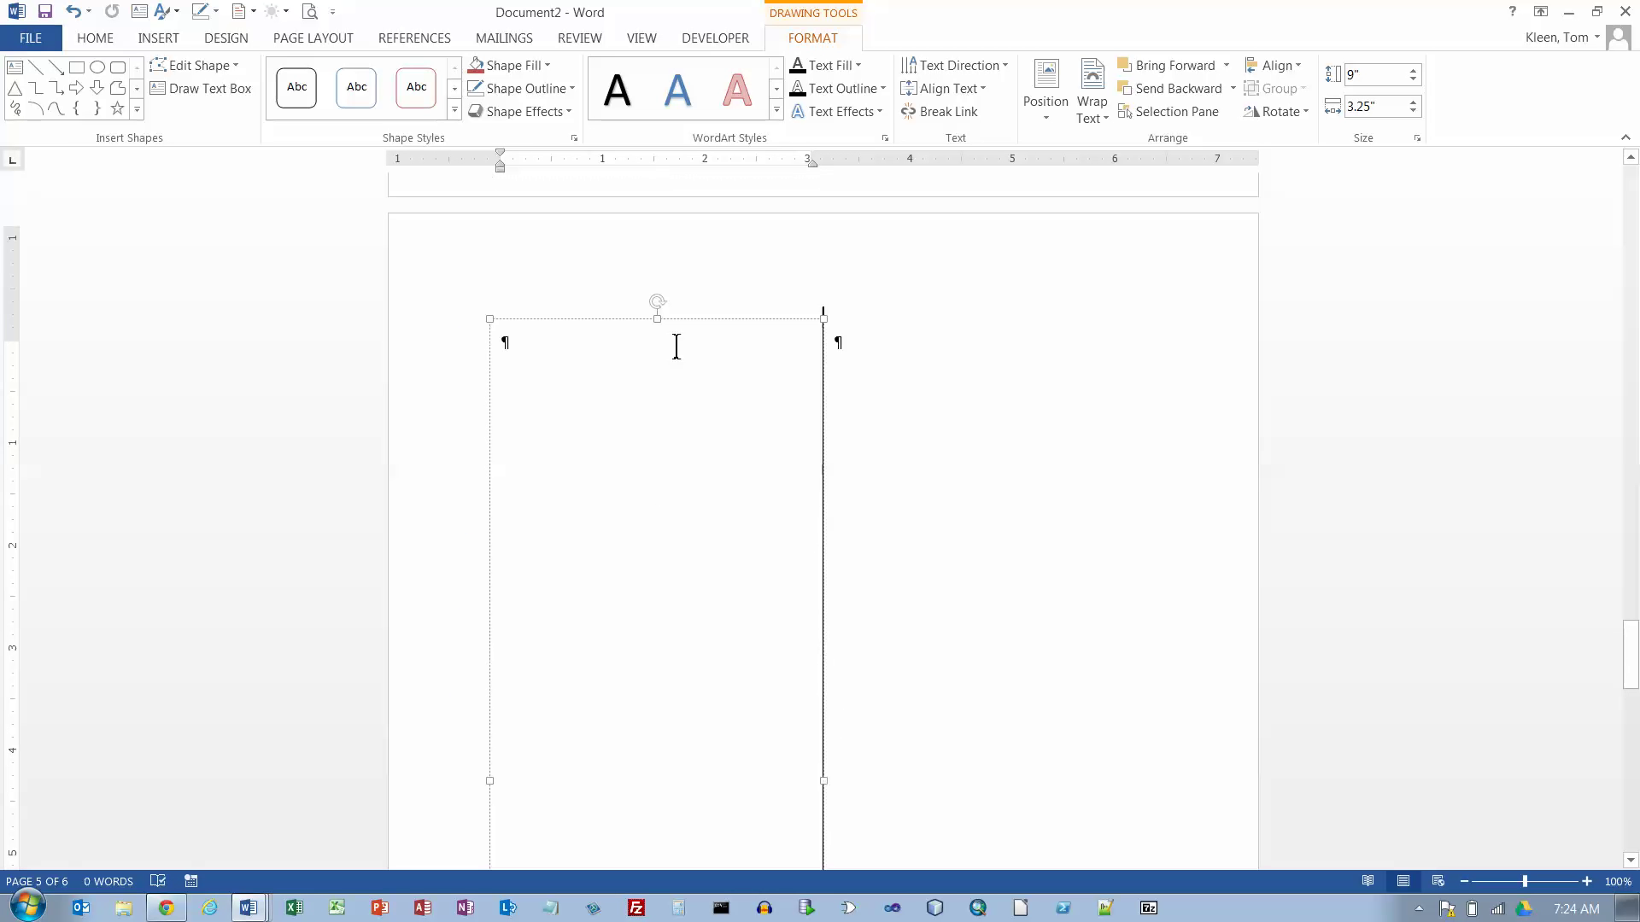
scroll(632, 409, "up", 4)
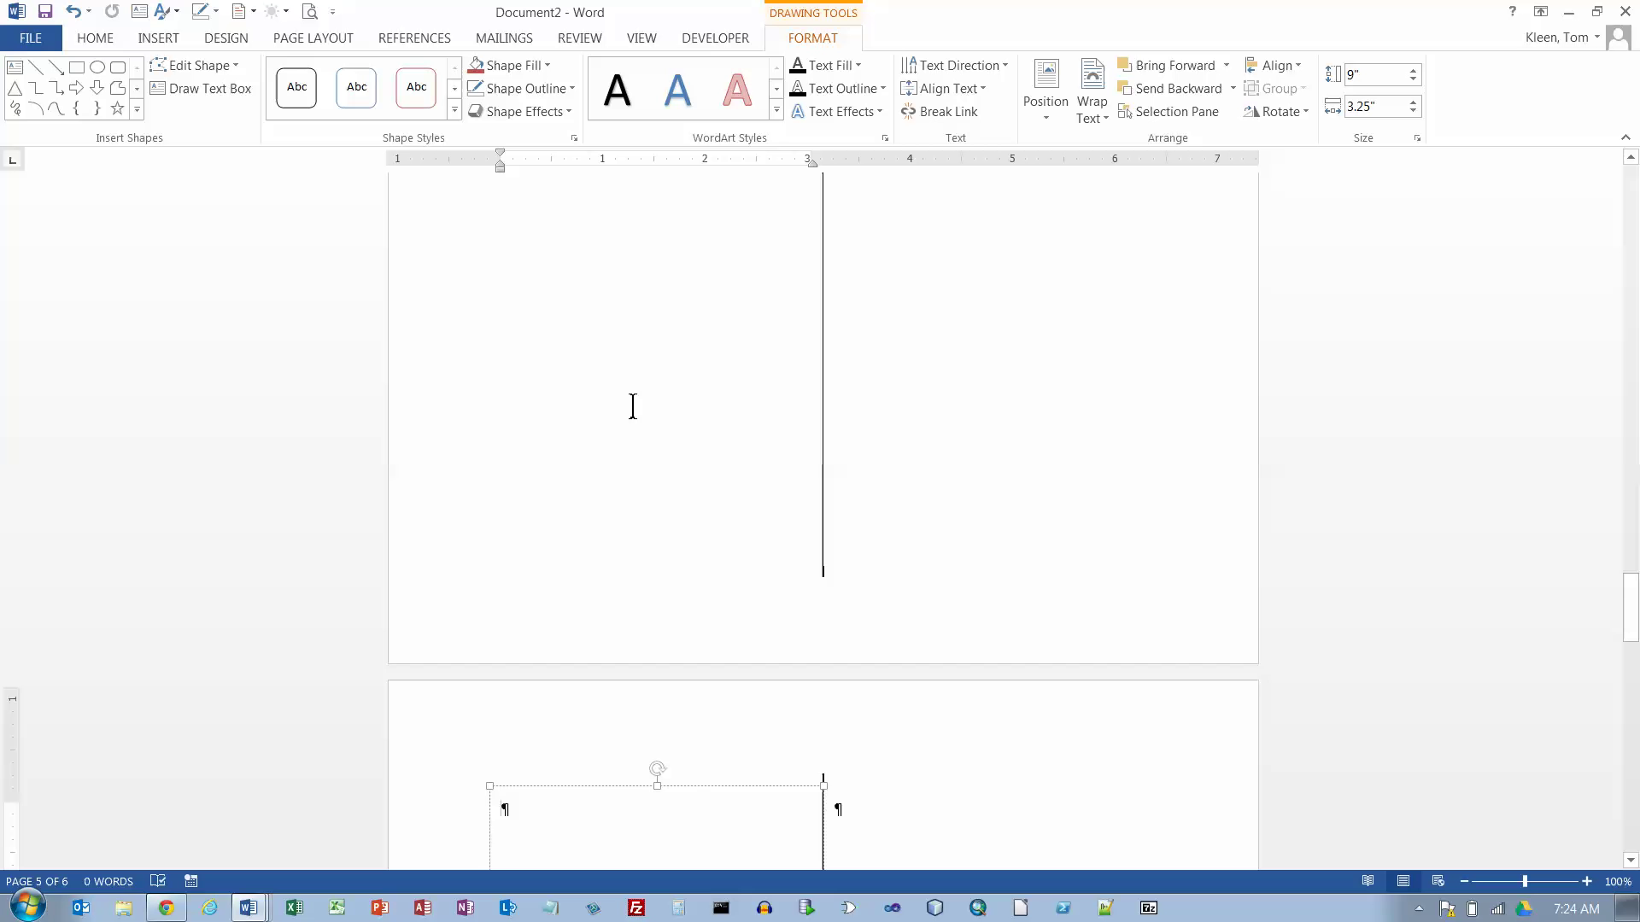
Link the left text box on page 4 to the left text box on page 5.
left_click(649, 303)
scroll(649, 303, "up", 5)
scroll(649, 303, "up", 1)
left_click(944, 113)
scroll(565, 567, "down", 10)
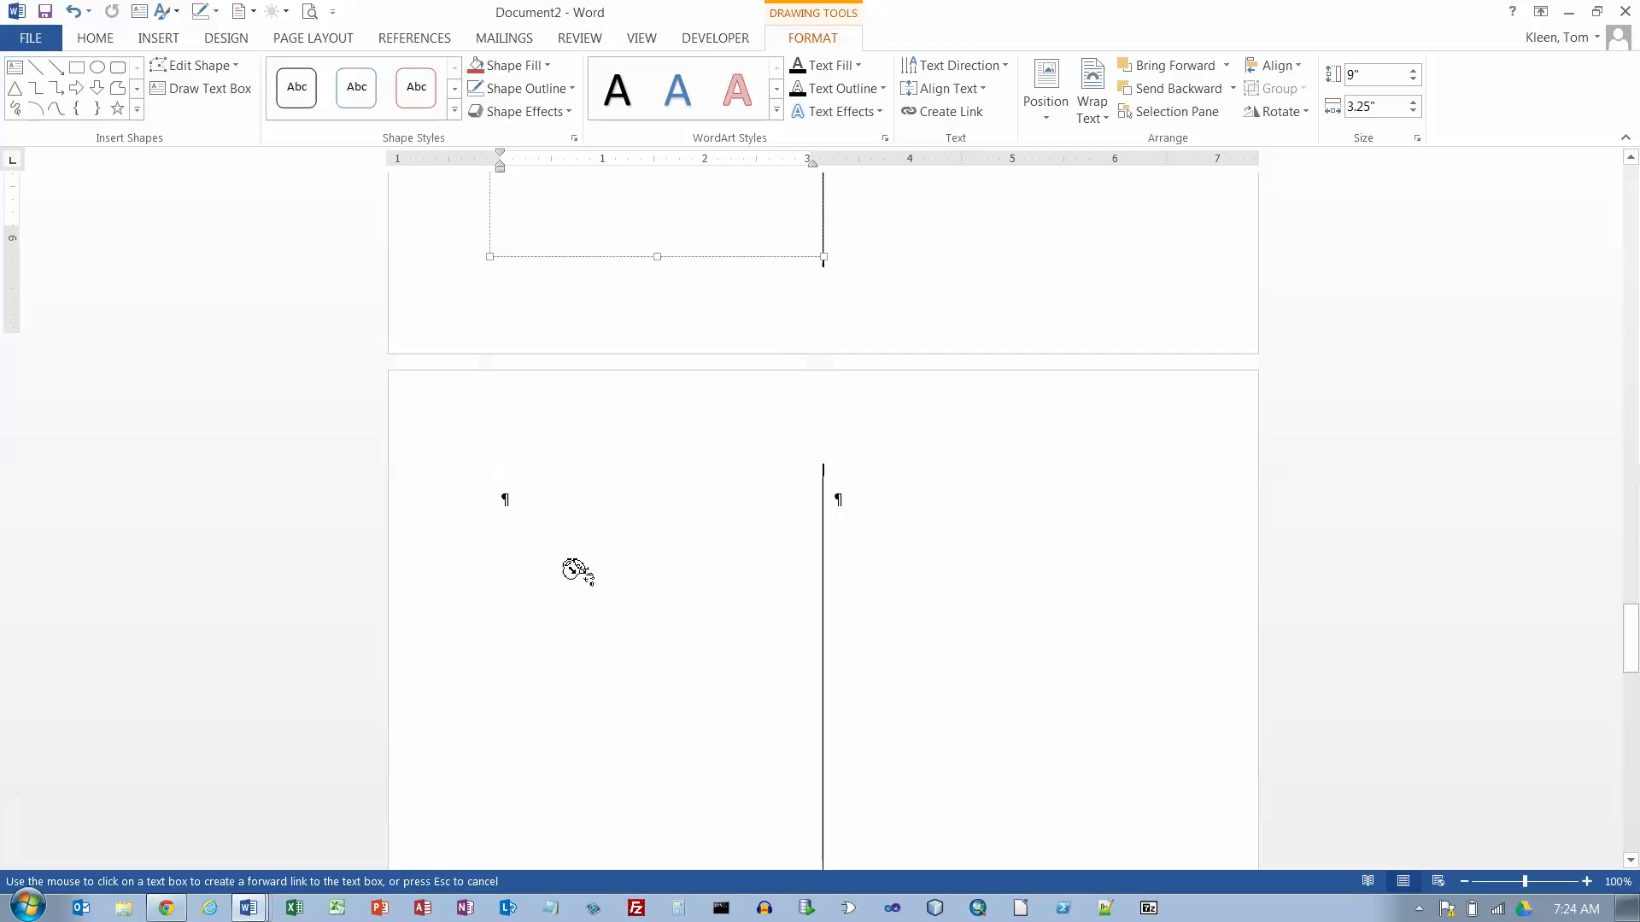
left_click(585, 584)
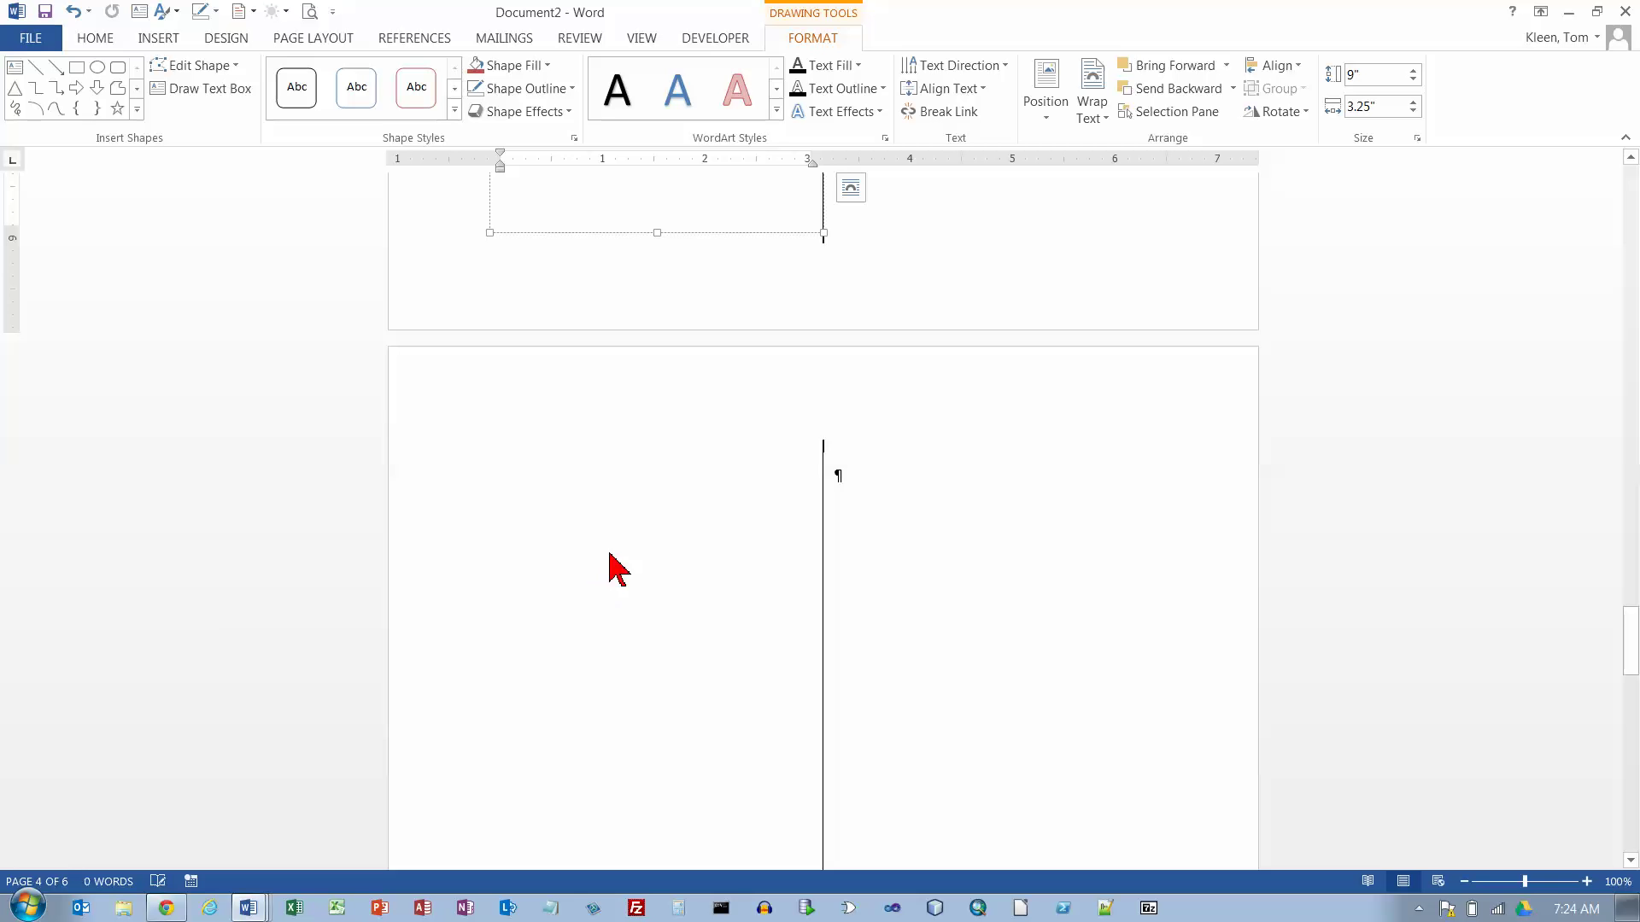
Link the left text box on page 3 to the left text box on page 4.
scroll(619, 523, "up", 8)
left_click(619, 524)
scroll(619, 524, "up", 3)
scroll(652, 337, "up", 3)
scroll(657, 325, "up", 6)
left_click(663, 322)
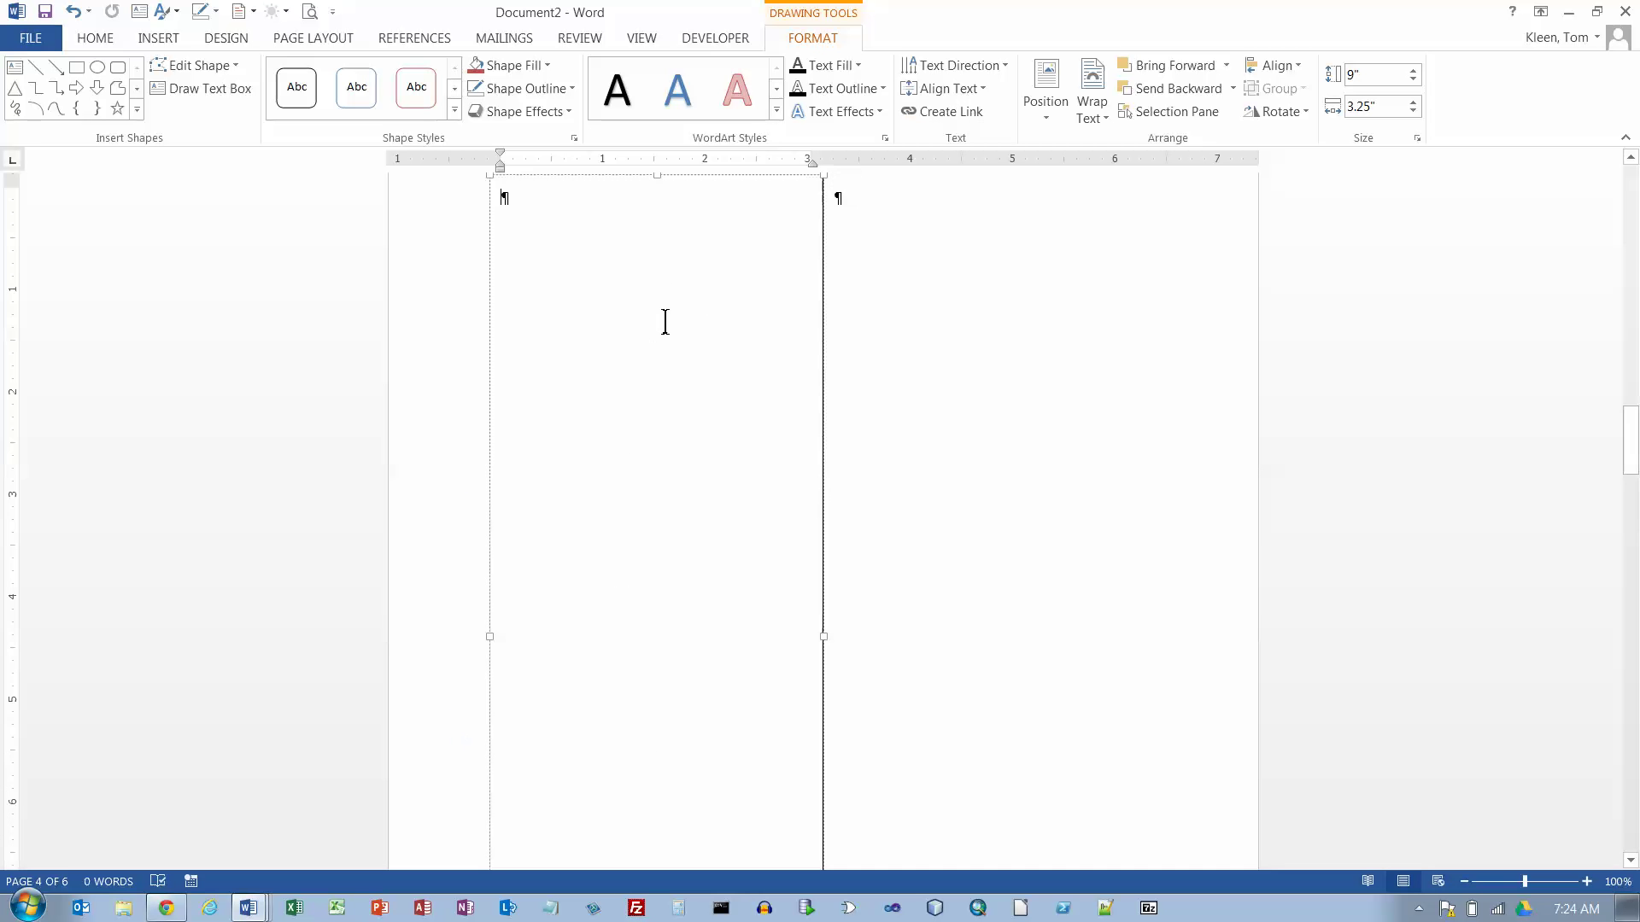